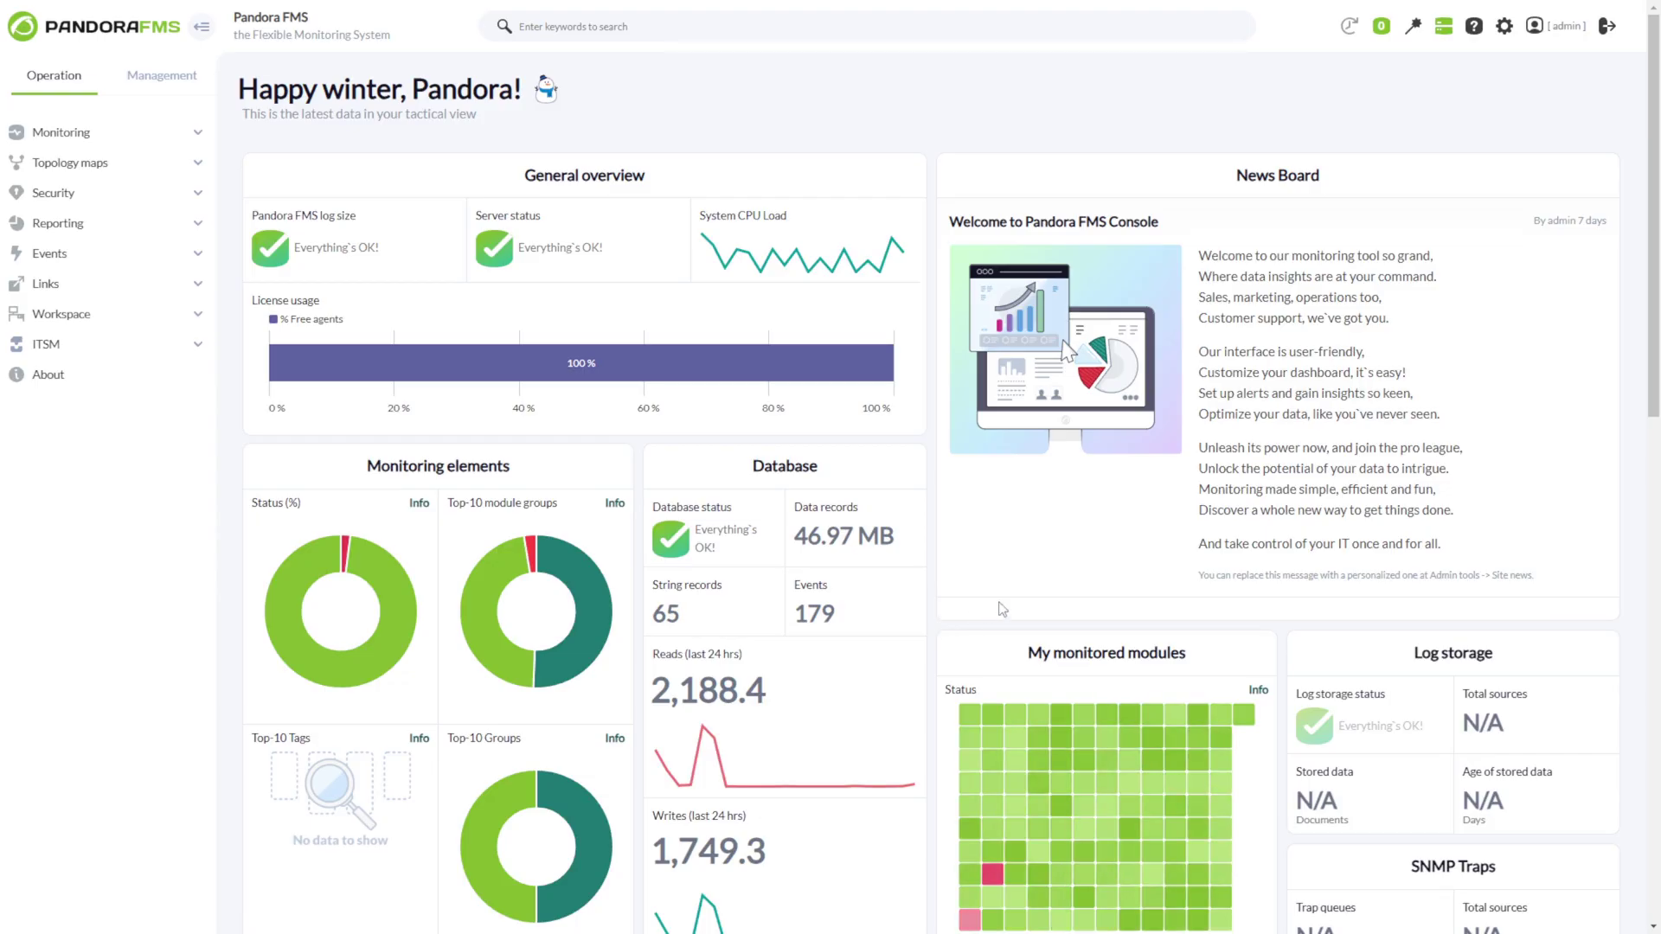
Open the Data server's remote configuration and enable the RMM server by uncommenting the rmmserver 1 line
{"action": "left_click", "coordinate": [1443, 30]}
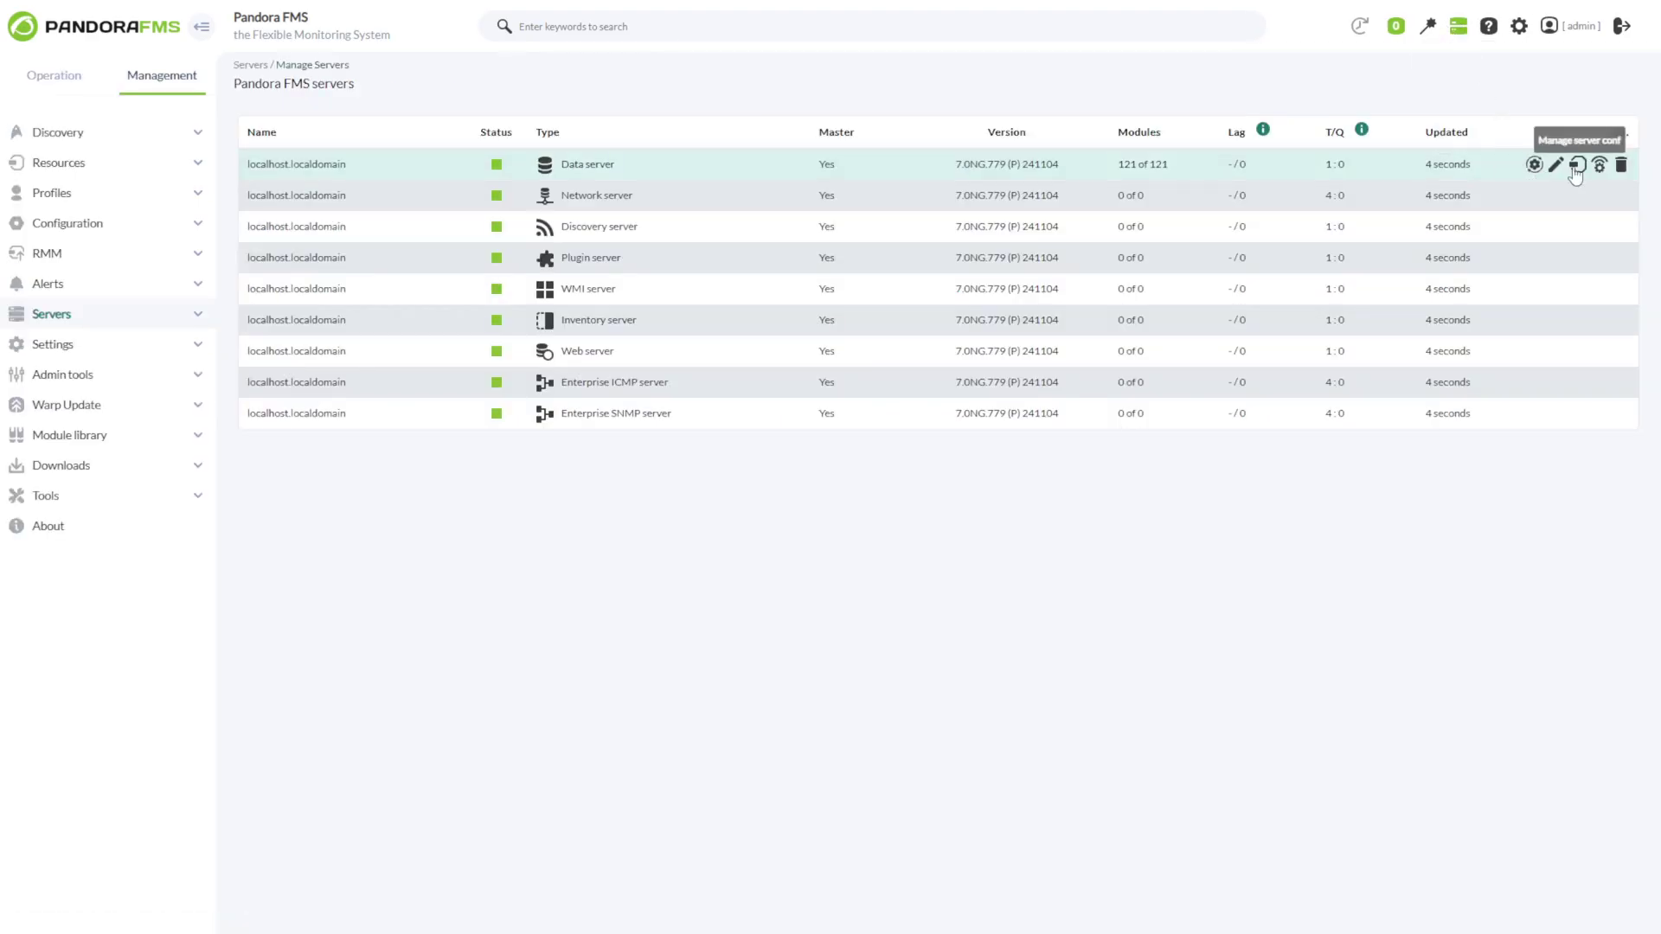
{"action": "left_click", "coordinate": [1580, 170]}
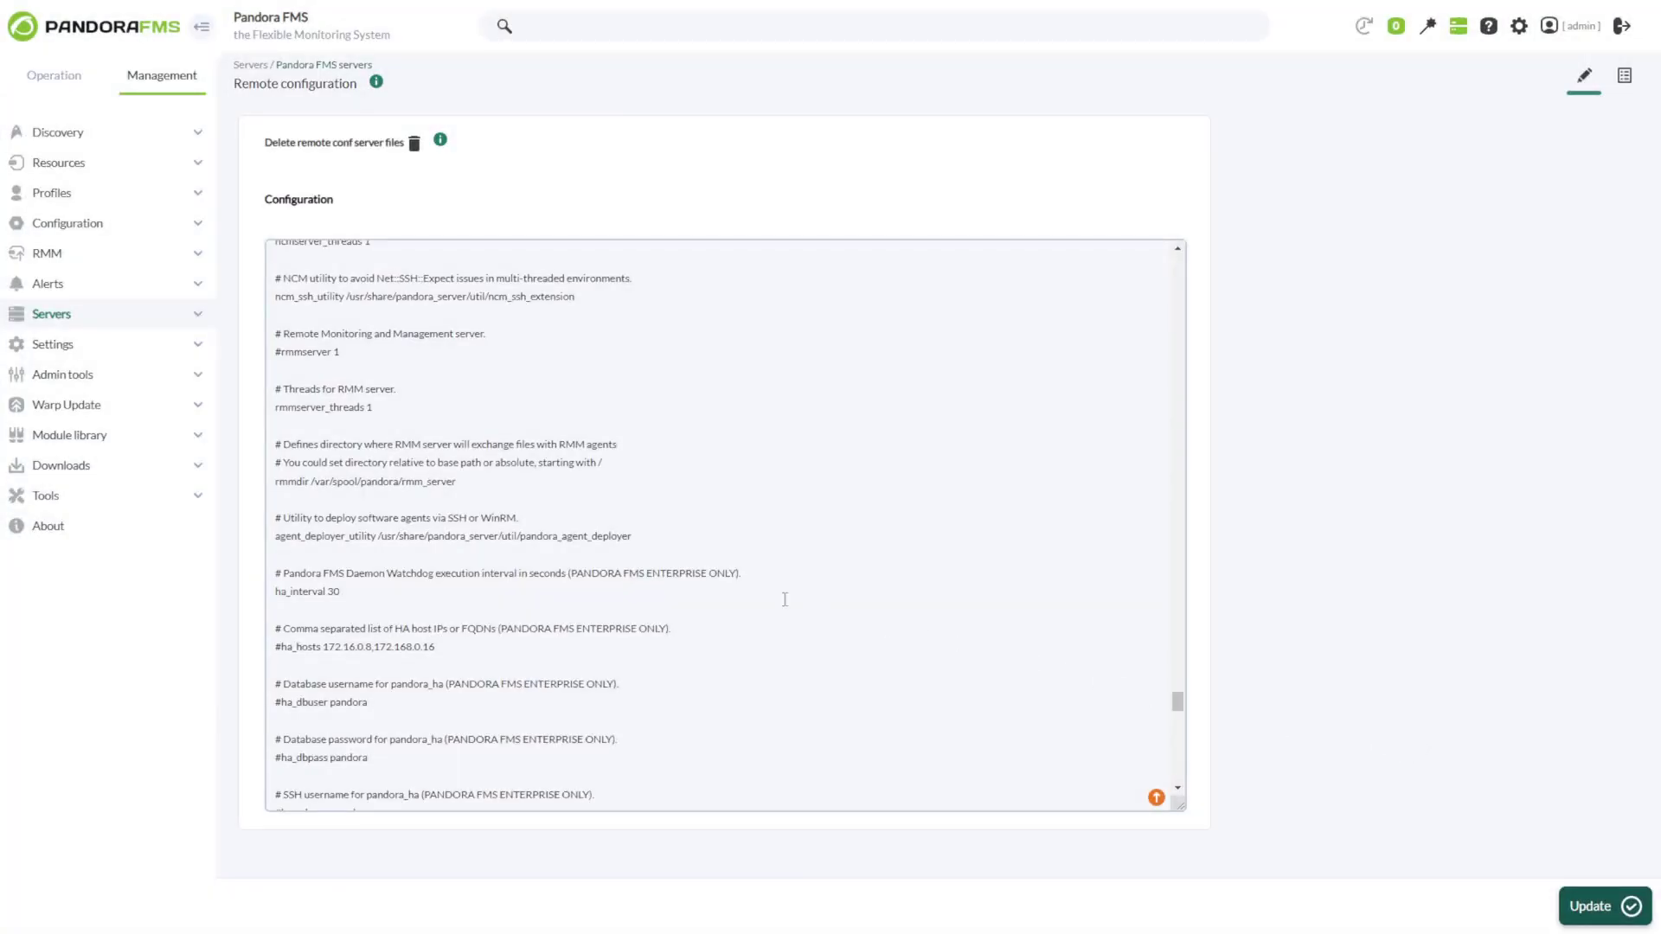
{"action": "left_click", "coordinate": [284, 354]}
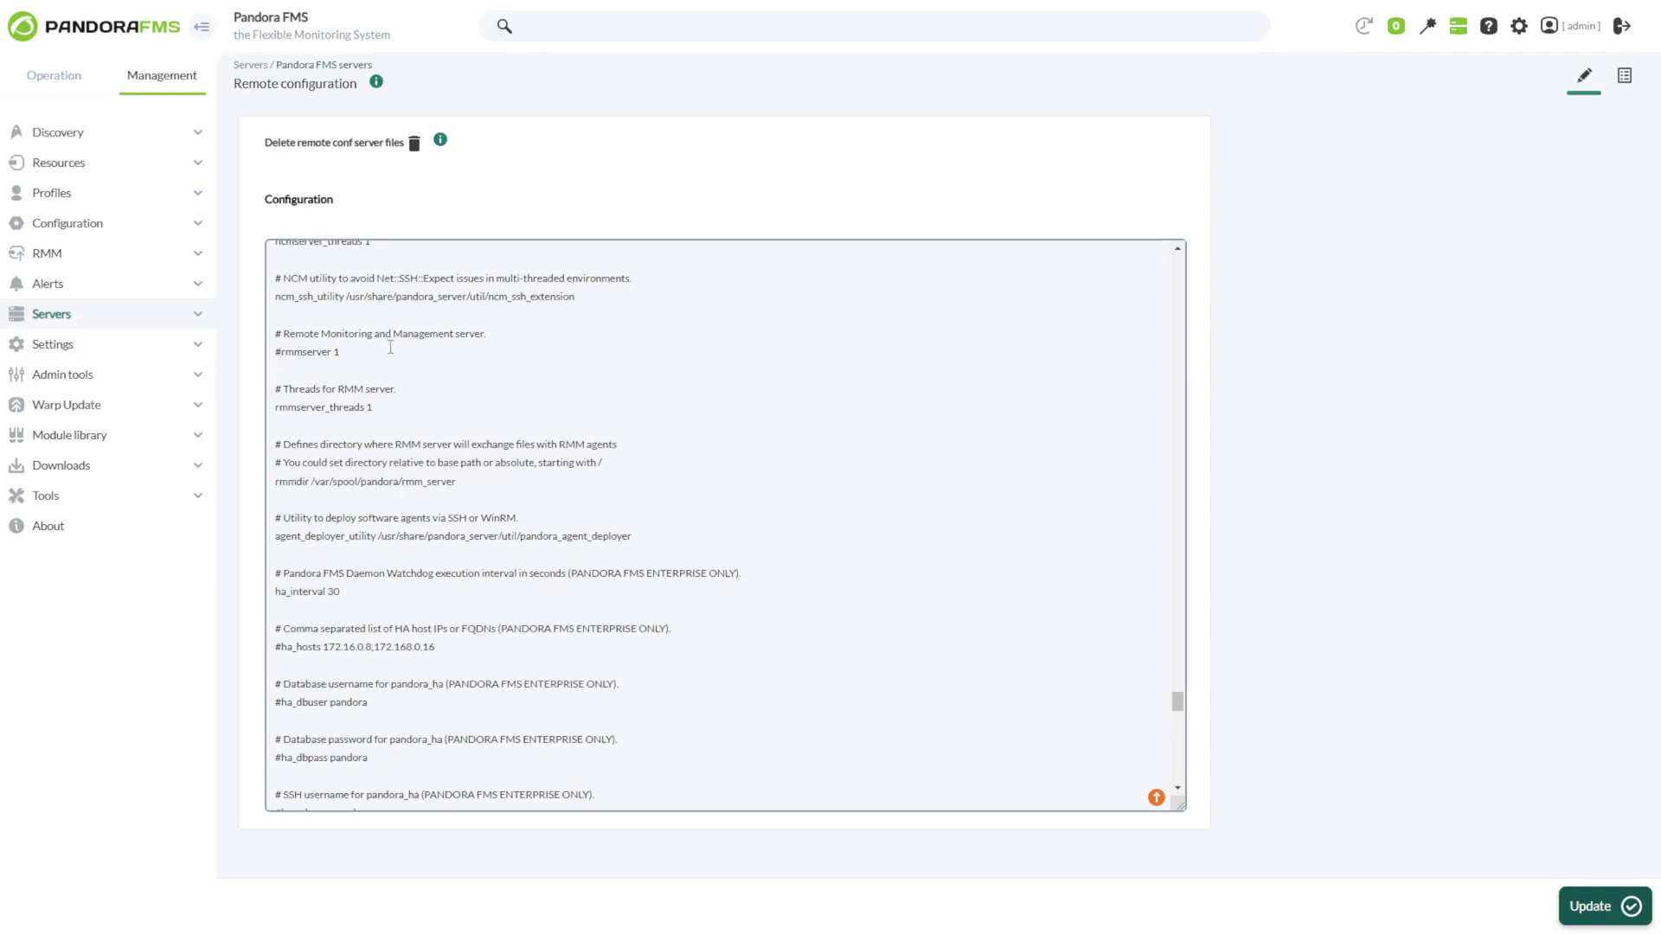
{"action": "key", "text": "BackSpace"}
Review the rmmserver_threads and rmmdir settings, and save the updated server configuration
{"action": "left_click_drag", "start_coordinate": [275, 408], "coordinate": [362, 410]}
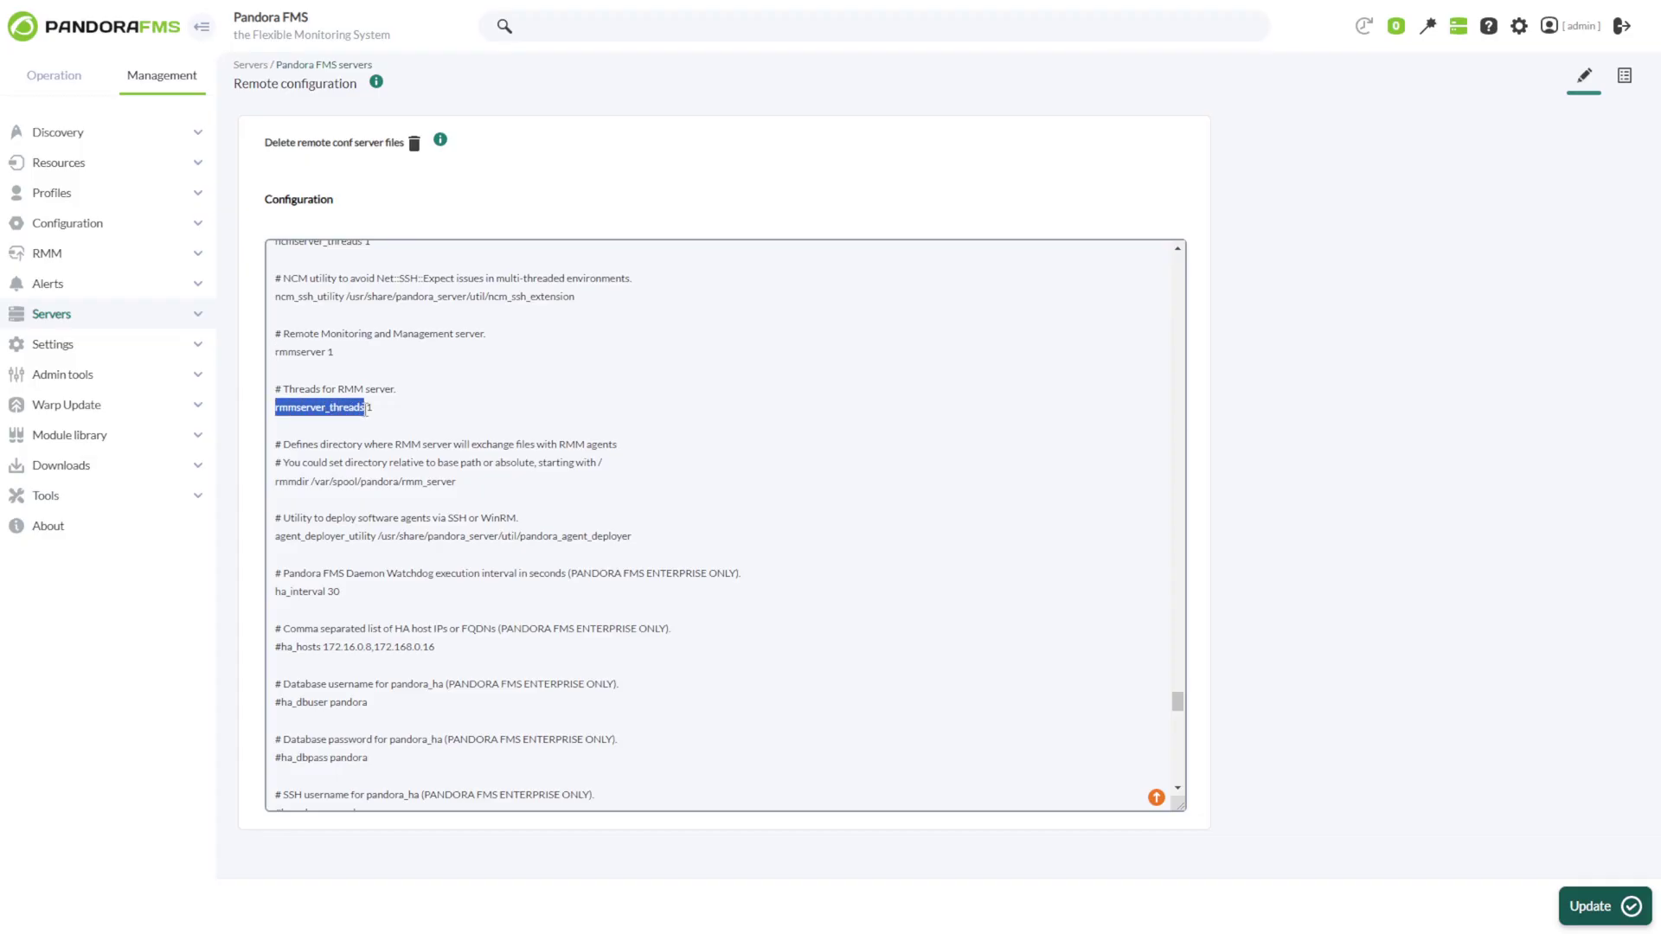
{"action": "left_click_drag", "start_coordinate": [275, 482], "coordinate": [309, 490]}
{"action": "left_click", "coordinate": [412, 407]}
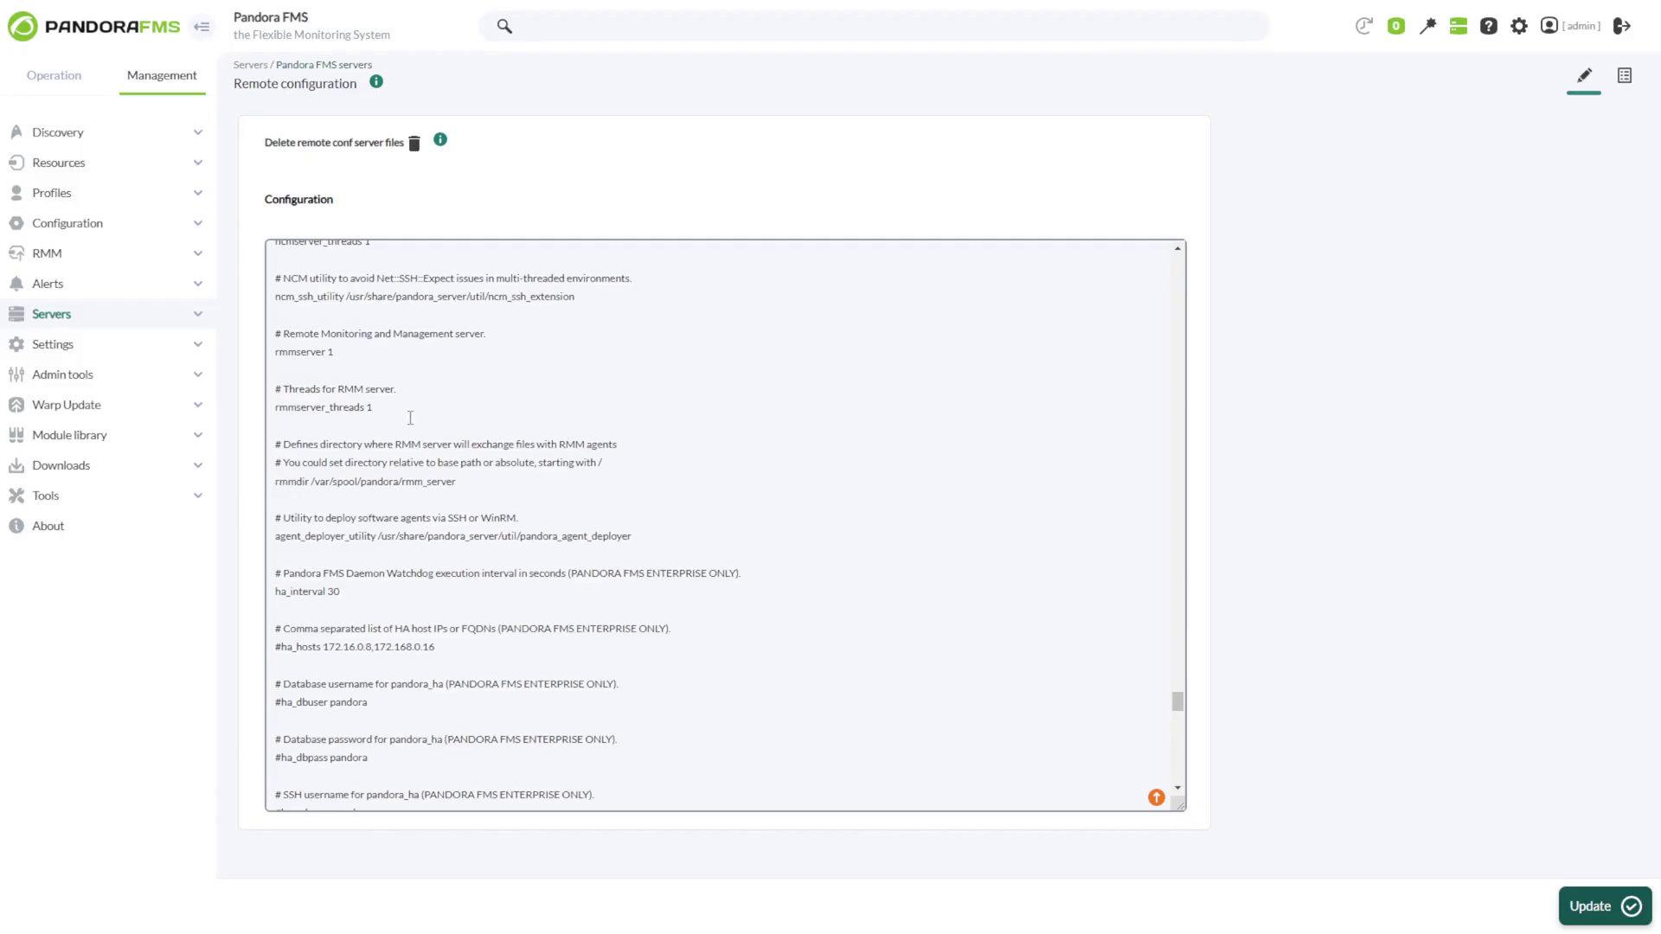
{"action": "left_click_drag", "start_coordinate": [313, 484], "coordinate": [461, 485]}
{"action": "left_click", "coordinate": [468, 486]}
{"action": "left_click", "coordinate": [1601, 914]}
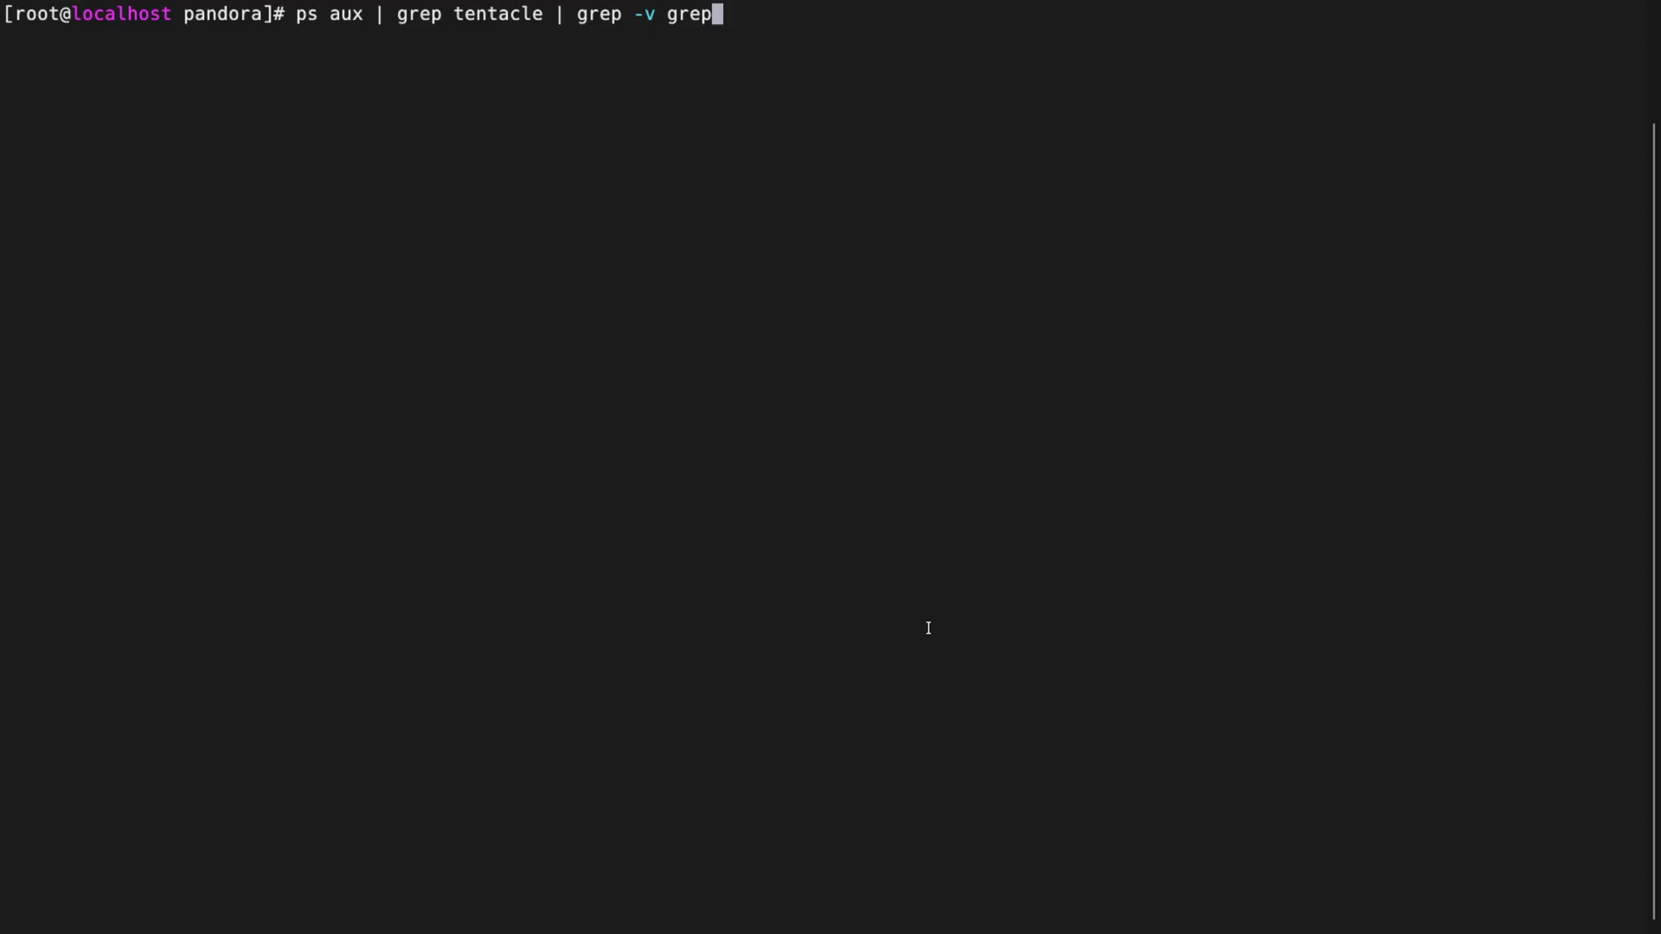
Switch to the terminal, run "ps aux | grep tentacle | grep -v grep" and check the Tentacle process that uses the RMM configuration file
{"action": "key", "text": "Return"}
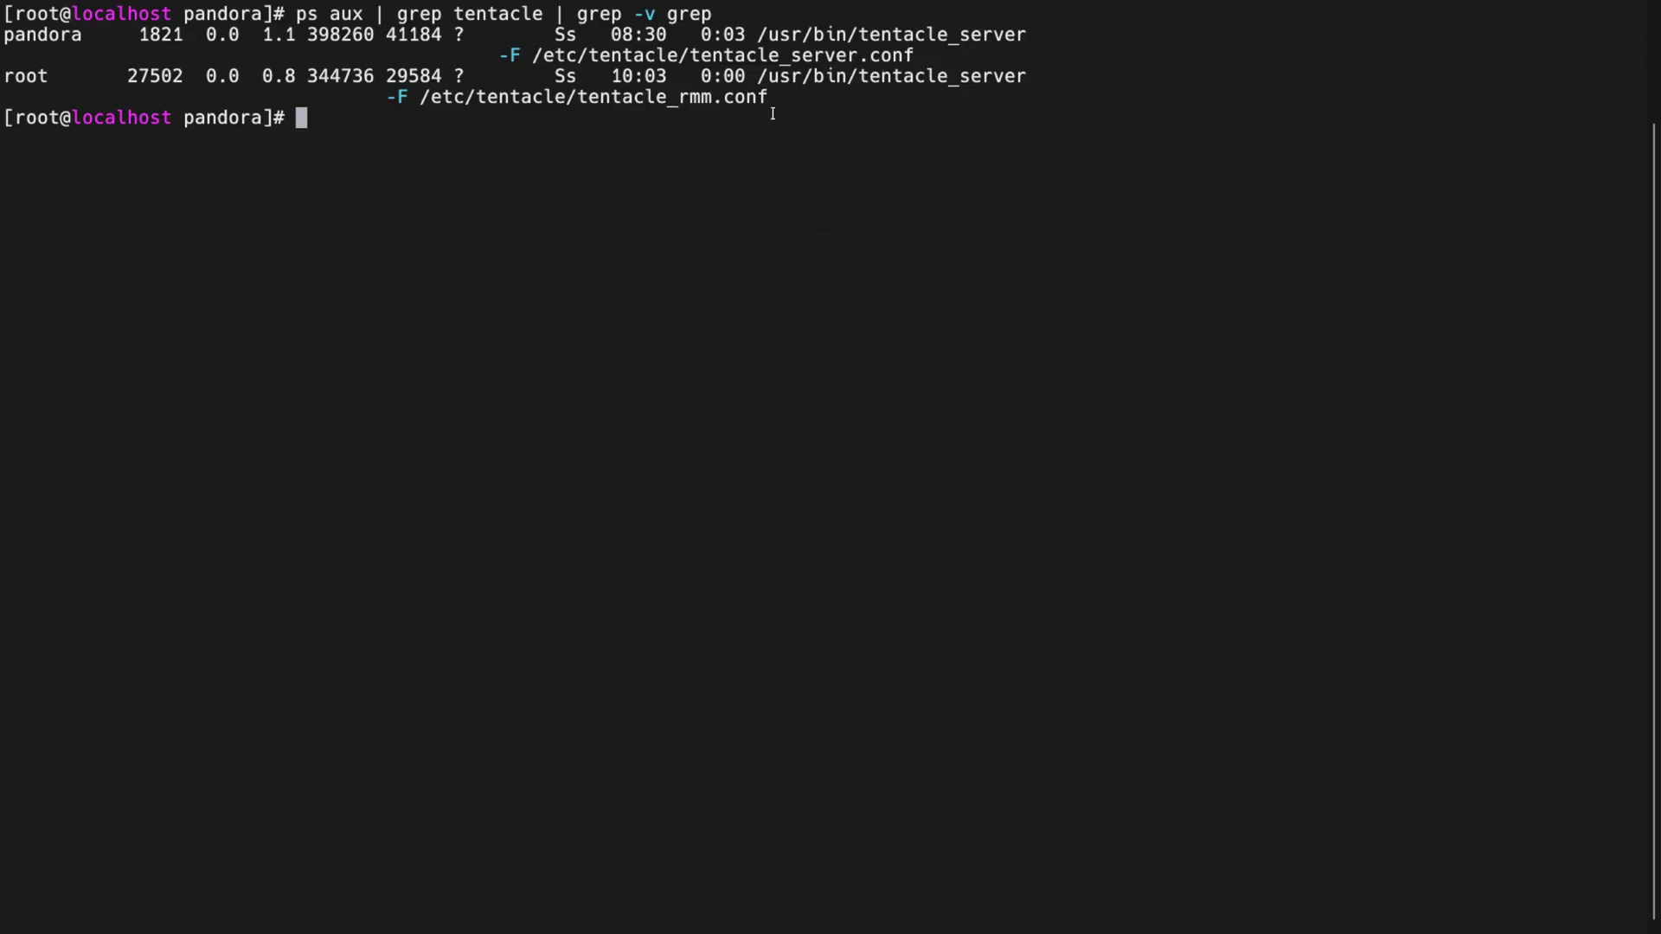
{"action": "left_click_drag", "start_coordinate": [769, 98], "coordinate": [412, 102]}
{"action": "left_click_drag", "start_coordinate": [758, 76], "coordinate": [766, 96]}
{"action": "left_click", "coordinate": [815, 120]}
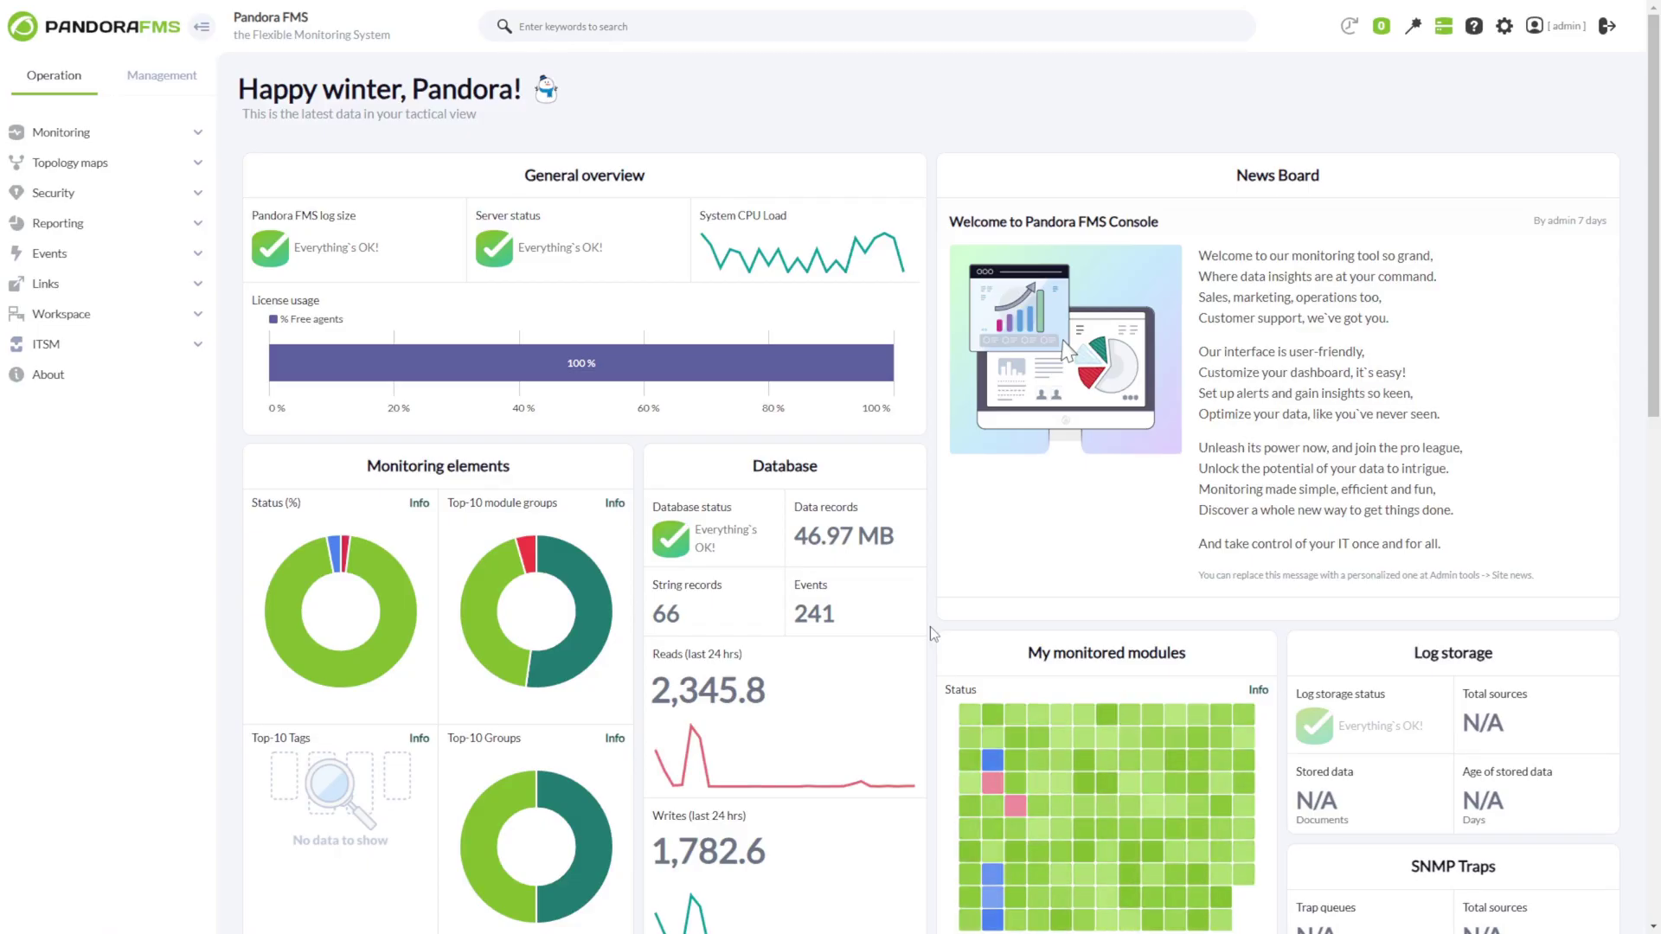
Switch to the Pandora FMS console, open the Rocky8 agent's remote configuration and set rmm_enabled to 1
{"action": "left_click", "coordinate": [171, 77]}
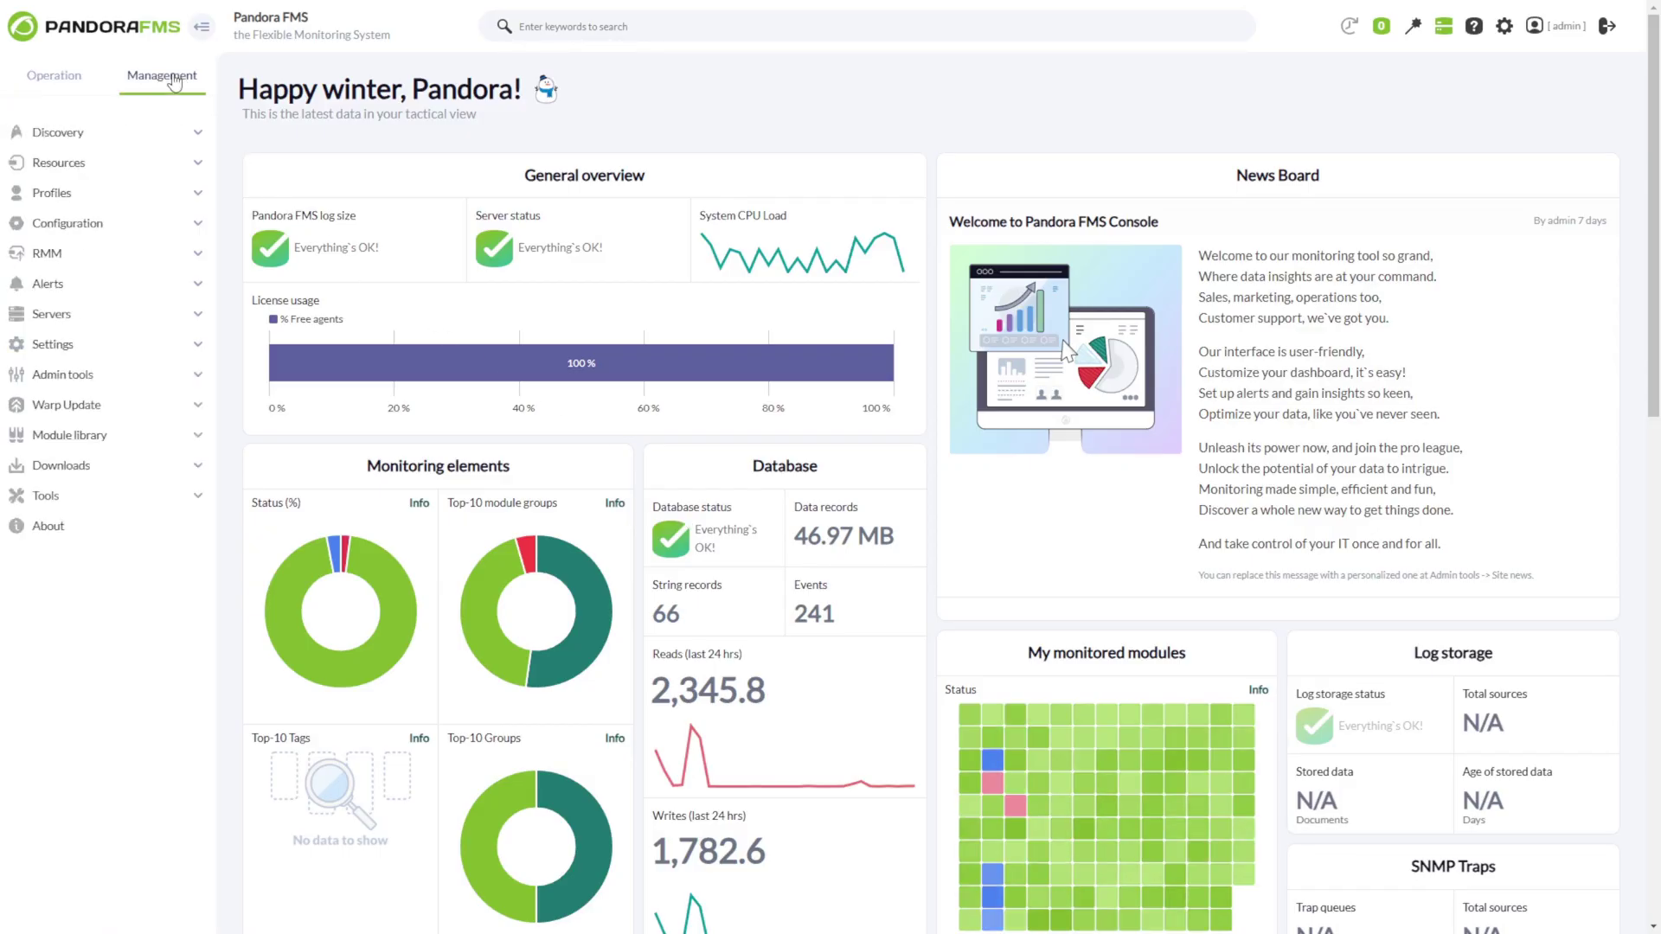
{"action": "left_click", "coordinate": [96, 162]}
{"action": "left_click", "coordinate": [110, 195]}
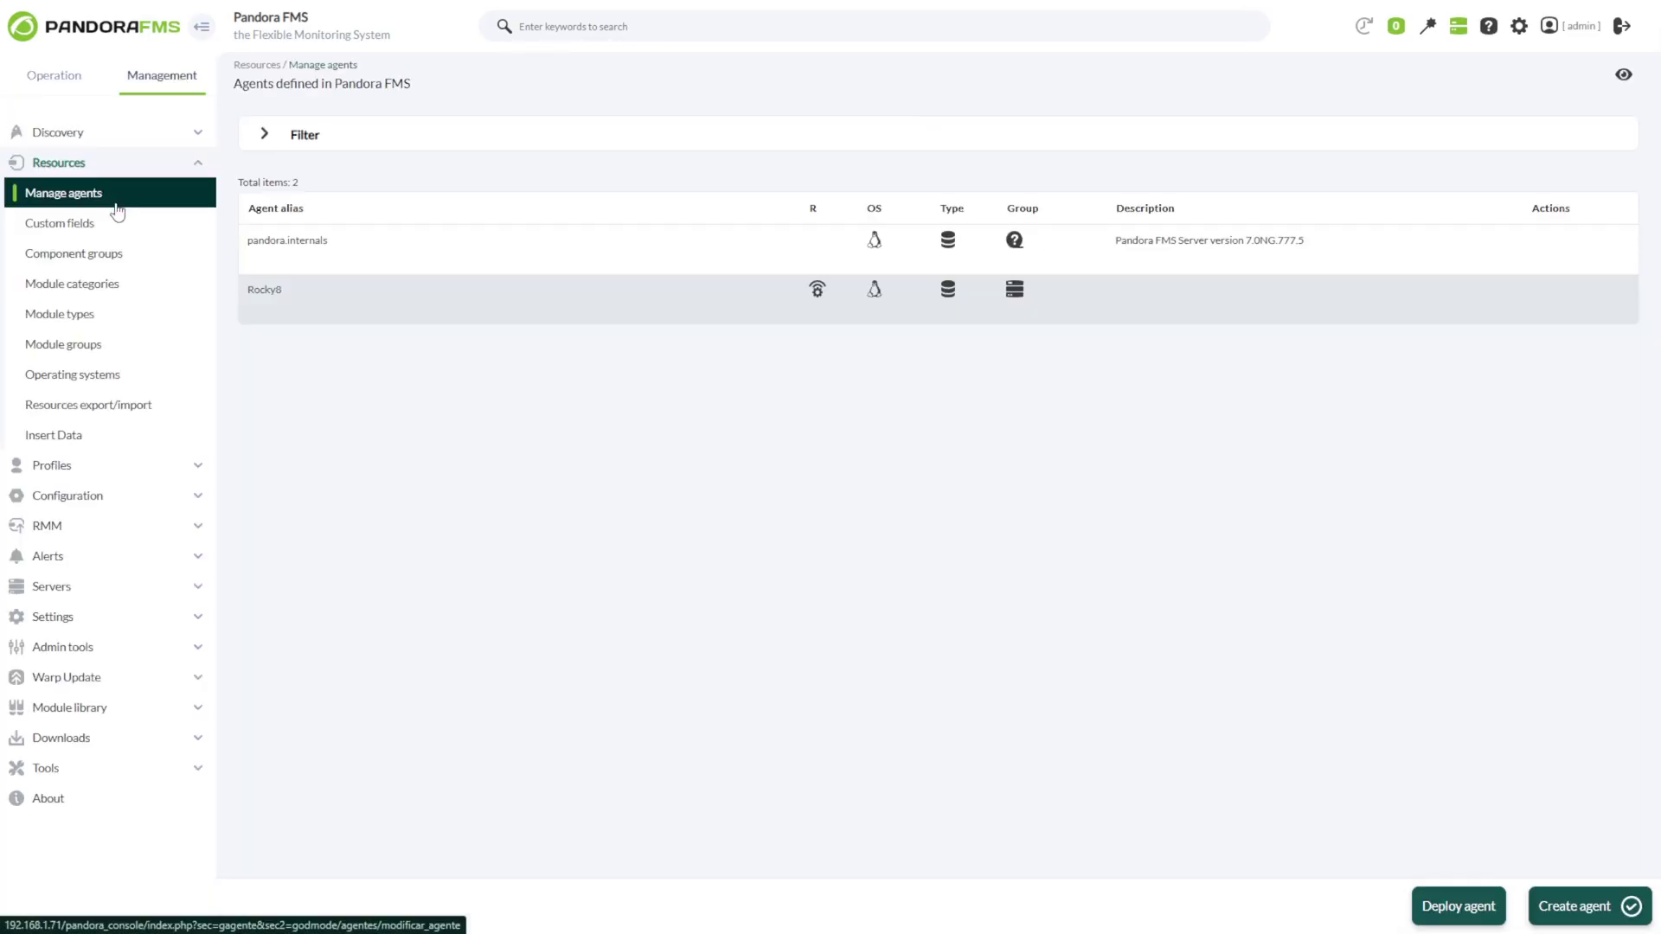
{"action": "left_click", "coordinate": [817, 291]}
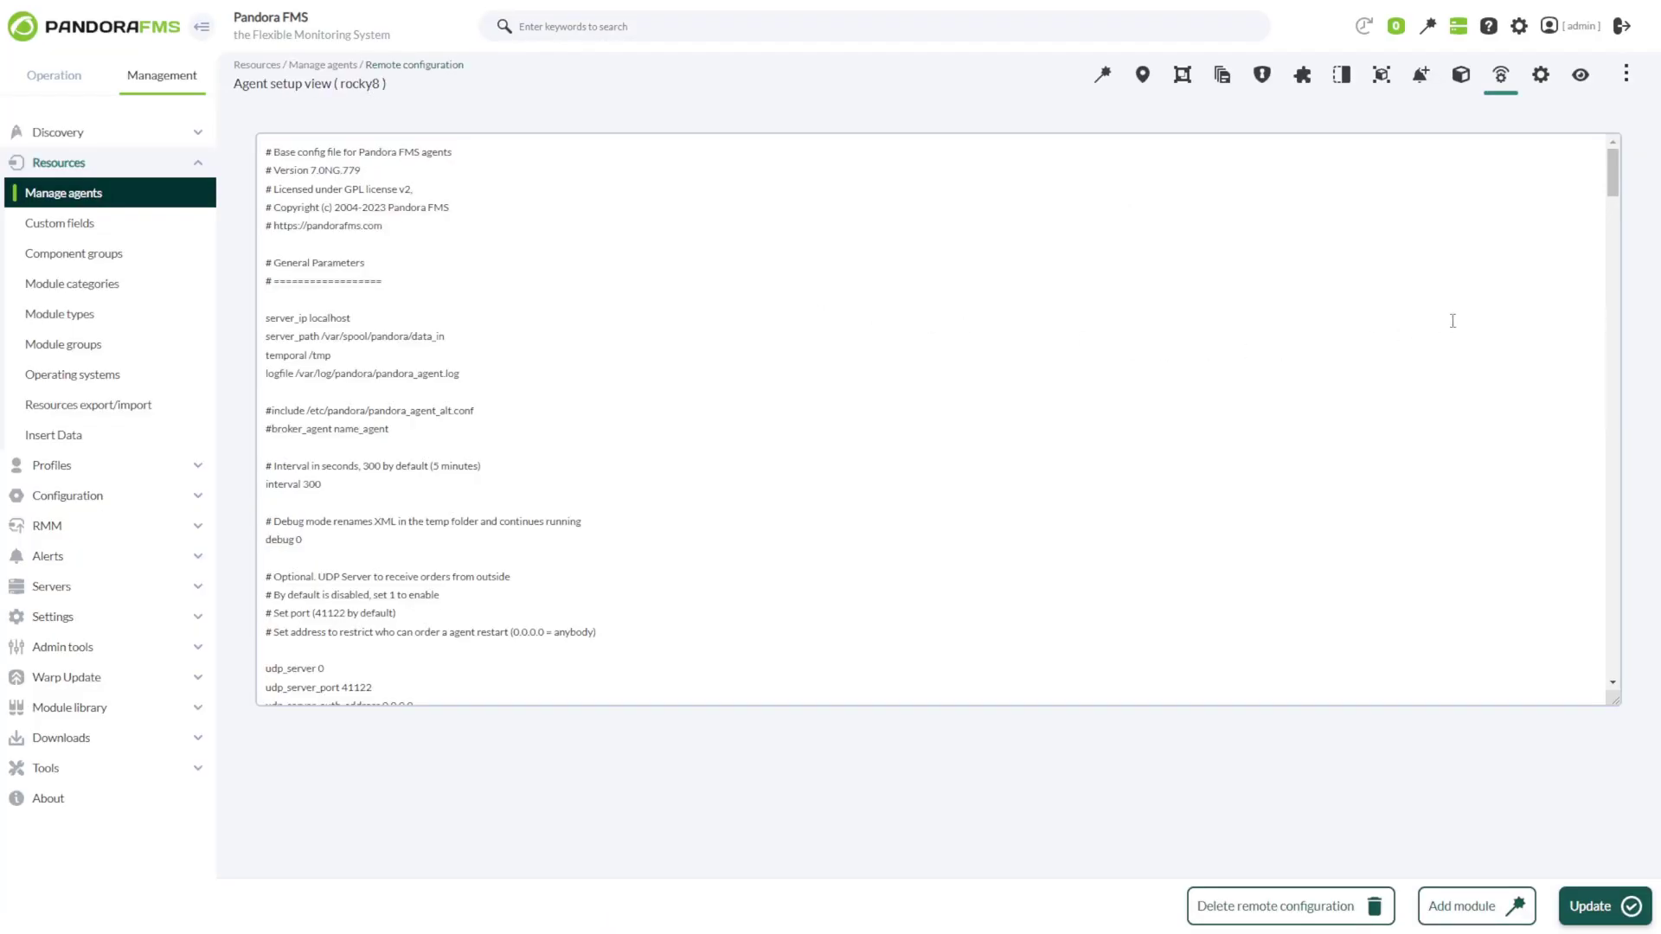
{"action": "left_click_drag", "start_coordinate": [1614, 184], "coordinate": [1616, 462]}
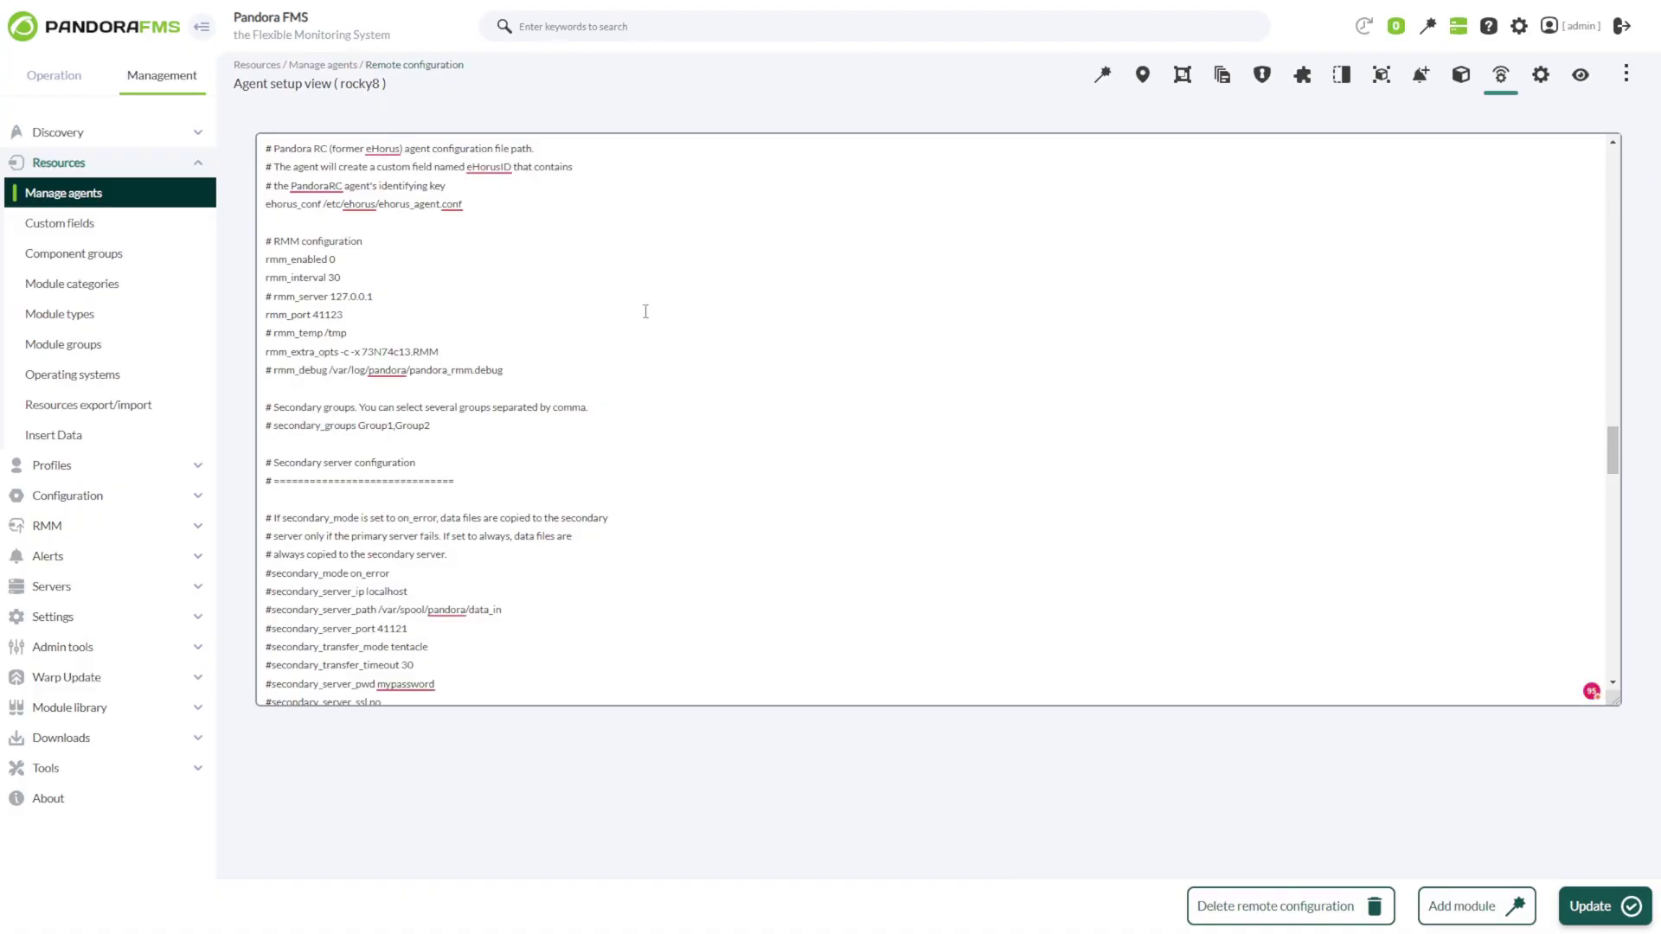
{"action": "left_click", "coordinate": [351, 259]}
Review the agent's rmm_interval, rmm_server, rmm_port and rmm_temp parameters, and save the agent configuration
{"action": "left_click_drag", "start_coordinate": [266, 278], "coordinate": [328, 277]}
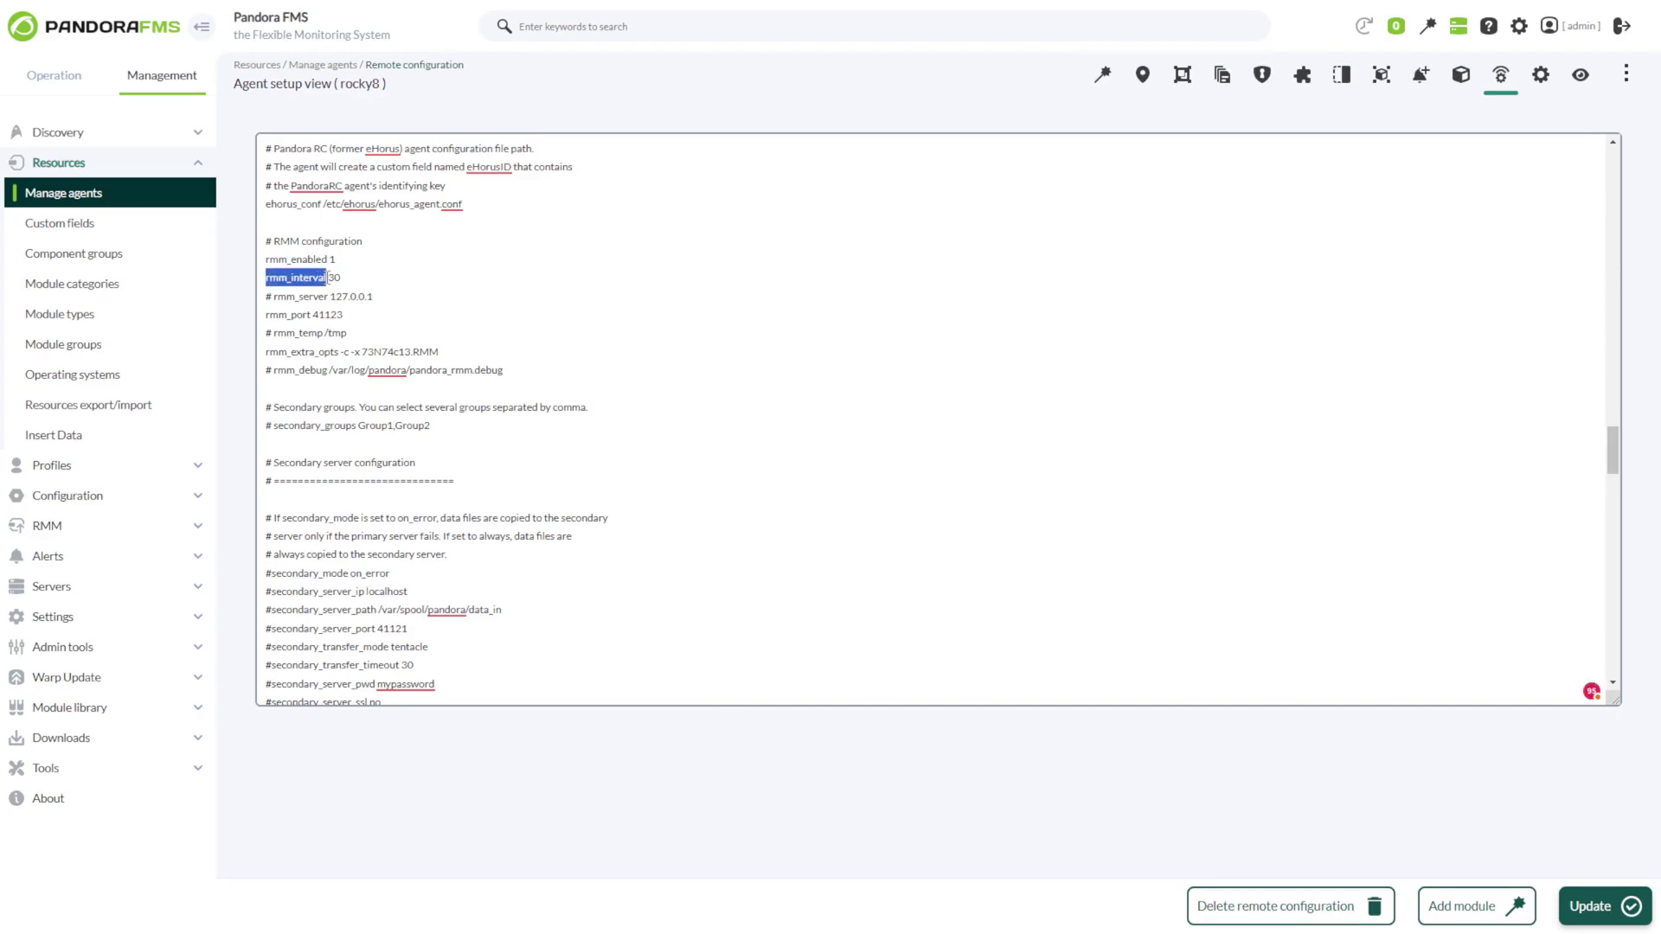
{"action": "left_click", "coordinate": [351, 277]}
{"action": "left_click", "coordinate": [381, 300]}
{"action": "left_click_drag", "start_coordinate": [263, 314], "coordinate": [317, 315]}
{"action": "left_click", "coordinate": [363, 317]}
{"action": "left_click_drag", "start_coordinate": [271, 333], "coordinate": [325, 338]}
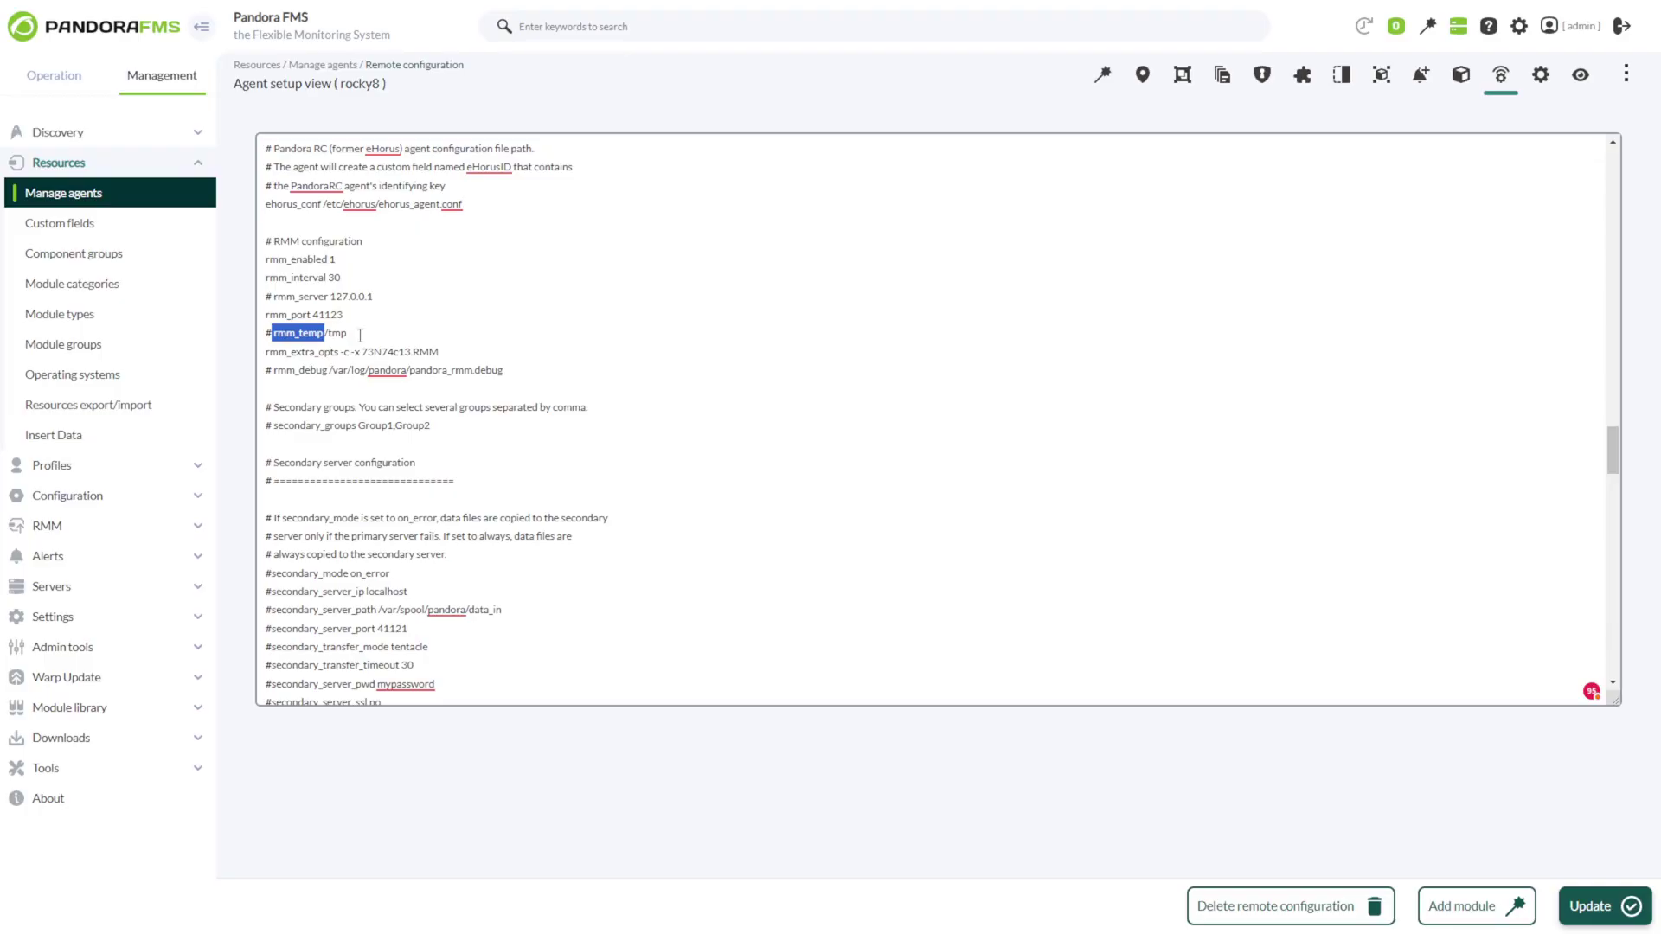
{"action": "left_click", "coordinate": [360, 335]}
{"action": "left_click", "coordinate": [1567, 905]}
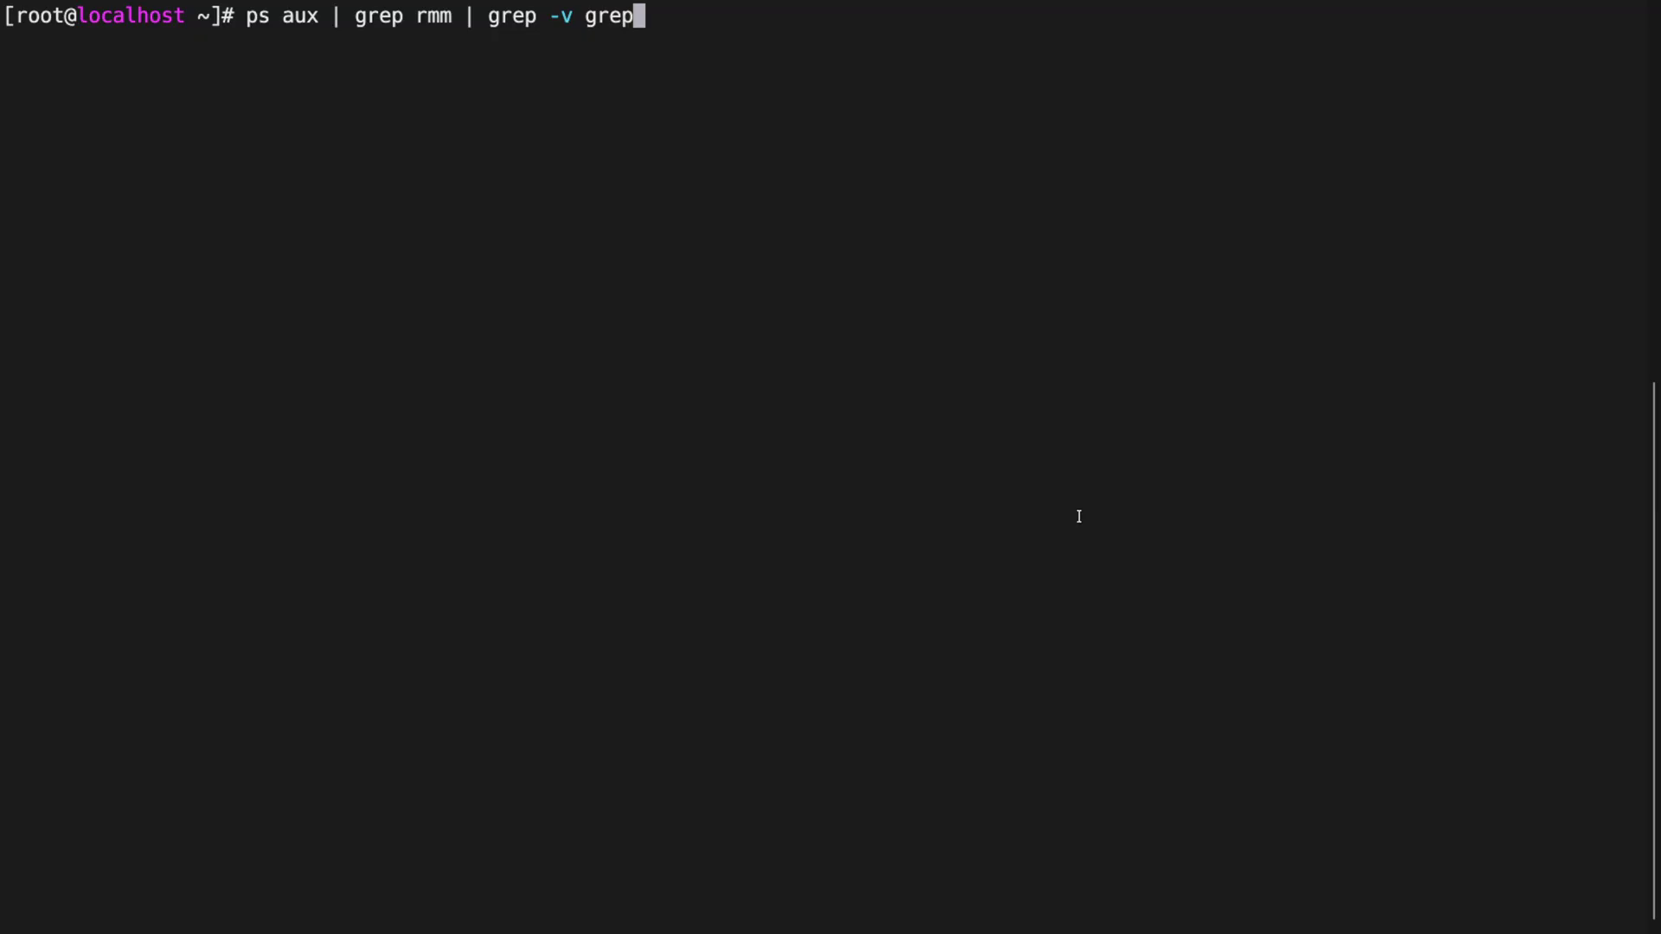
Switch to the terminal and run "ps aux | grep rmm | grep -v grep" to check the RMM process
{"action": "key", "text": "Return"}
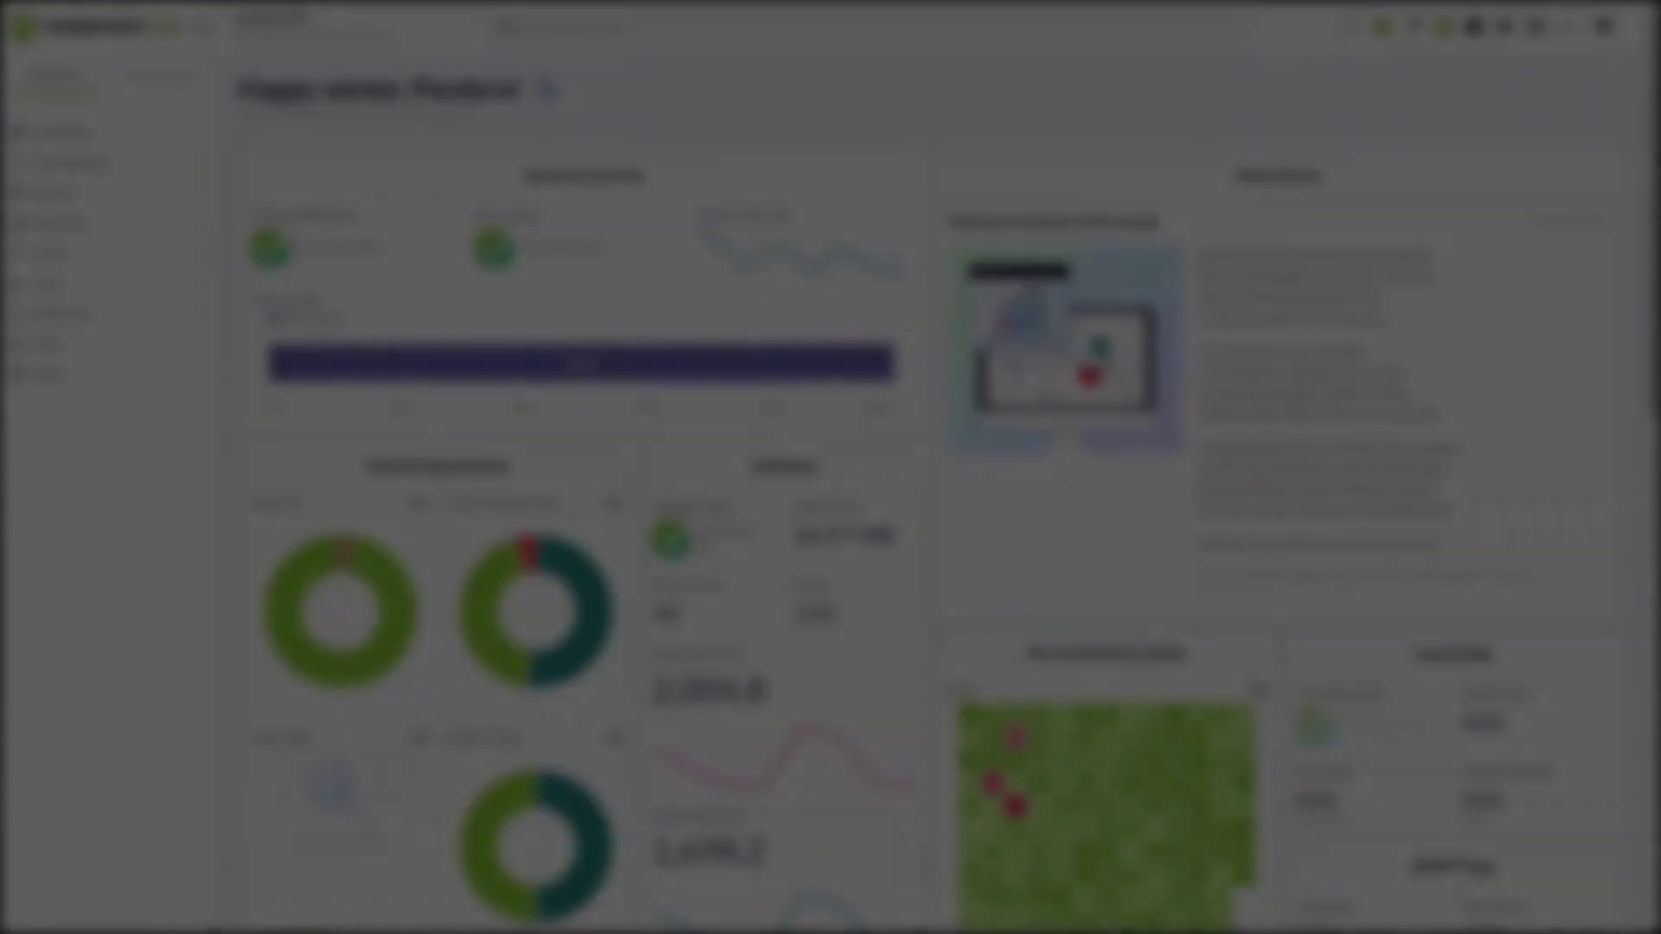
Switch to the Pandora FMS console, open the RMM heatmap and examine its agent status legend and filters
{"action": "left_click", "coordinate": [180, 92]}
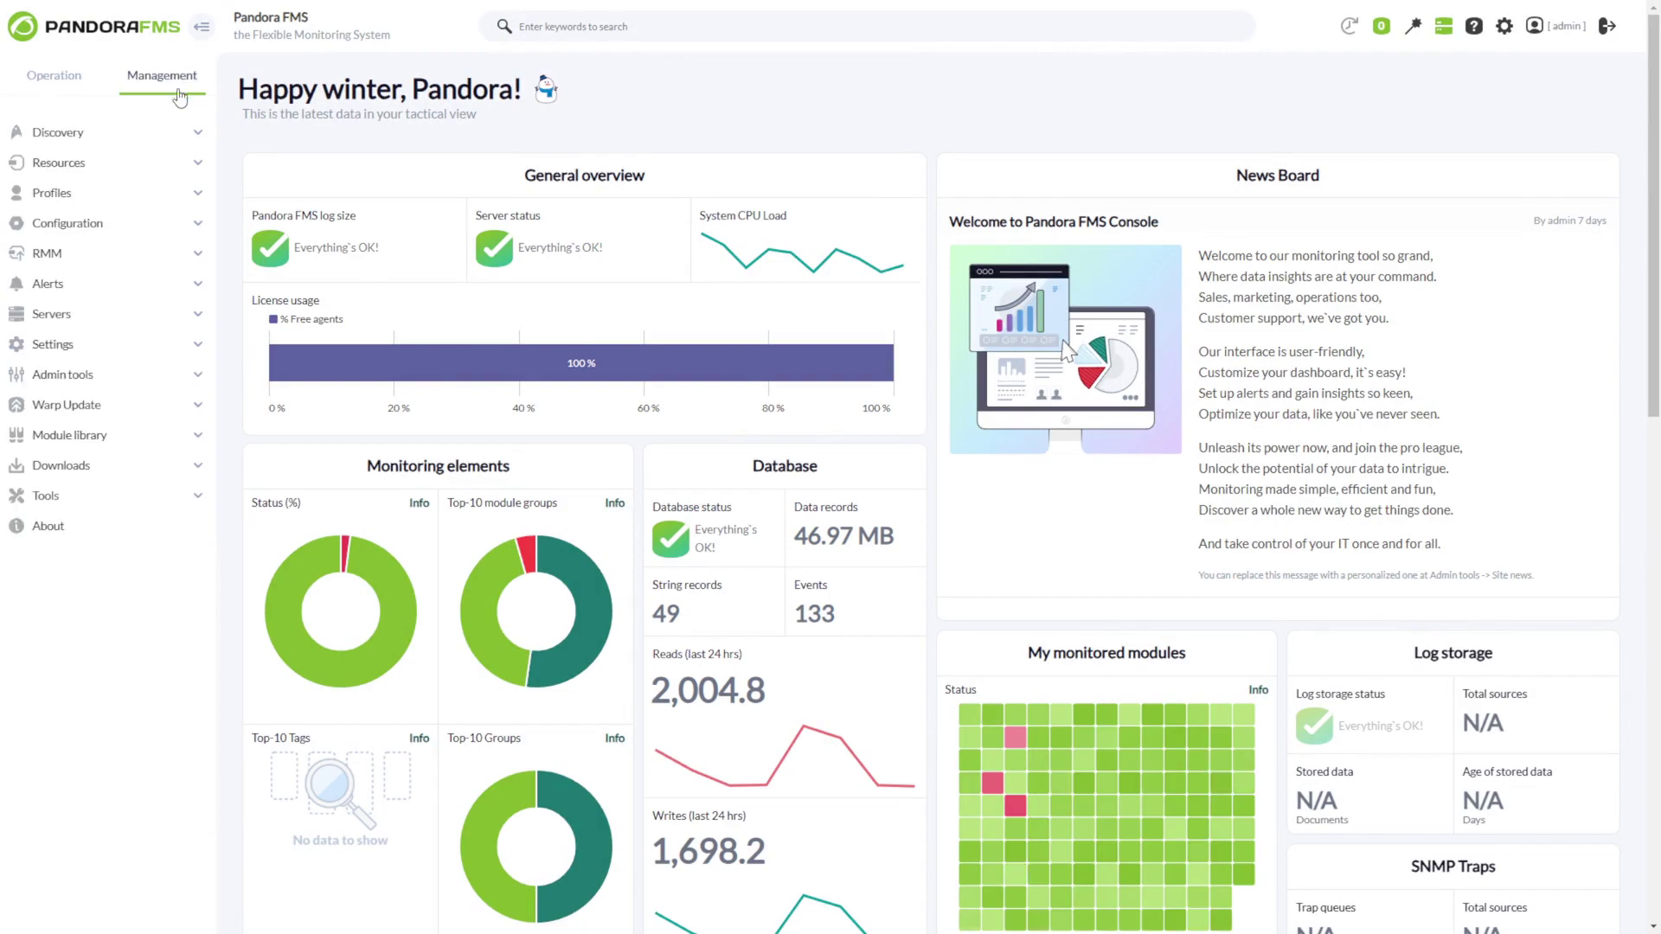
{"action": "left_click", "coordinate": [47, 253]}
{"action": "left_click", "coordinate": [104, 296]}
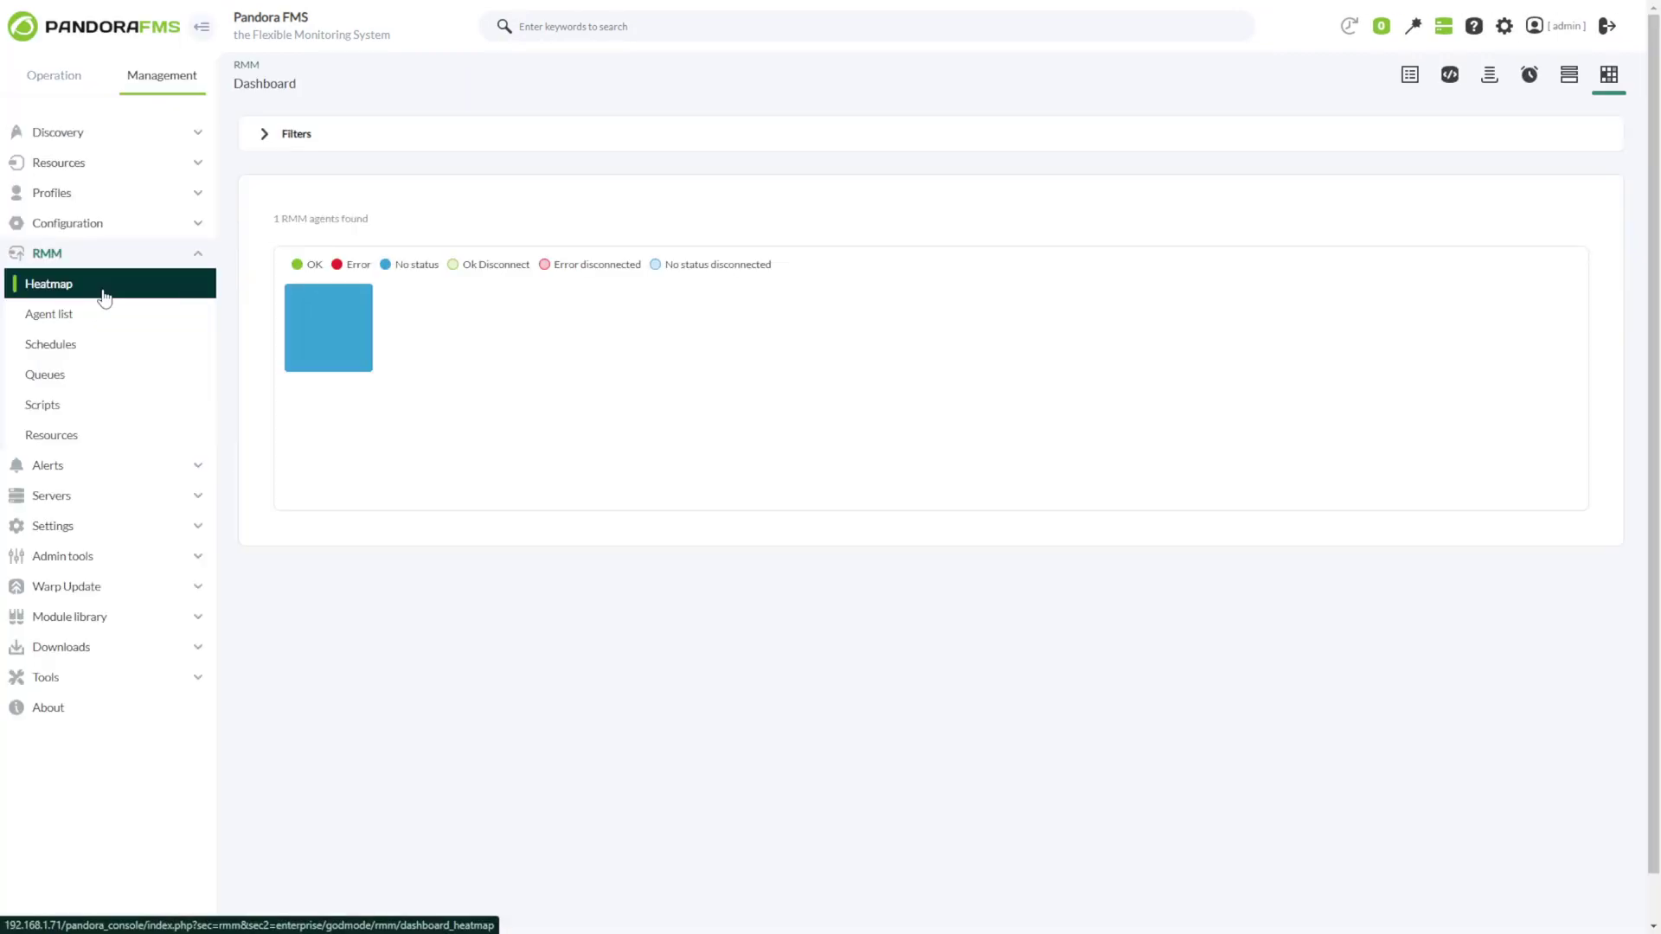
{"action": "mouse_move", "coordinate": [348, 364]}
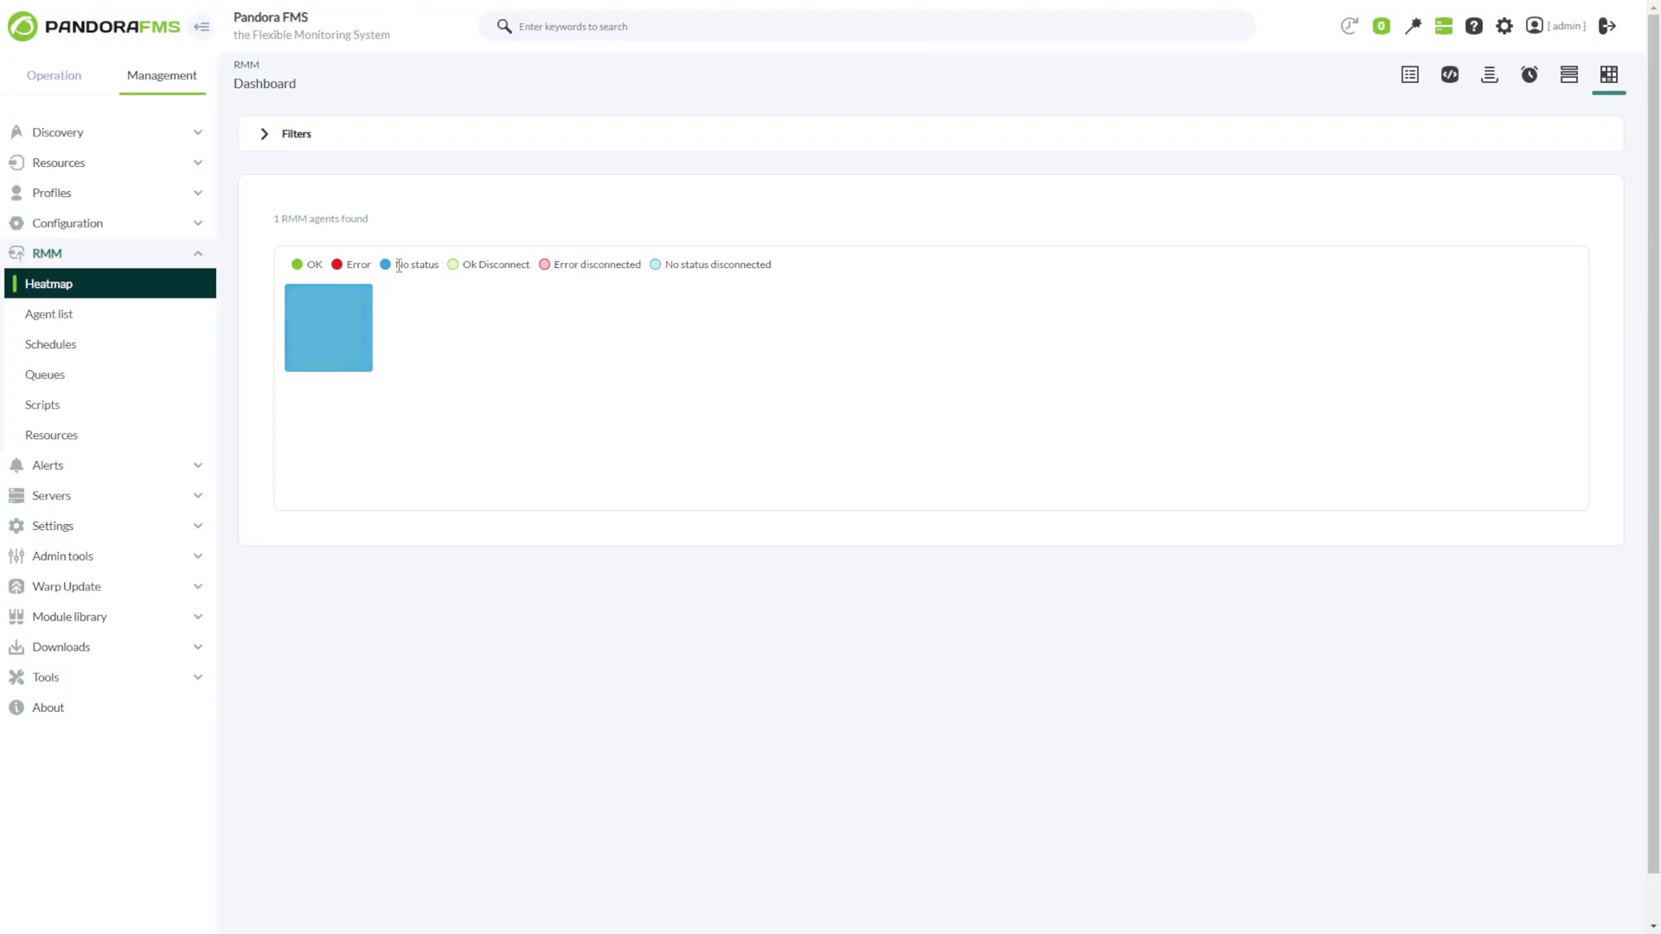
{"action": "left_click_drag", "start_coordinate": [399, 266], "coordinate": [432, 264]}
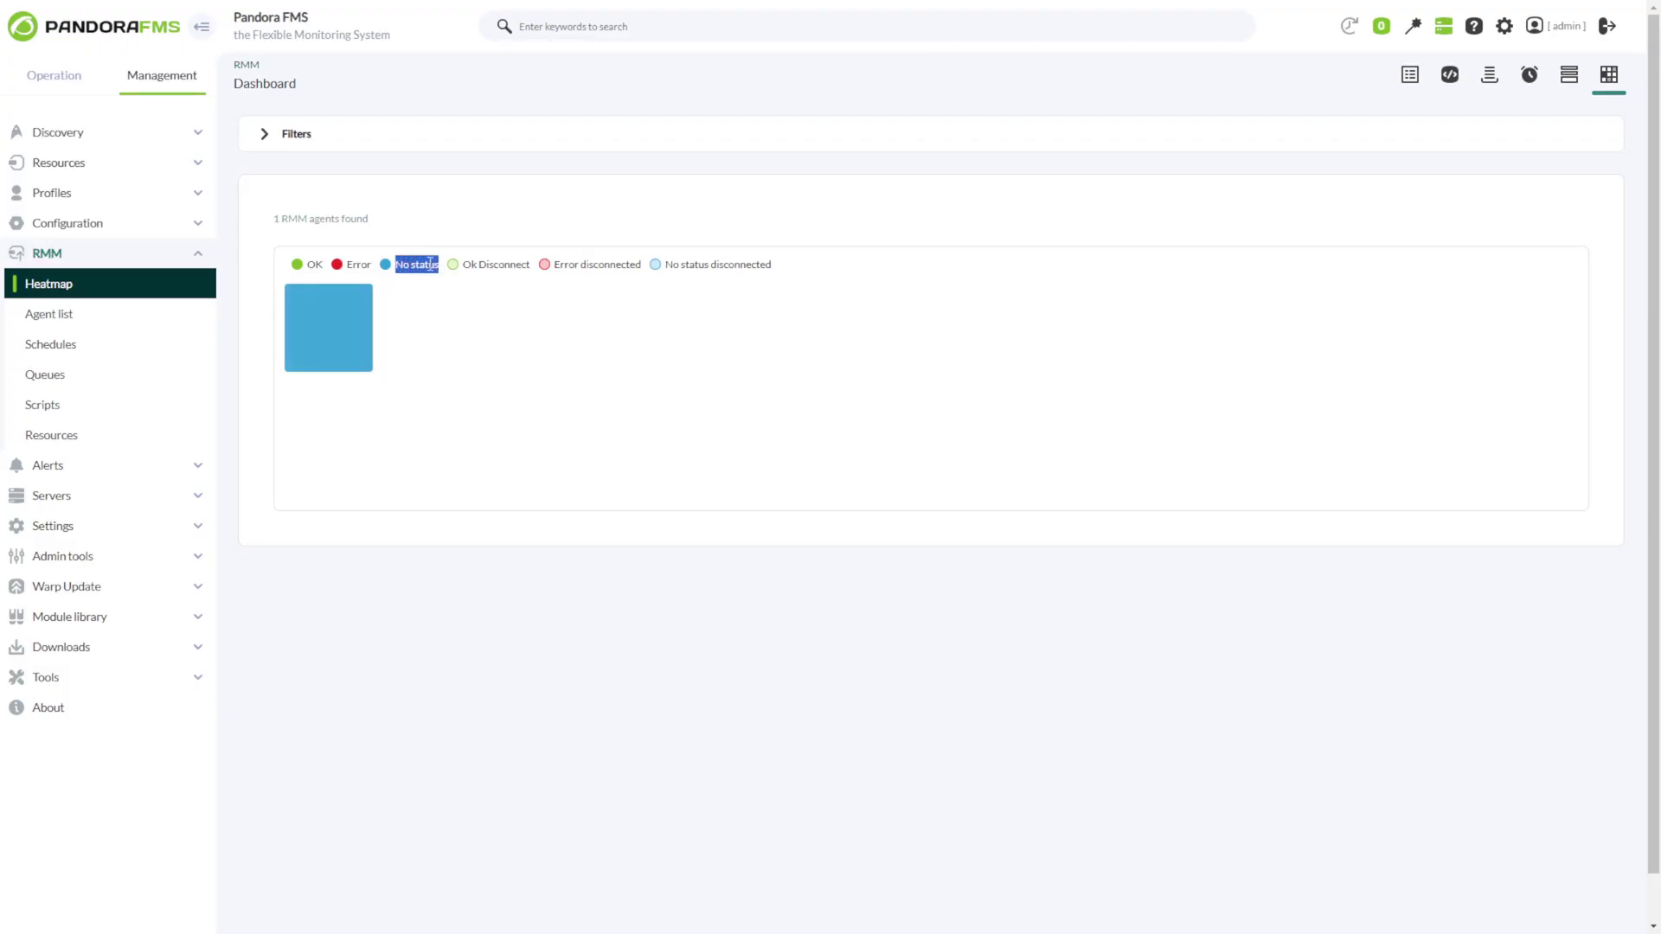
{"action": "left_click", "coordinate": [408, 286]}
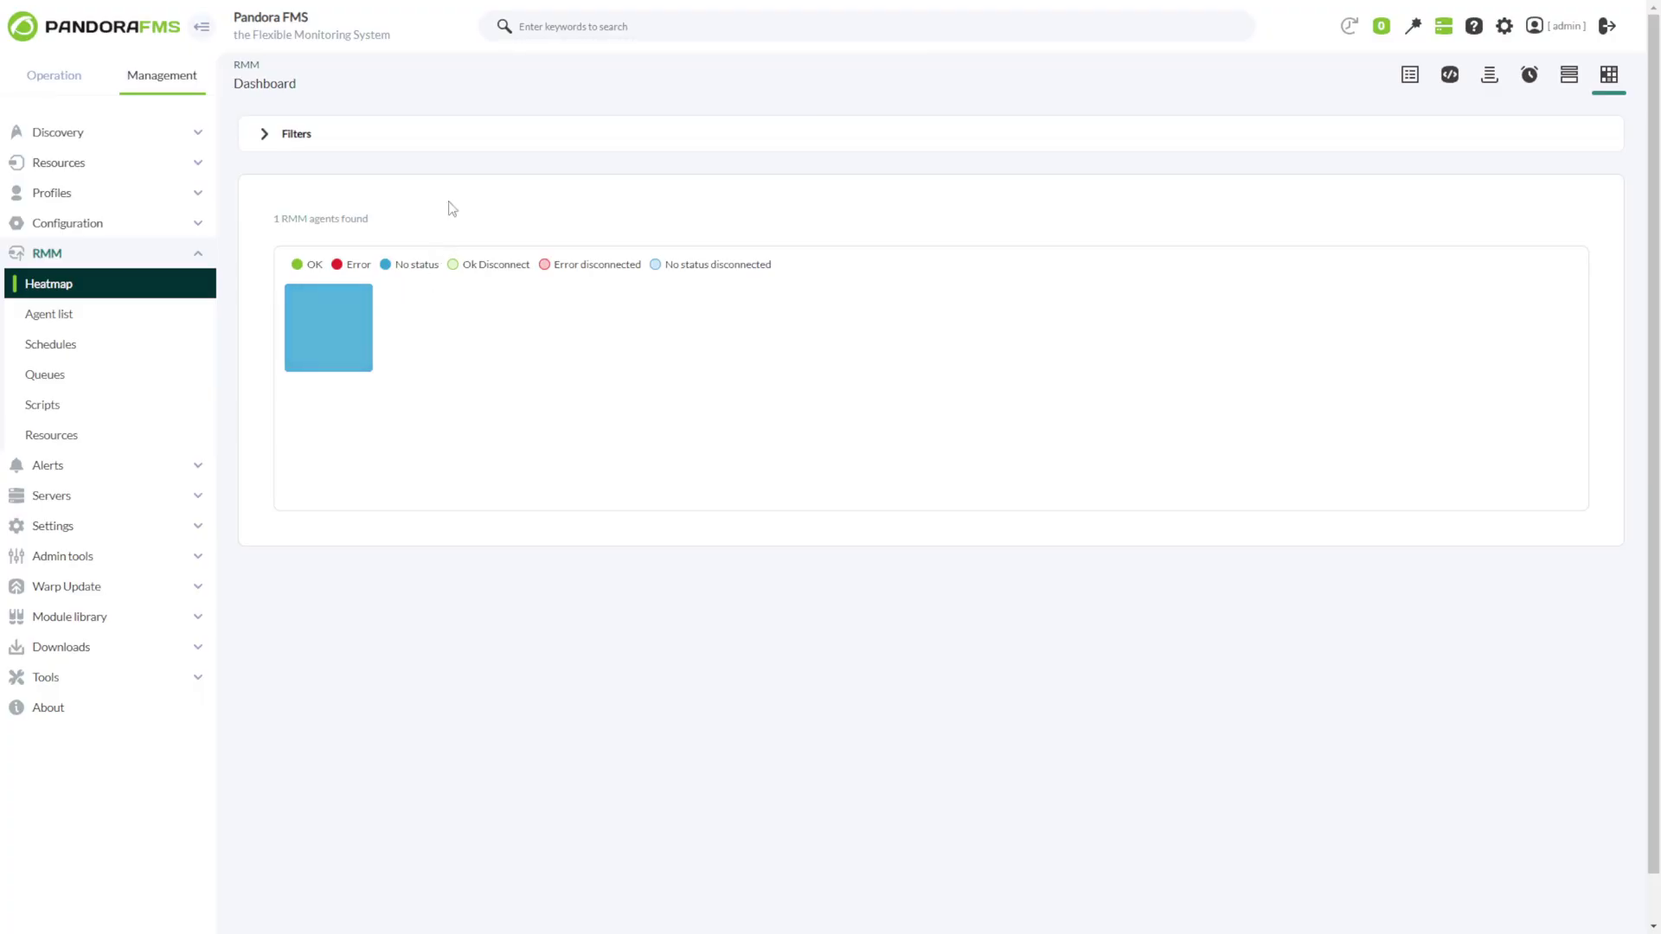
{"action": "left_click", "coordinate": [437, 142]}
{"action": "left_click", "coordinate": [381, 194]}
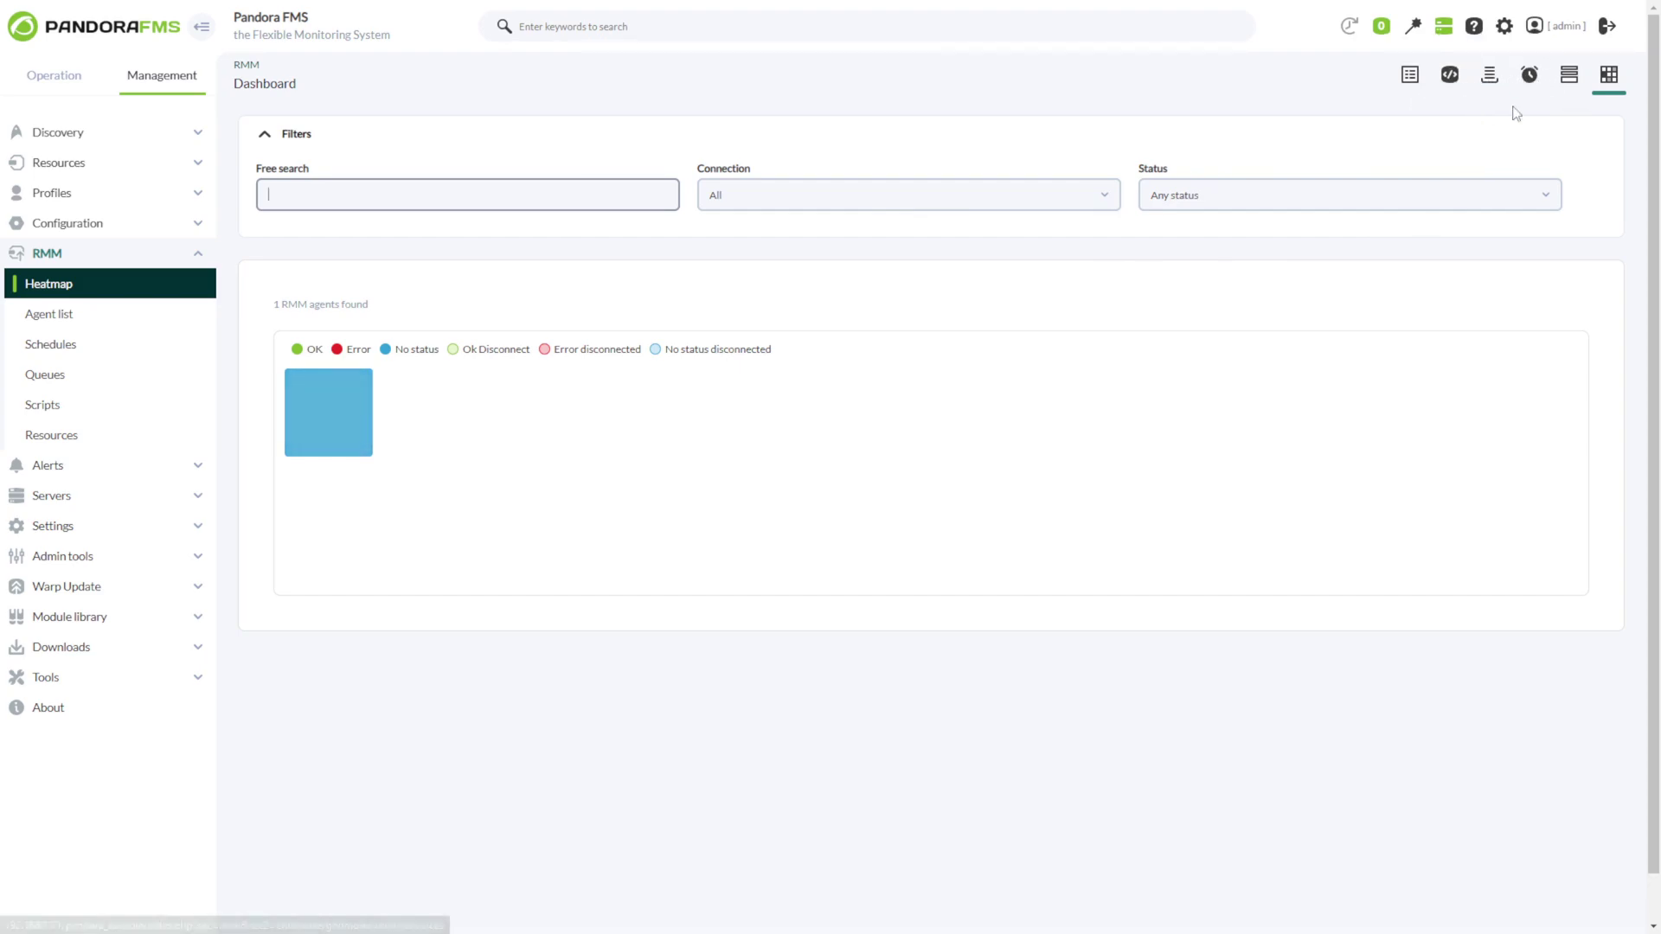
View the RMM agent list and select the Rocky 8 agent
{"action": "left_click", "coordinate": [1573, 80]}
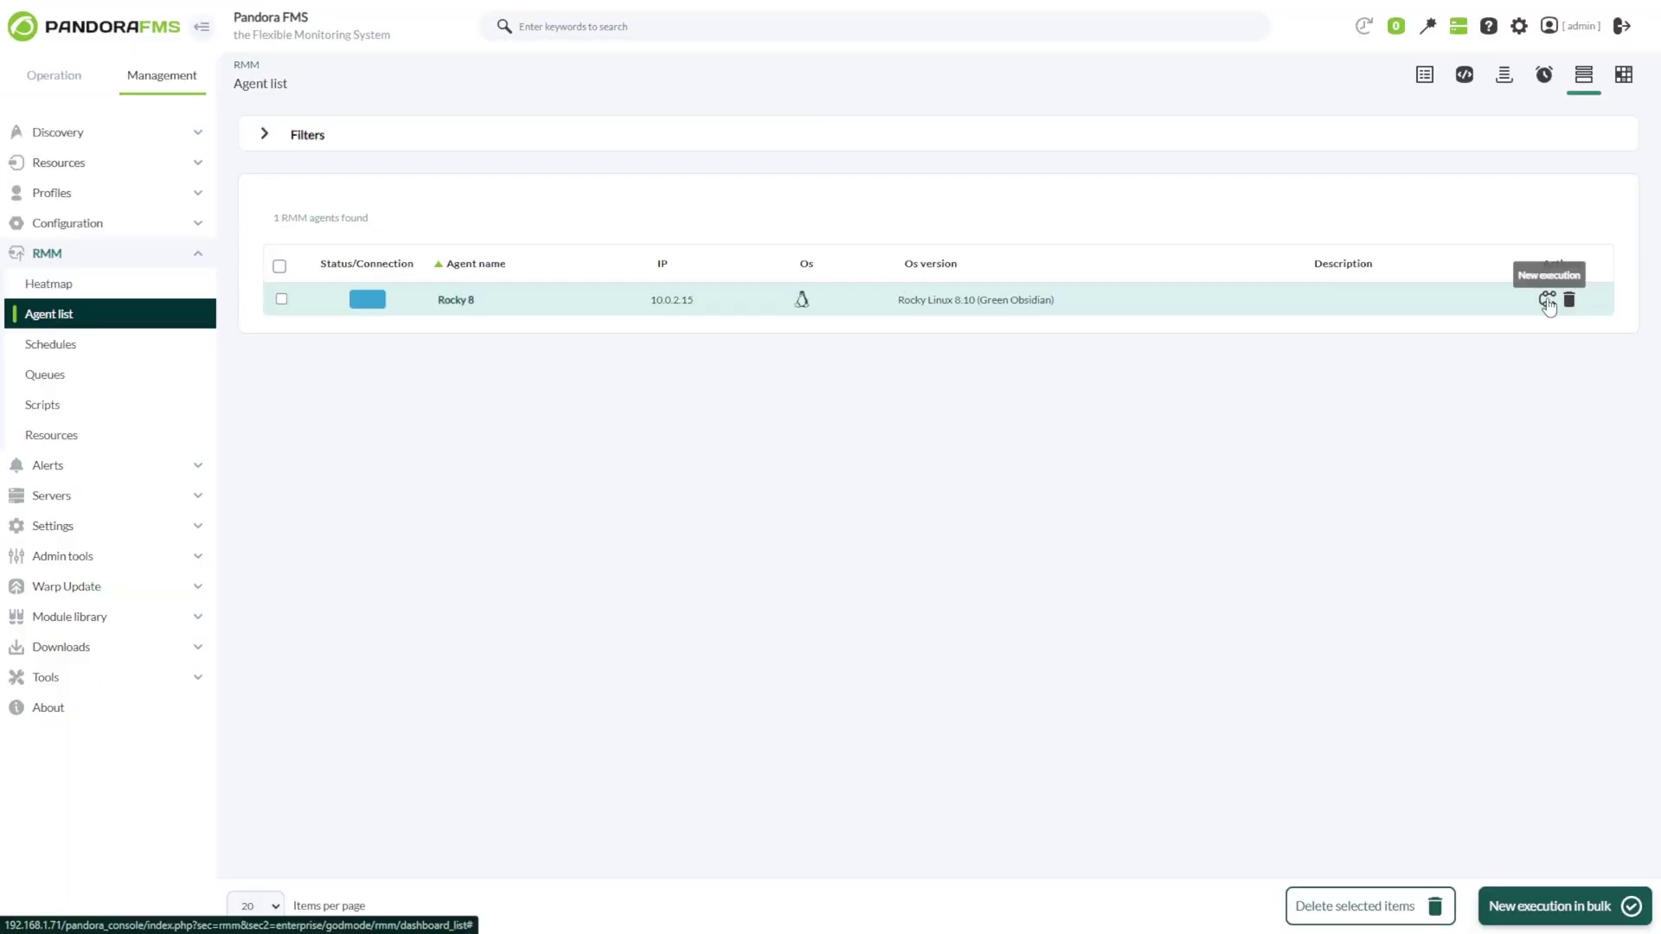
{"action": "left_click", "coordinate": [281, 299]}
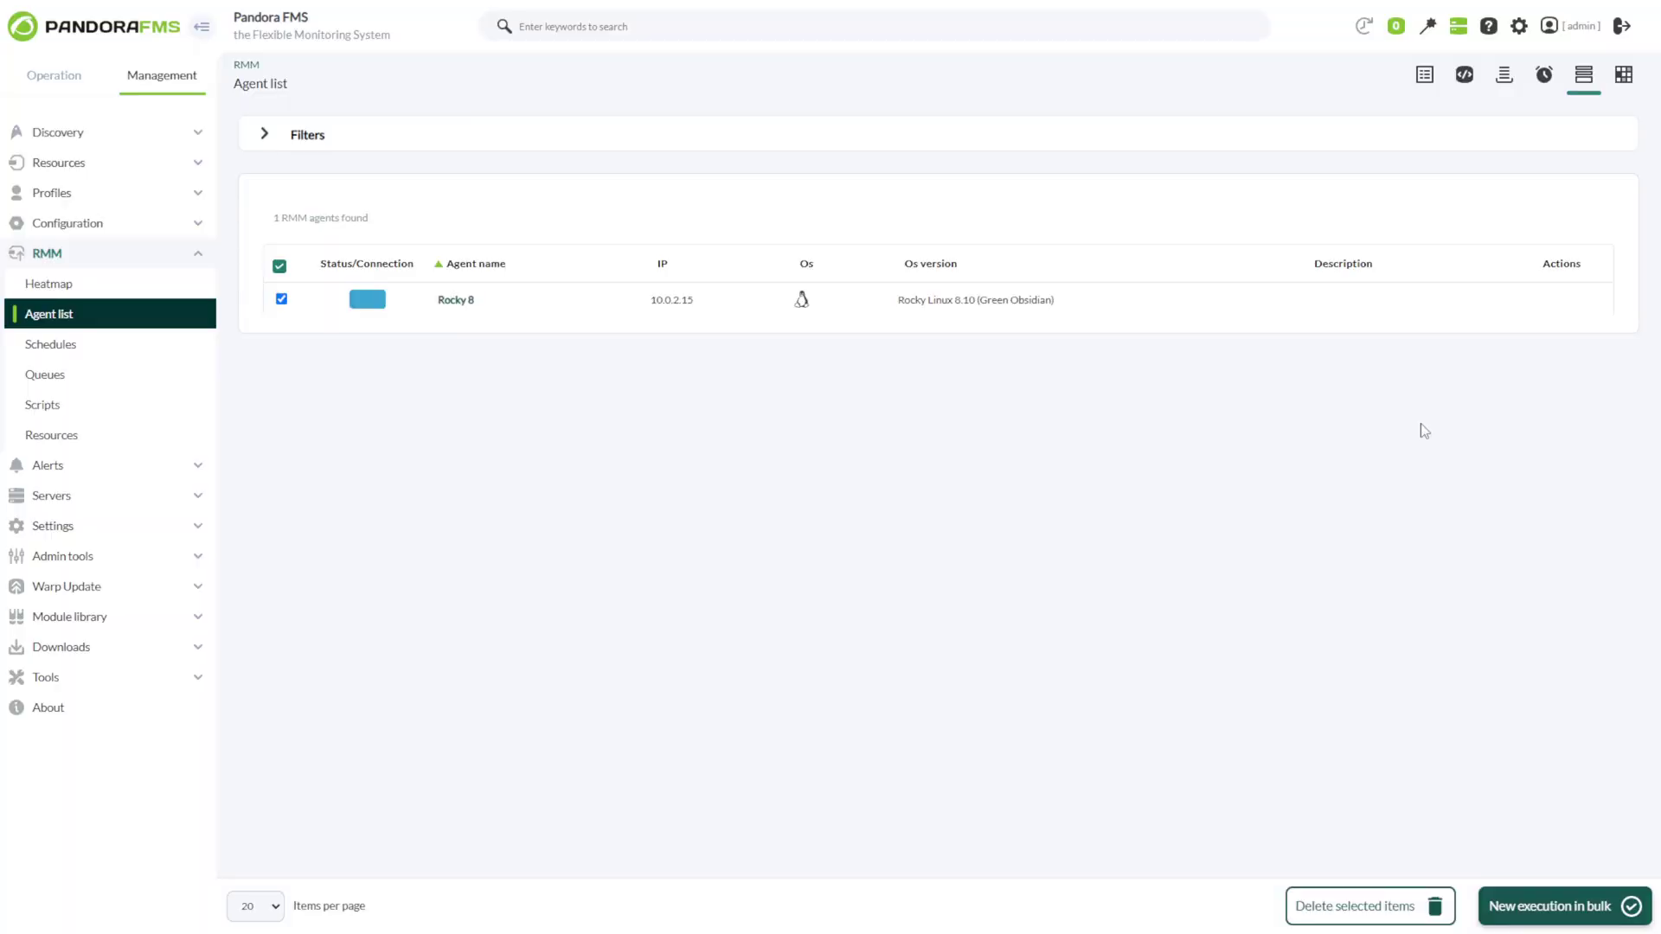
View the RMM schedules and look over their filter options
{"action": "left_click", "coordinate": [1545, 80]}
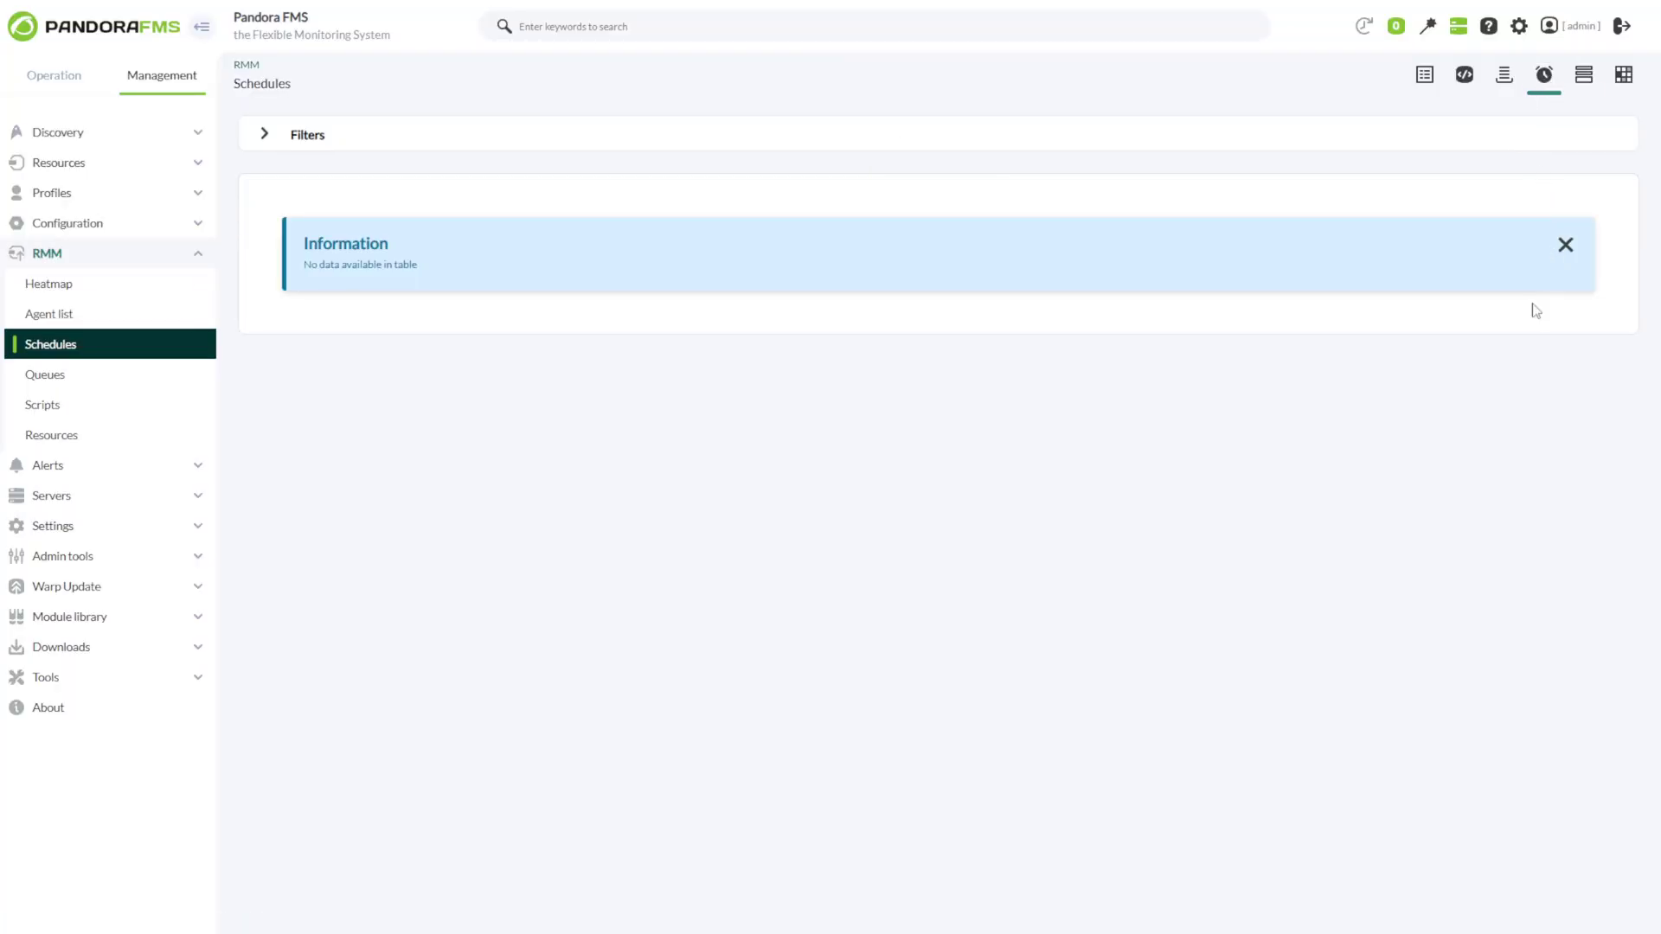
{"action": "left_click", "coordinate": [317, 141]}
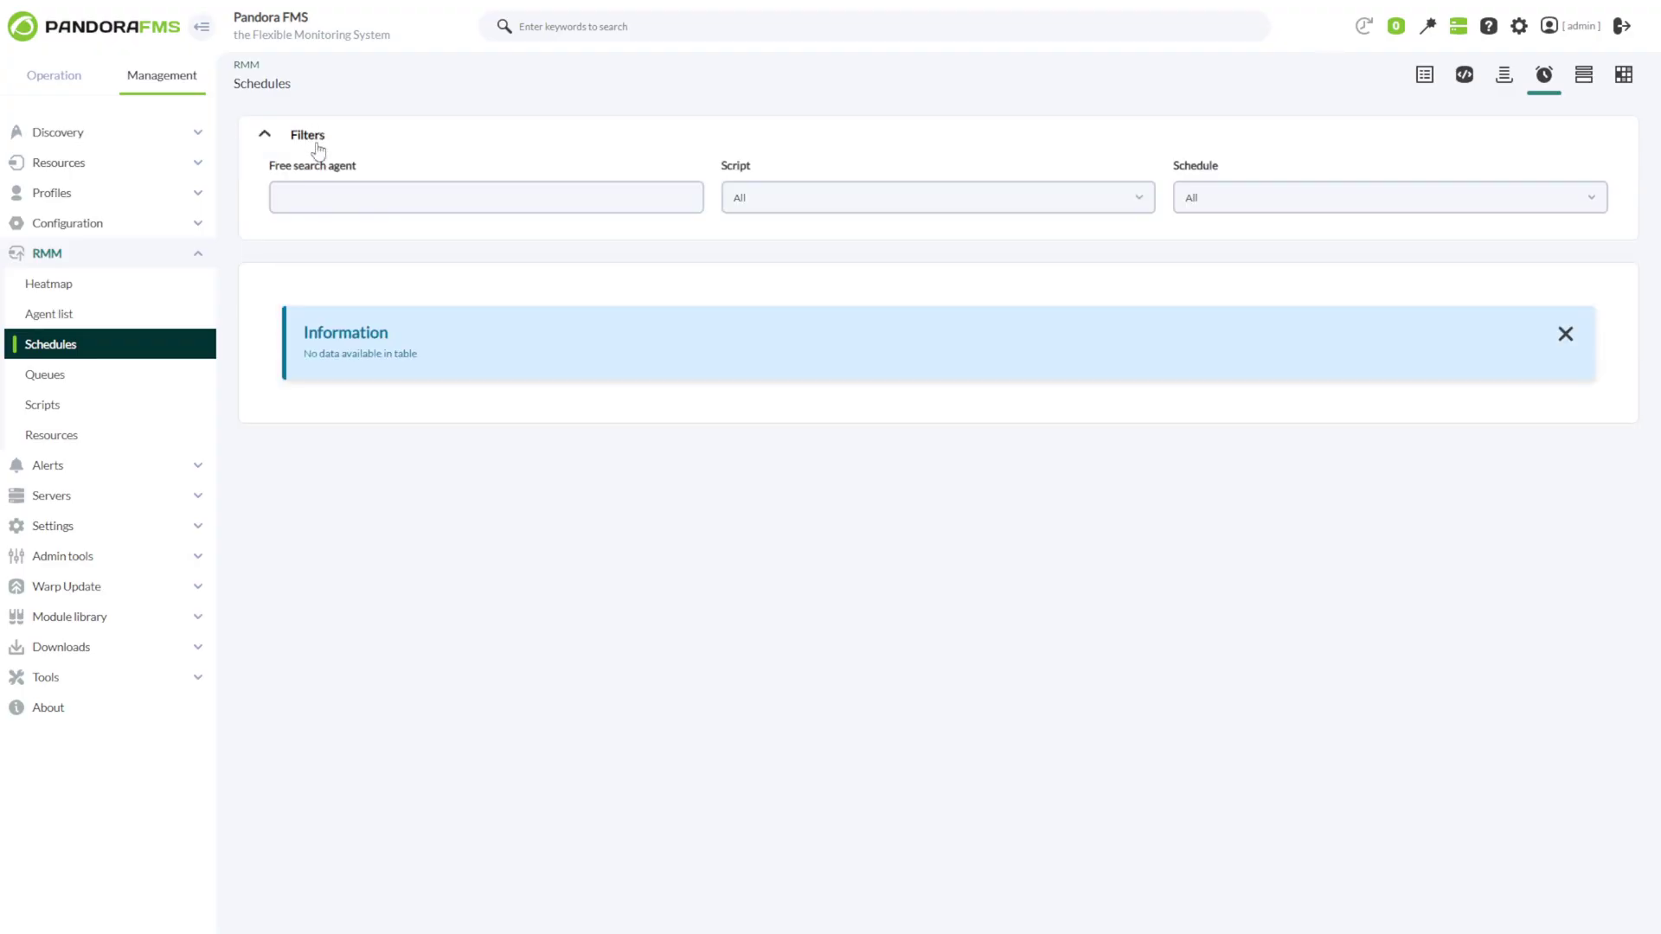
{"action": "left_click", "coordinate": [371, 136]}
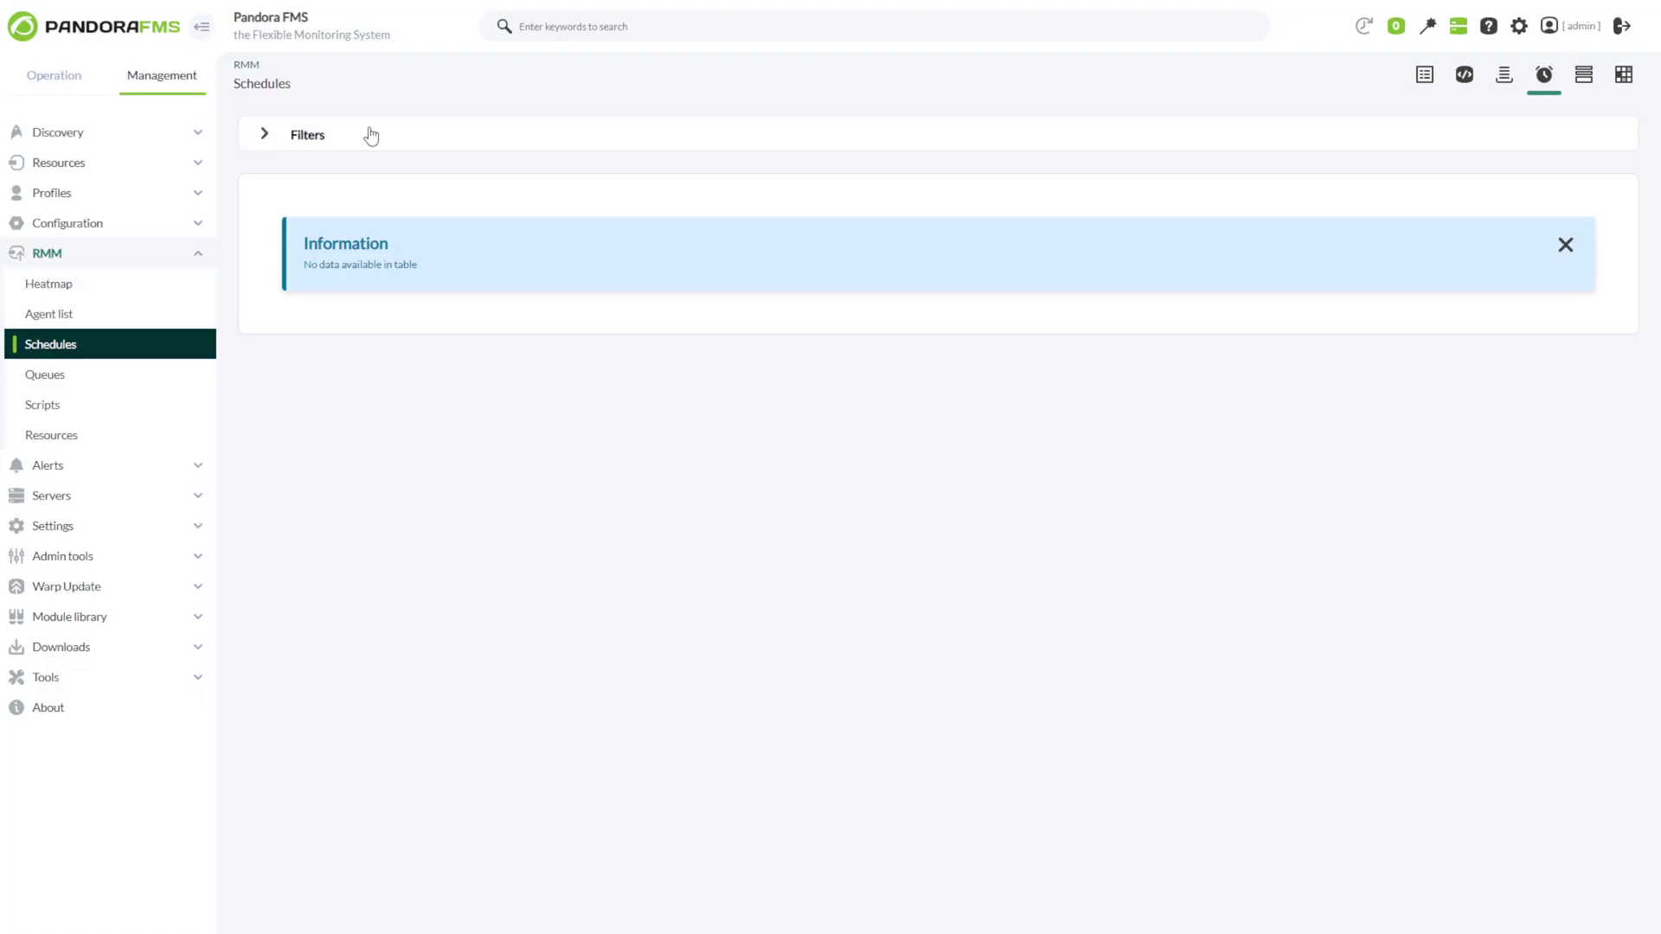
View the RMM queues and examine the Rocky 8 task's script, status, last queue time and last execution time
{"action": "left_click", "coordinate": [1504, 82]}
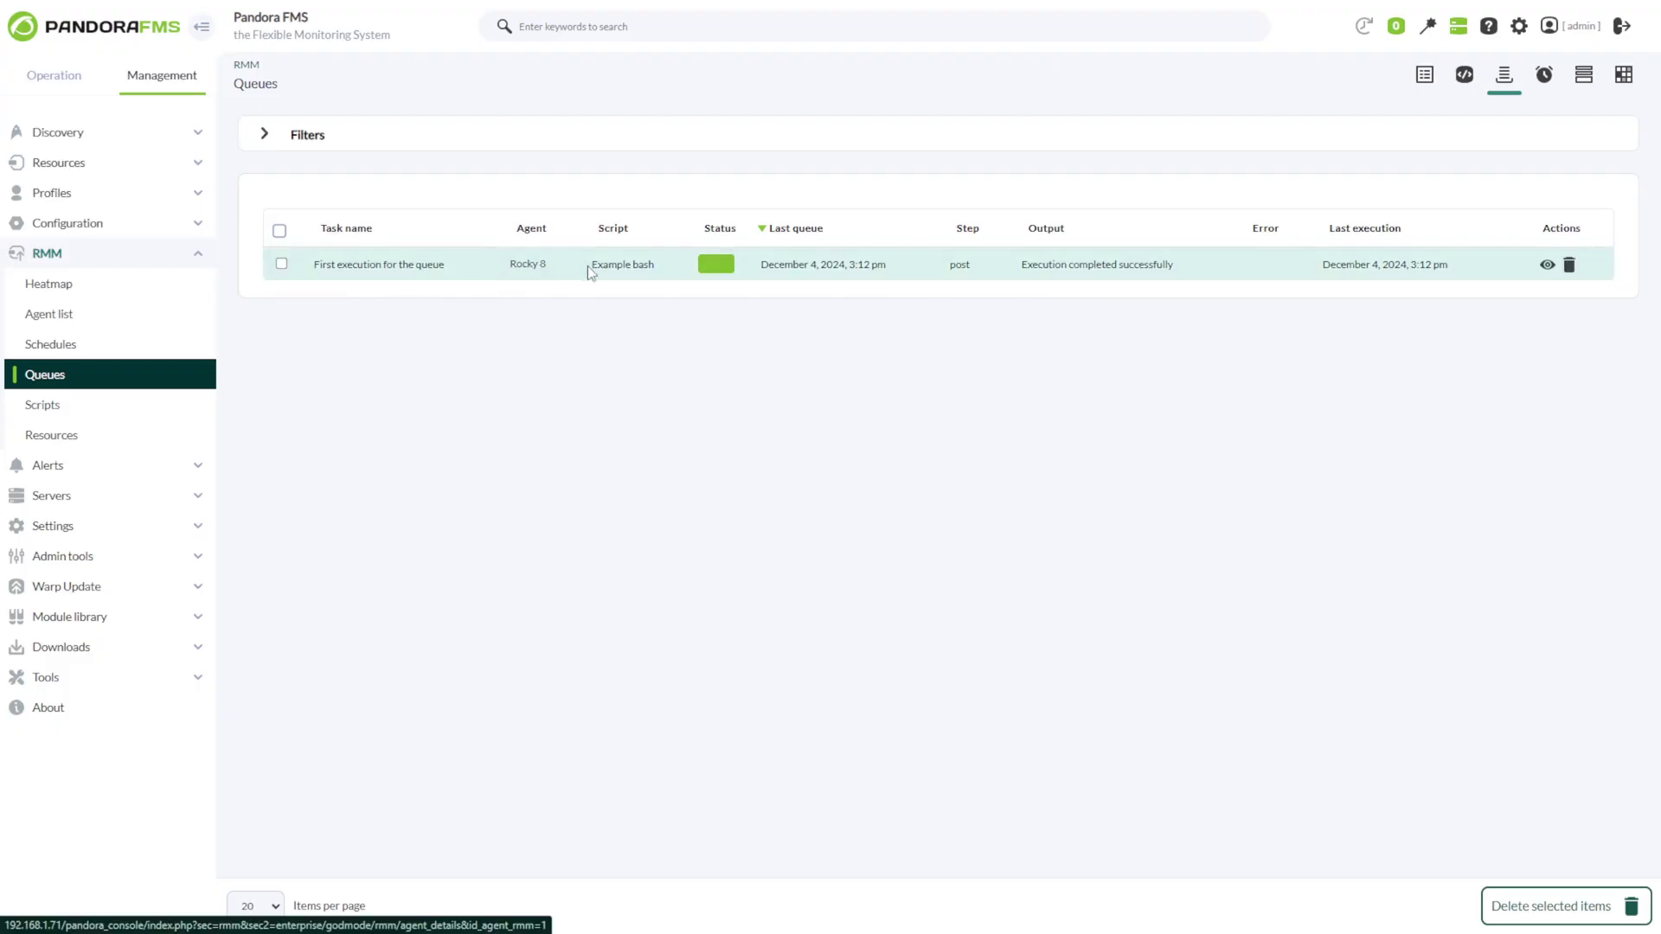
{"action": "left_click_drag", "start_coordinate": [604, 271], "coordinate": [637, 269]}
{"action": "left_click", "coordinate": [657, 266]}
{"action": "mouse_move", "coordinate": [722, 265]}
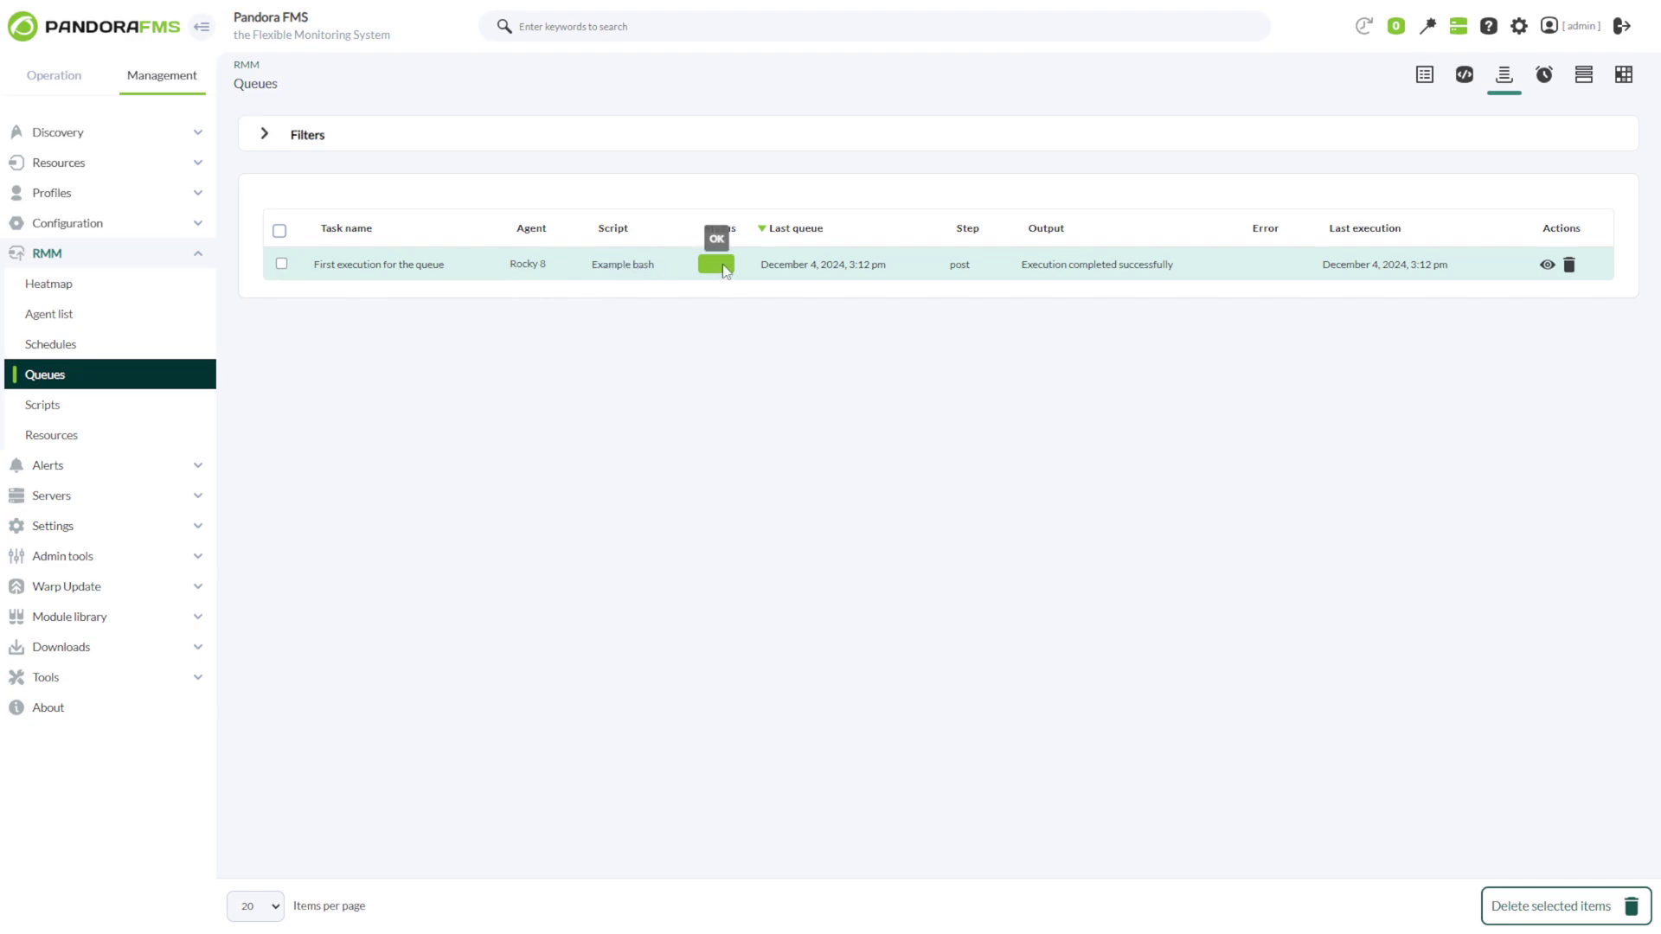
{"action": "left_click_drag", "start_coordinate": [761, 269], "coordinate": [894, 278]}
{"action": "left_click", "coordinate": [898, 276]}
{"action": "left_click_drag", "start_coordinate": [1330, 265], "coordinate": [1446, 265]}
{"action": "left_click", "coordinate": [1447, 265]}
Show the queue filters and look through the script, status, last queue and step options
{"action": "left_click", "coordinate": [1430, 146]}
{"action": "left_click", "coordinate": [440, 208]}
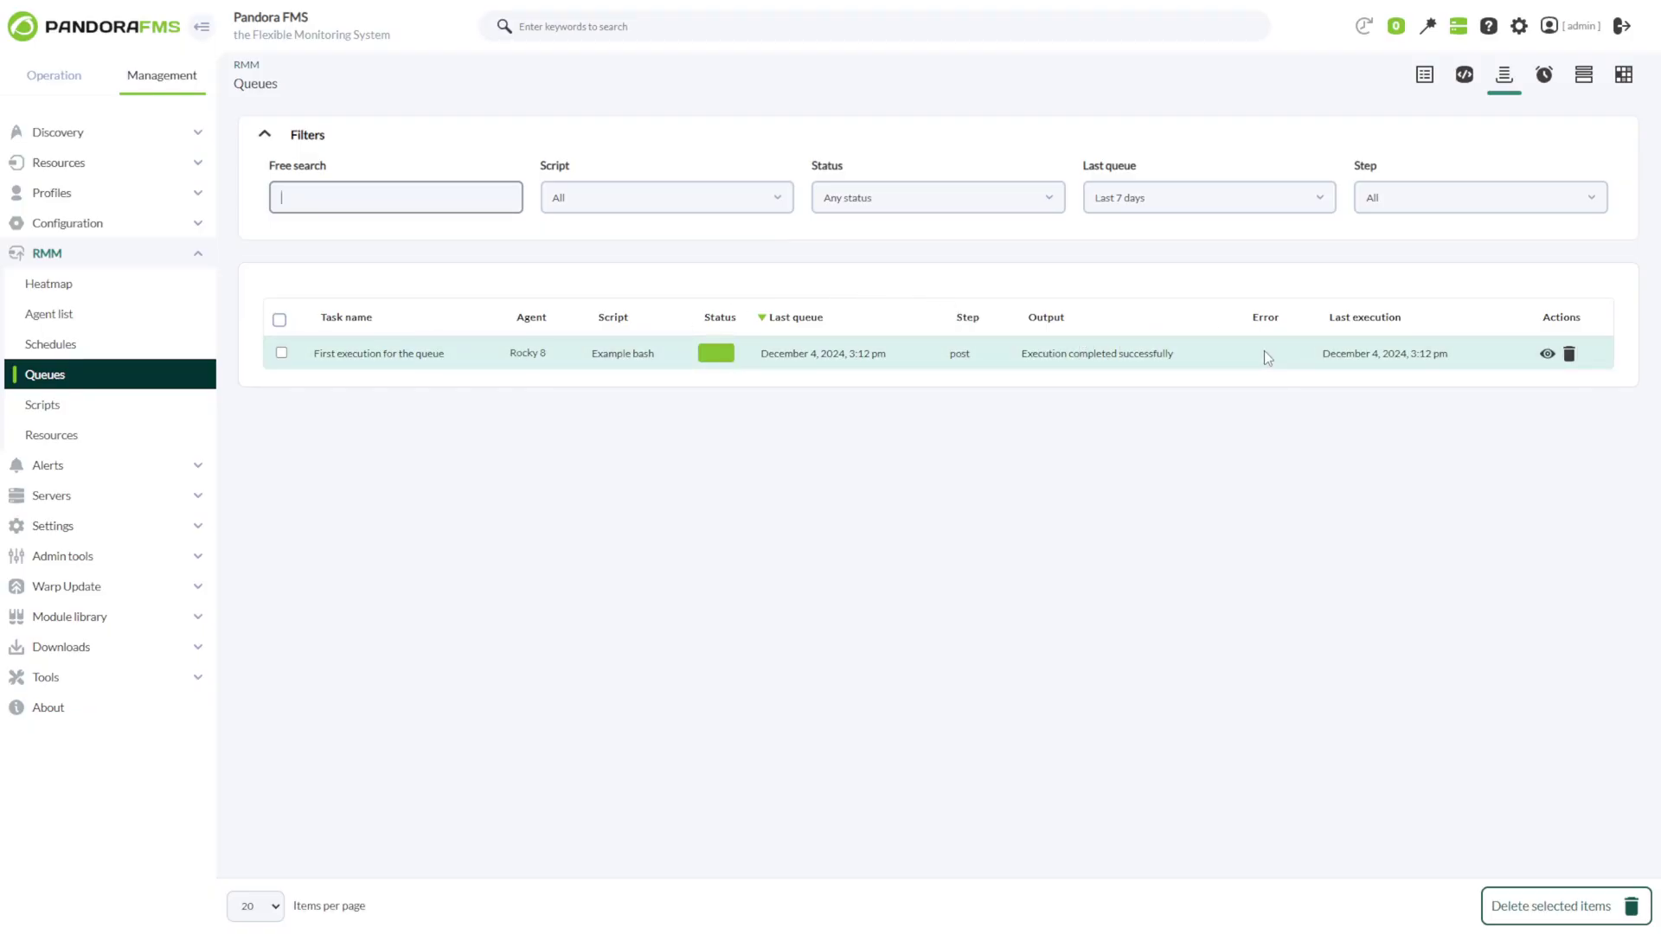
{"action": "left_click", "coordinate": [626, 200]}
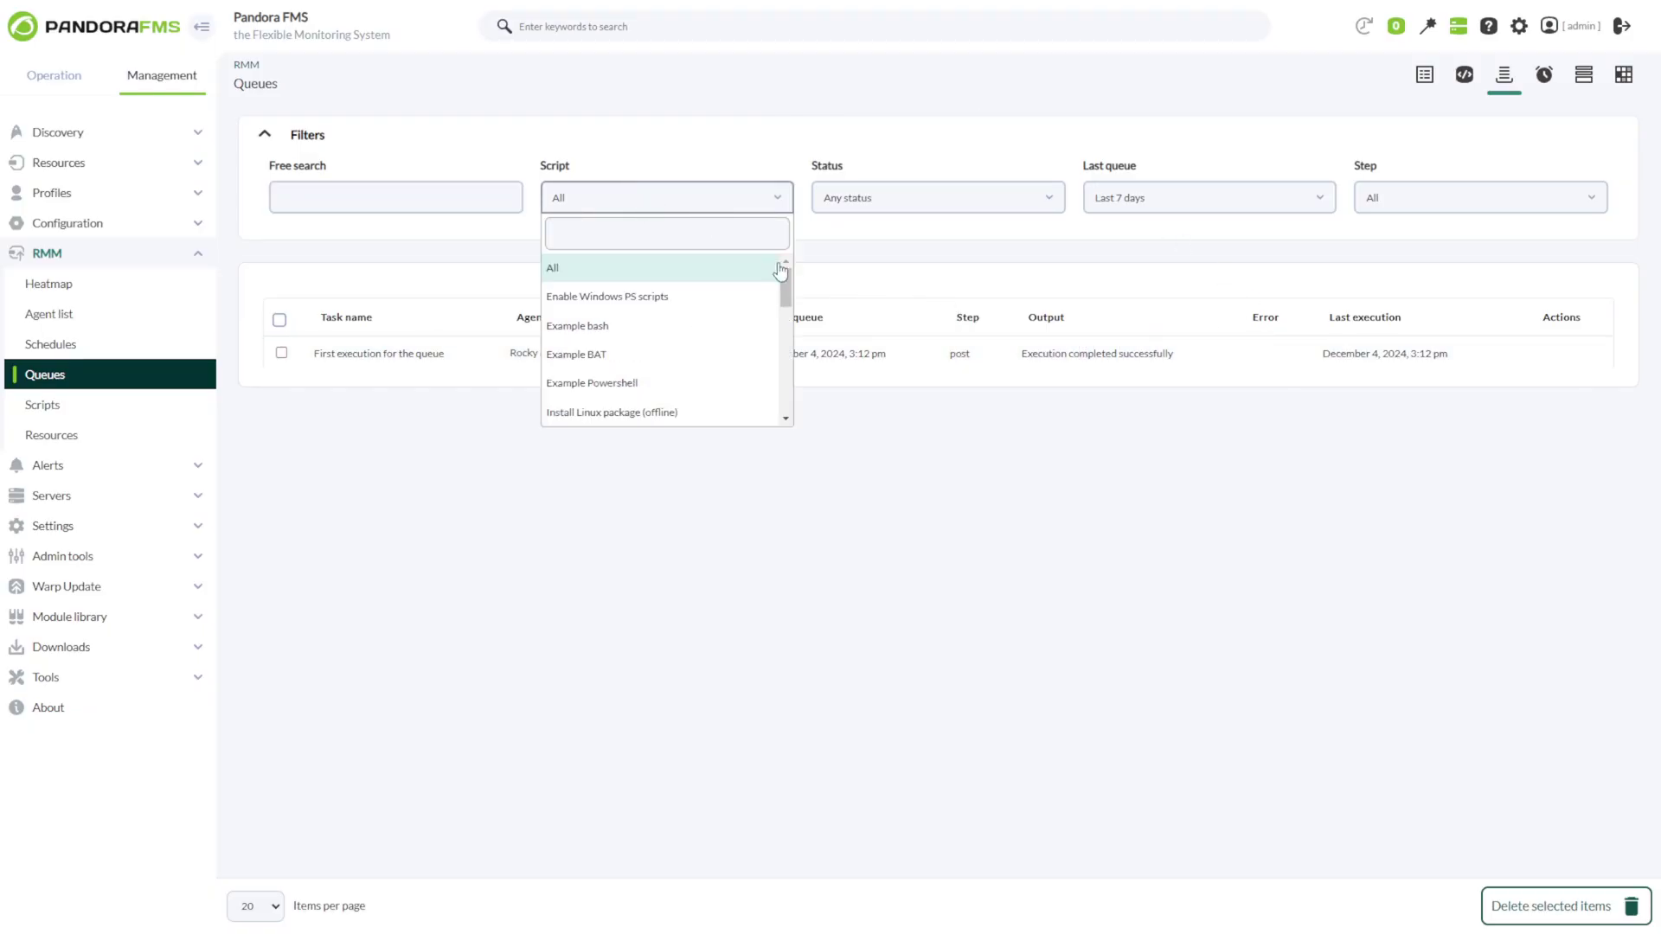
{"action": "scroll", "coordinate": [783, 270], "scroll_direction": "down", "scroll_amount": 5}
{"action": "scroll", "coordinate": [783, 270], "scroll_direction": "up", "scroll_amount": 5}
{"action": "left_click", "coordinate": [869, 201]}
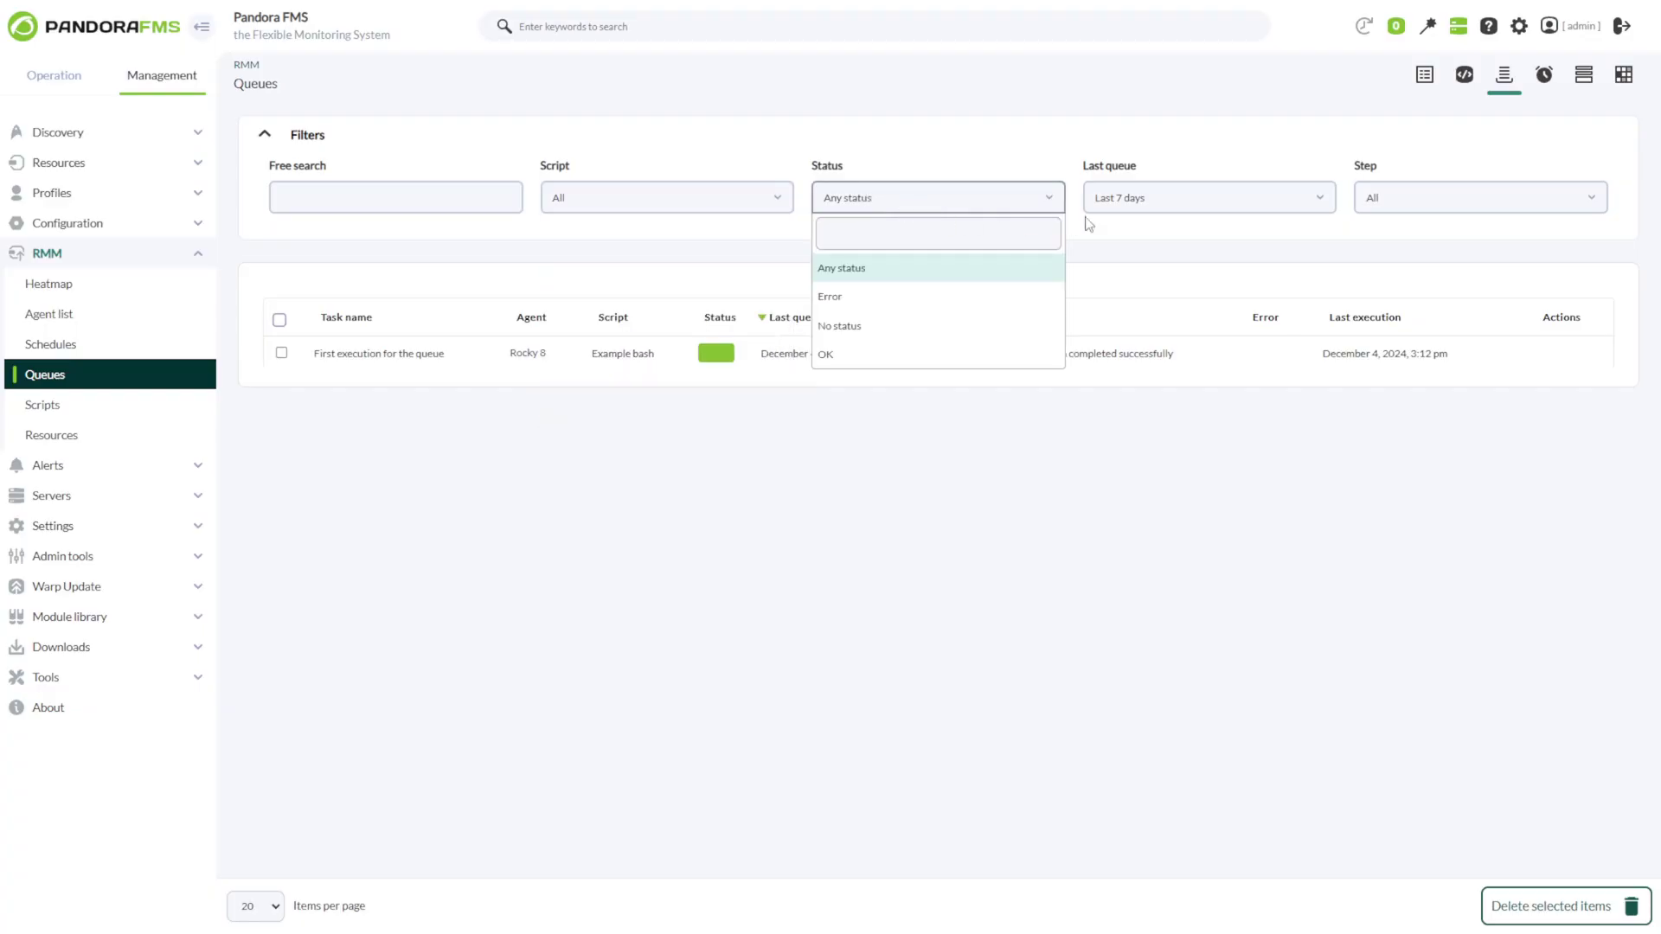
{"action": "left_click", "coordinate": [1116, 208]}
{"action": "left_click", "coordinate": [1388, 208]}
{"action": "left_click", "coordinate": [1360, 402]}
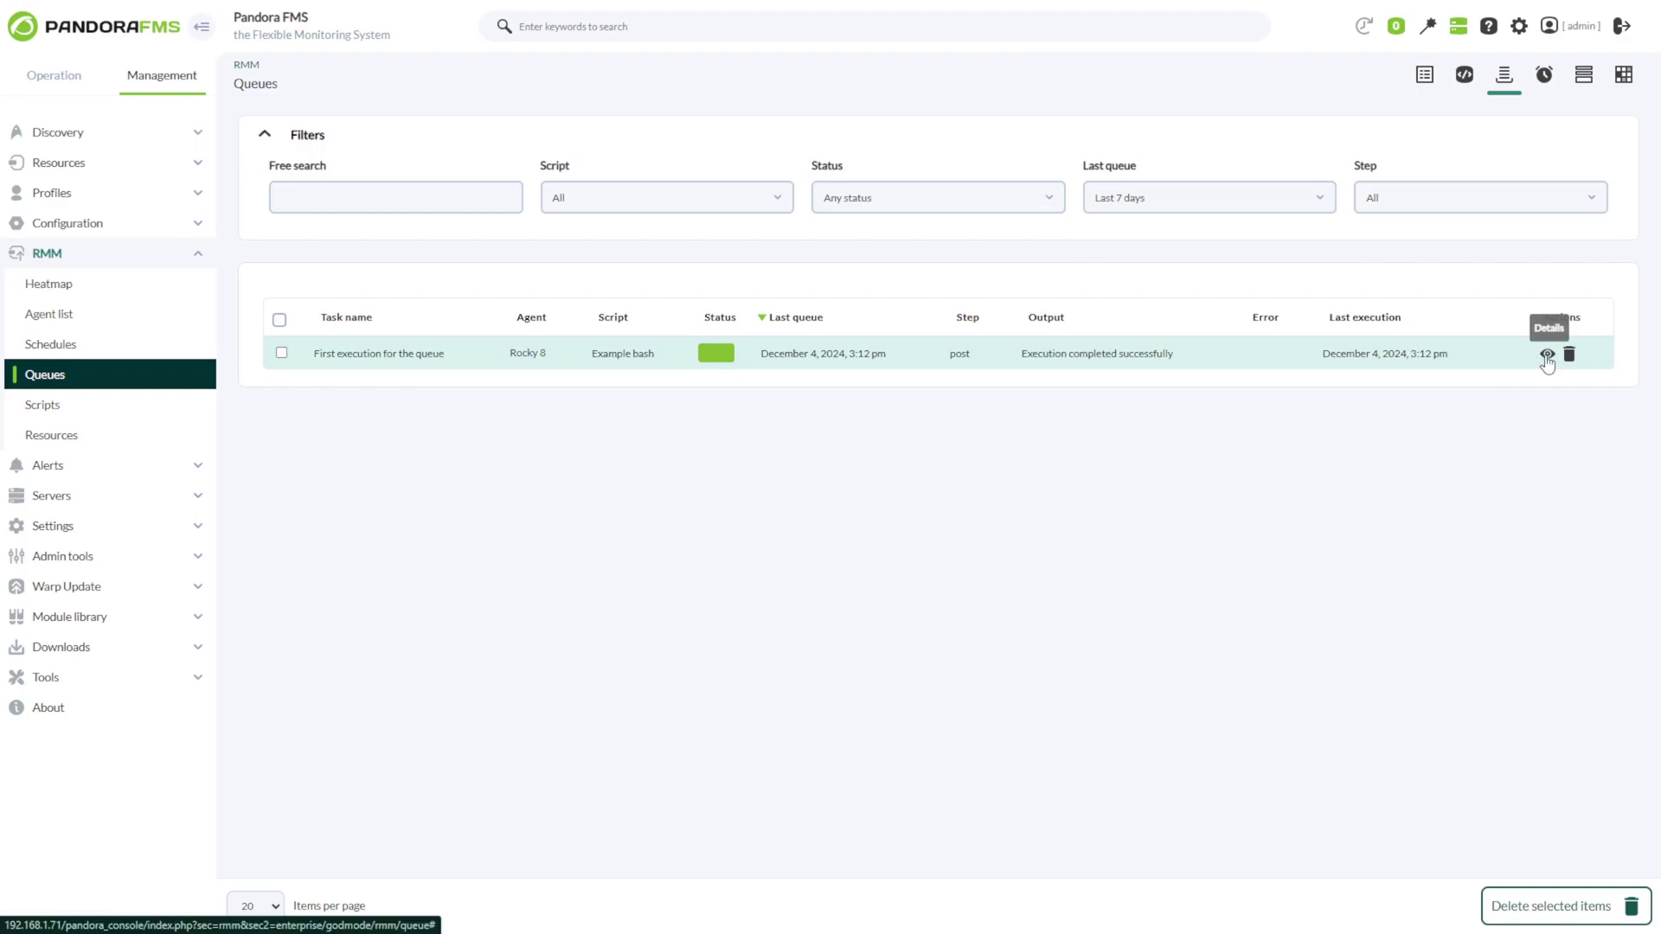
View the details of the queued Example bash task and close them
{"action": "left_click", "coordinate": [1547, 356]}
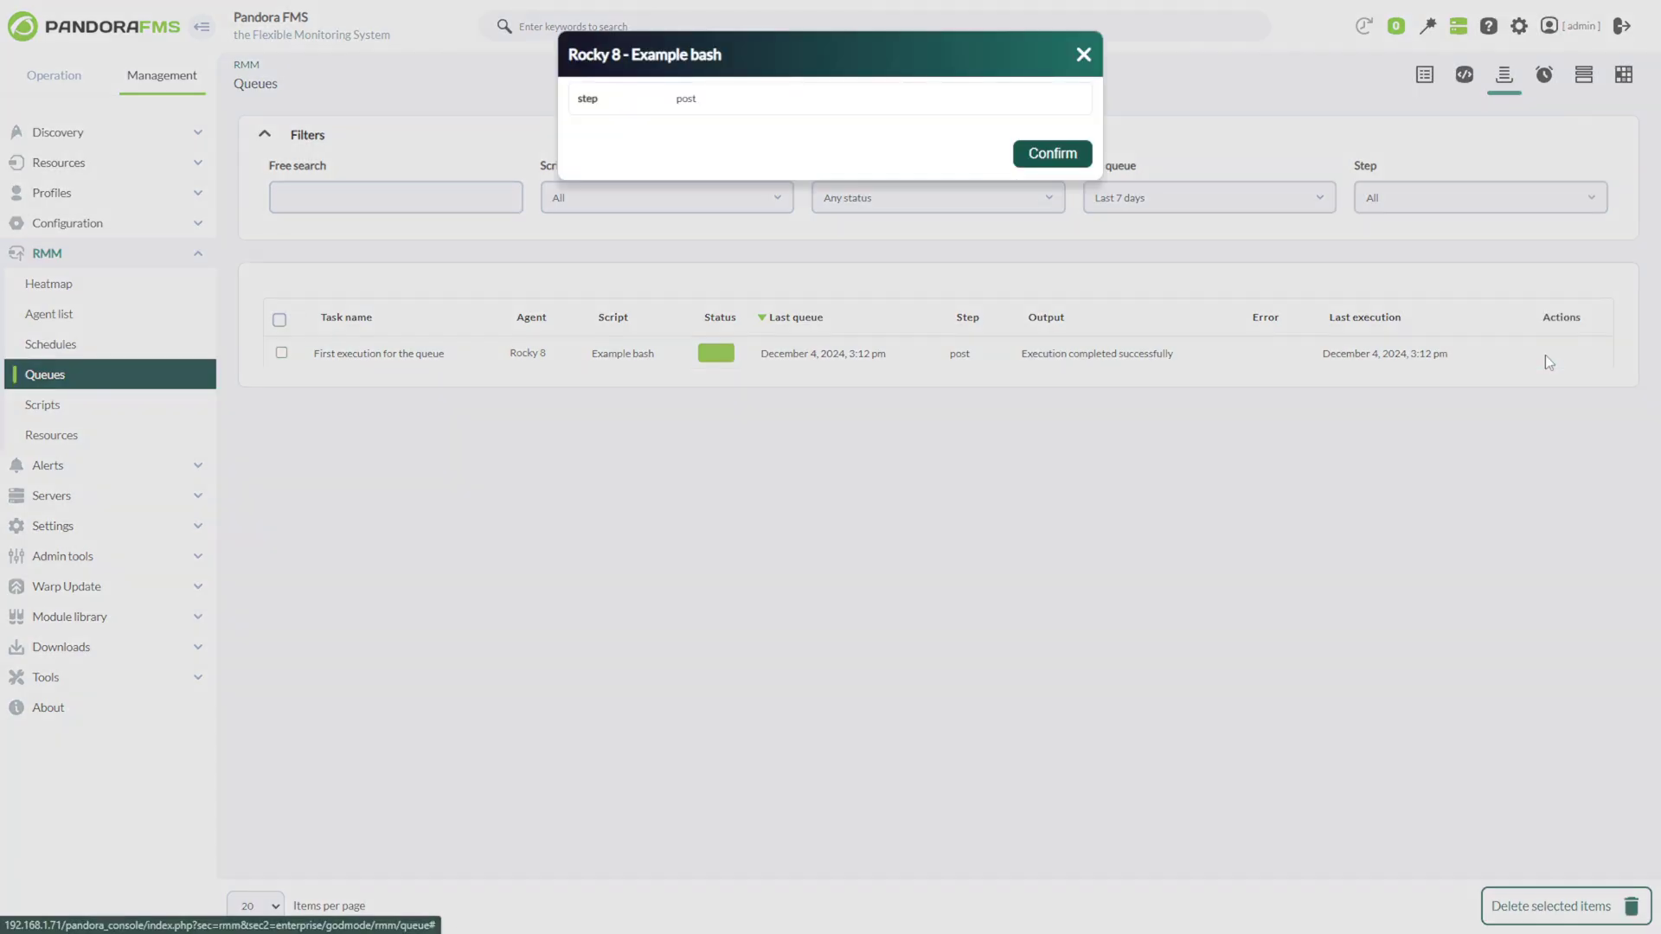
{"action": "left_click", "coordinate": [1088, 154]}
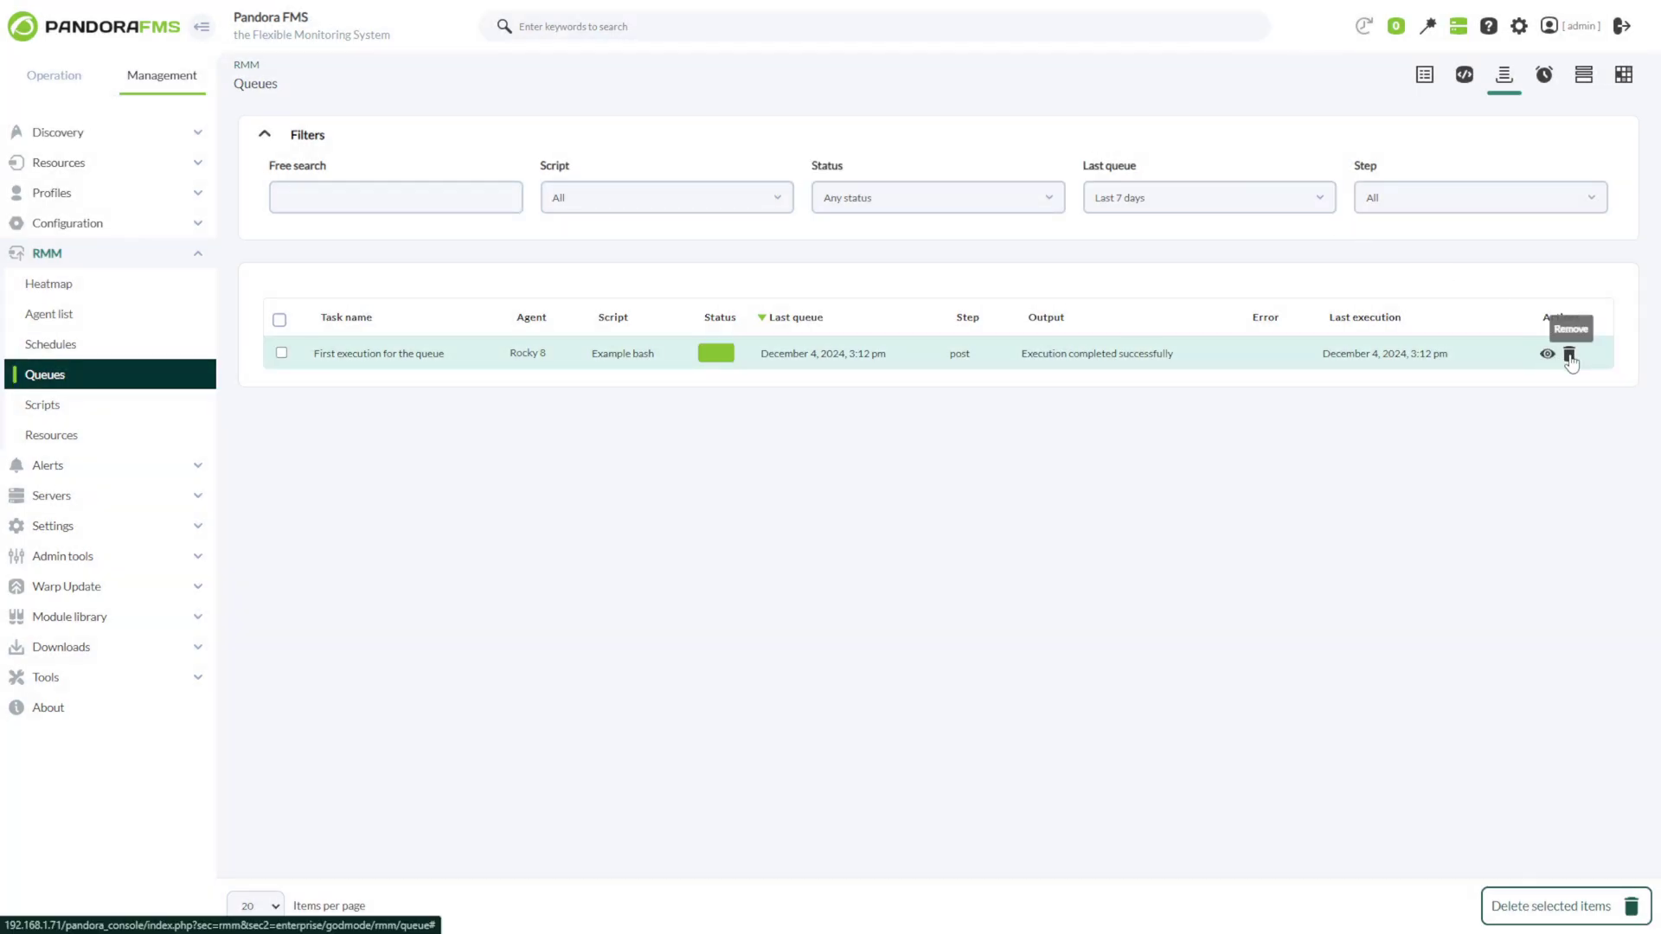
Open the Example bash script from the RMM scripts and look over its OS and OS version settings
{"action": "left_click", "coordinate": [1465, 78]}
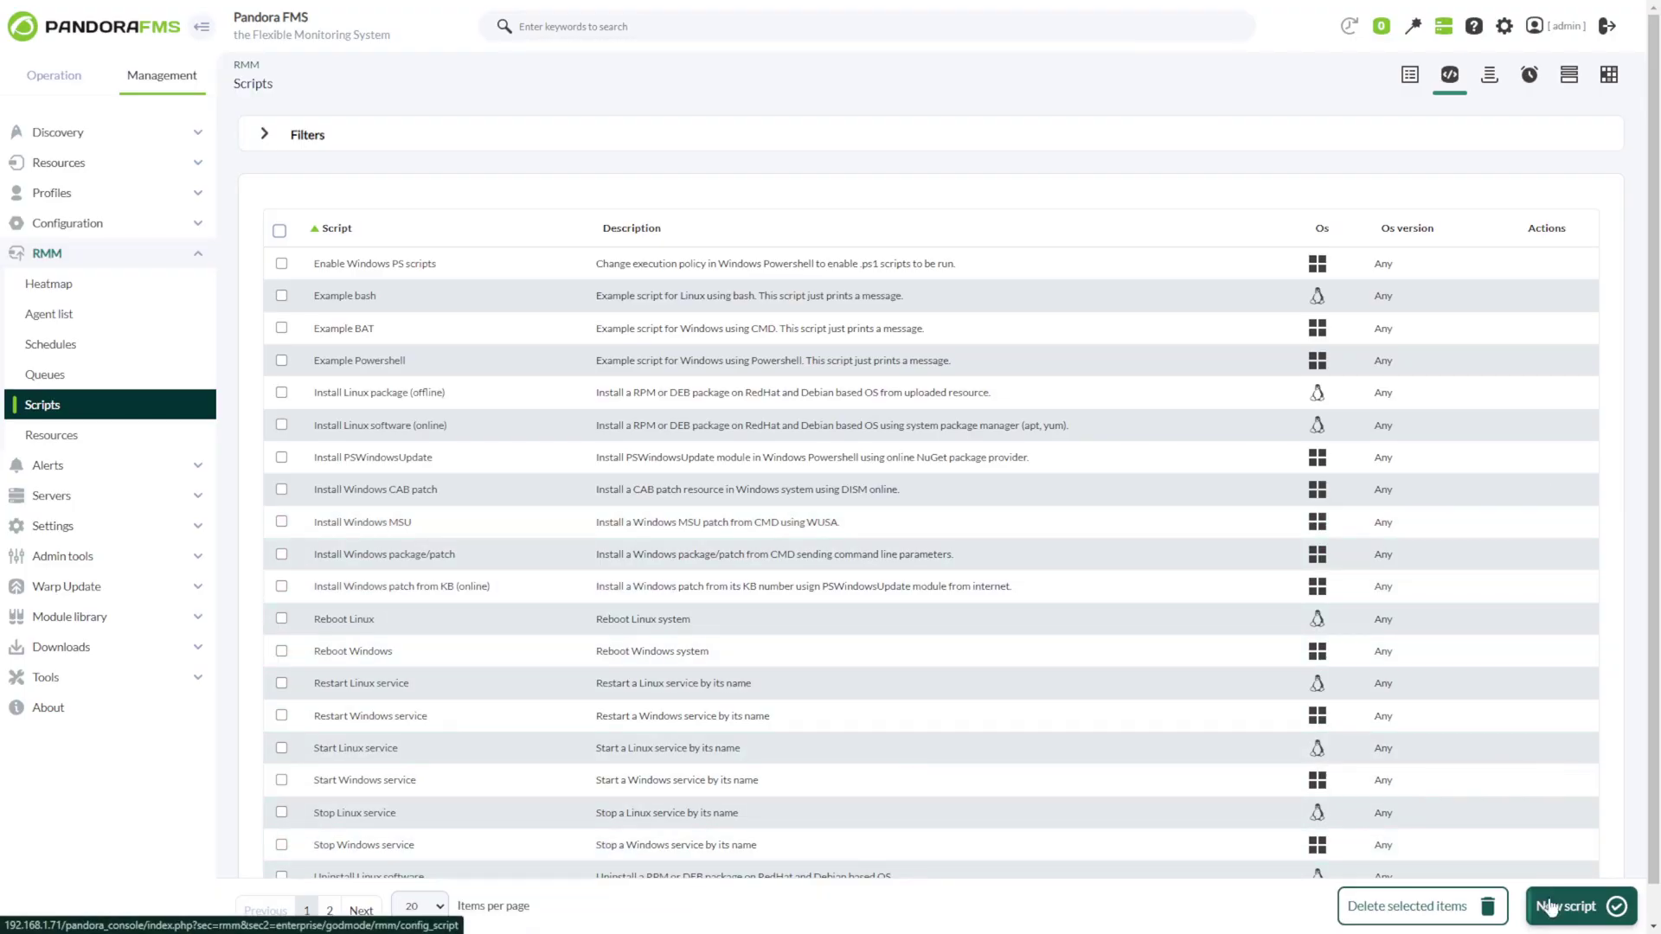
{"action": "left_click", "coordinate": [368, 299]}
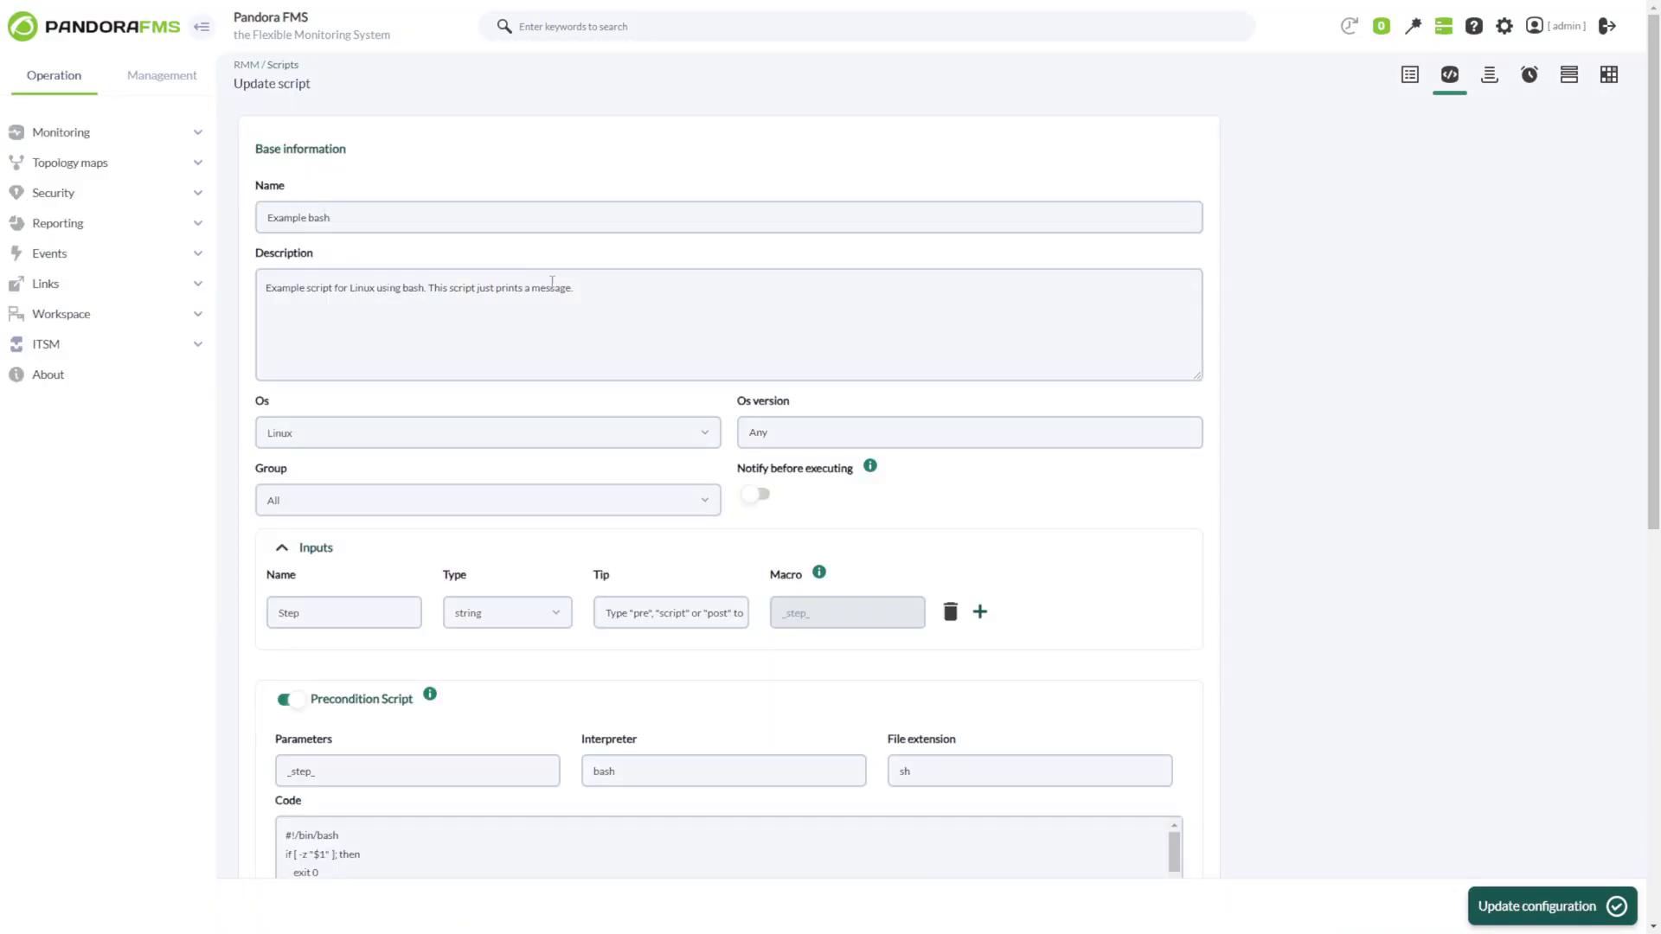
{"action": "left_click", "coordinate": [321, 438]}
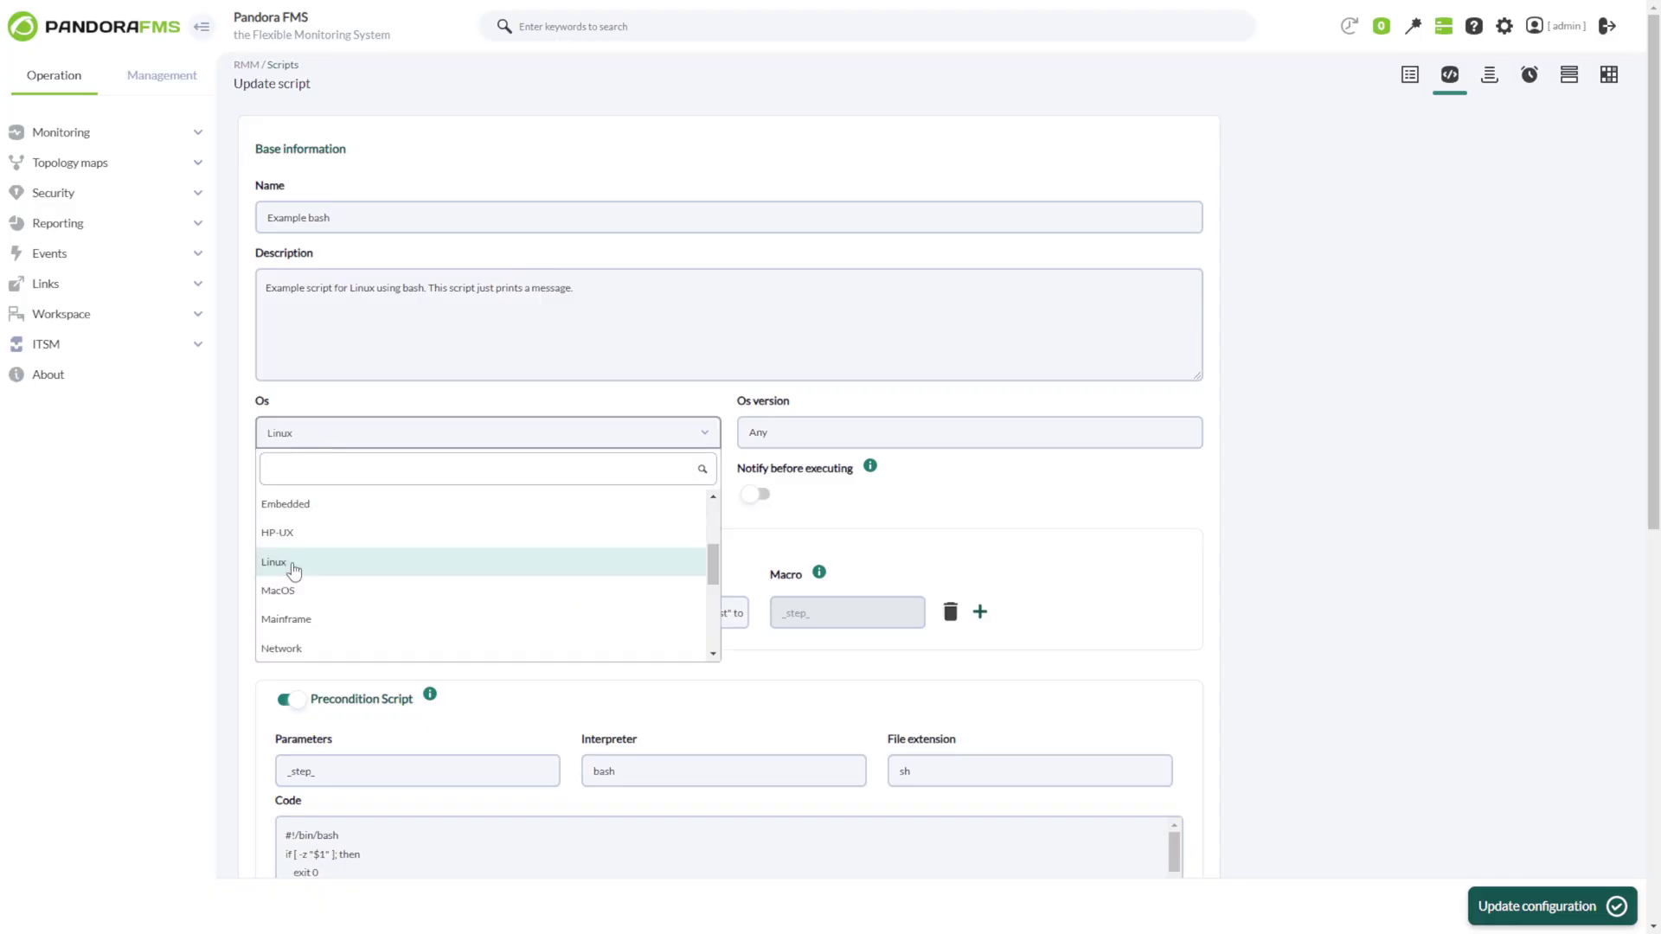
{"action": "left_click", "coordinate": [791, 431]}
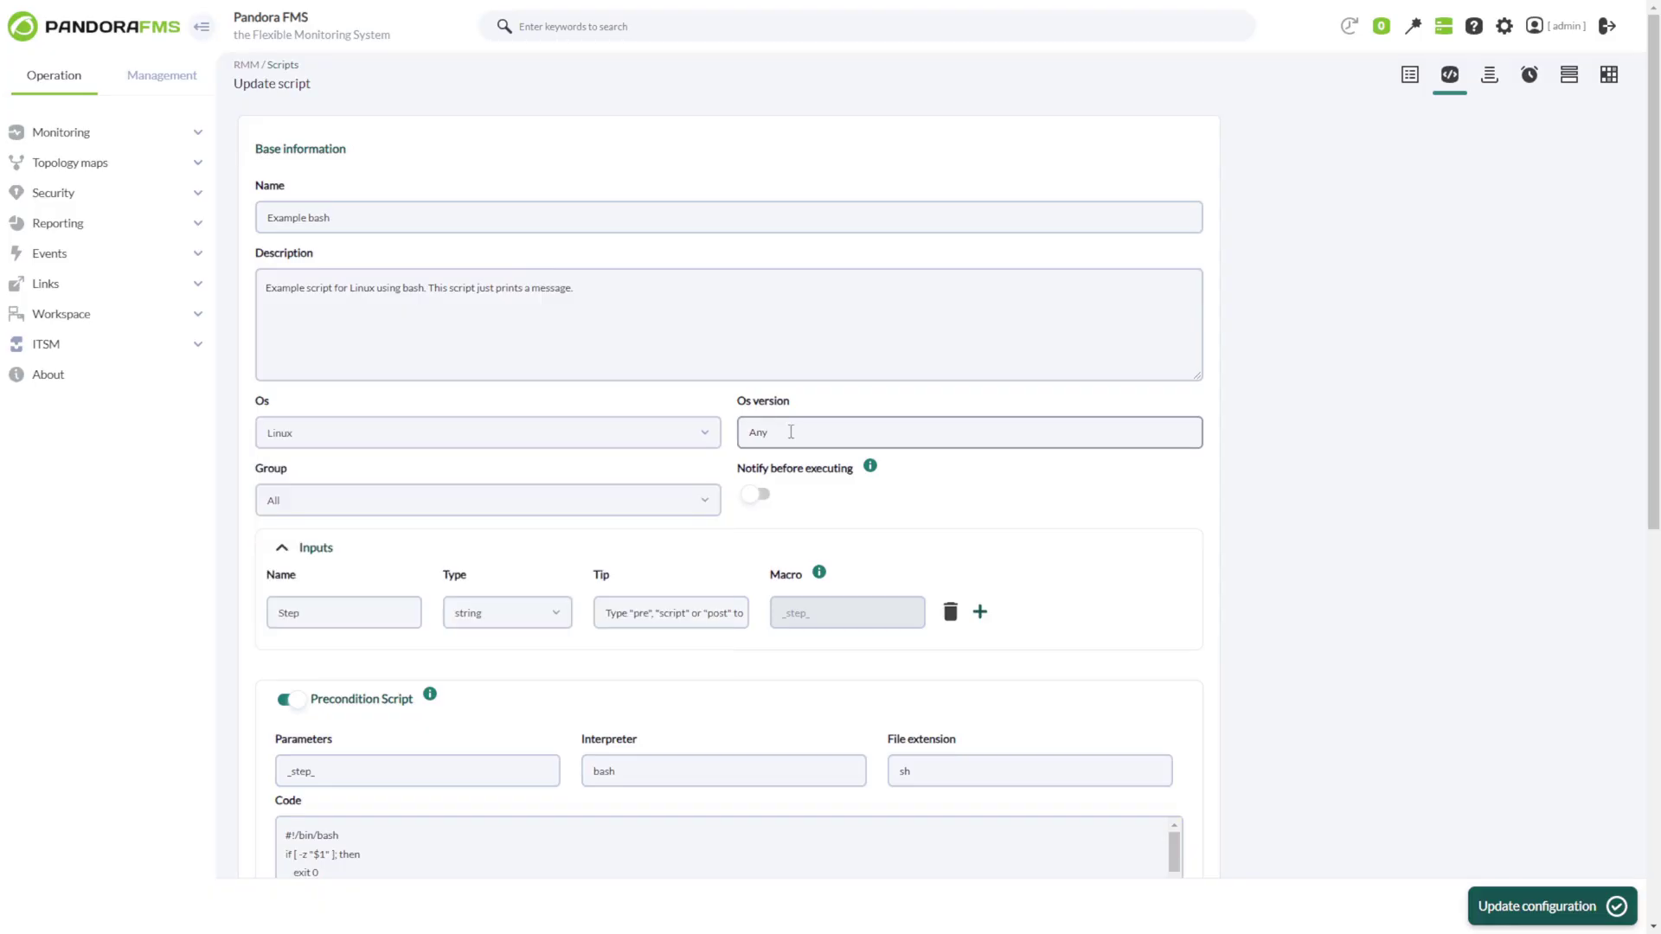
Look over the script's group options and read the help for notifying before execution
{"action": "left_click", "coordinate": [277, 474]}
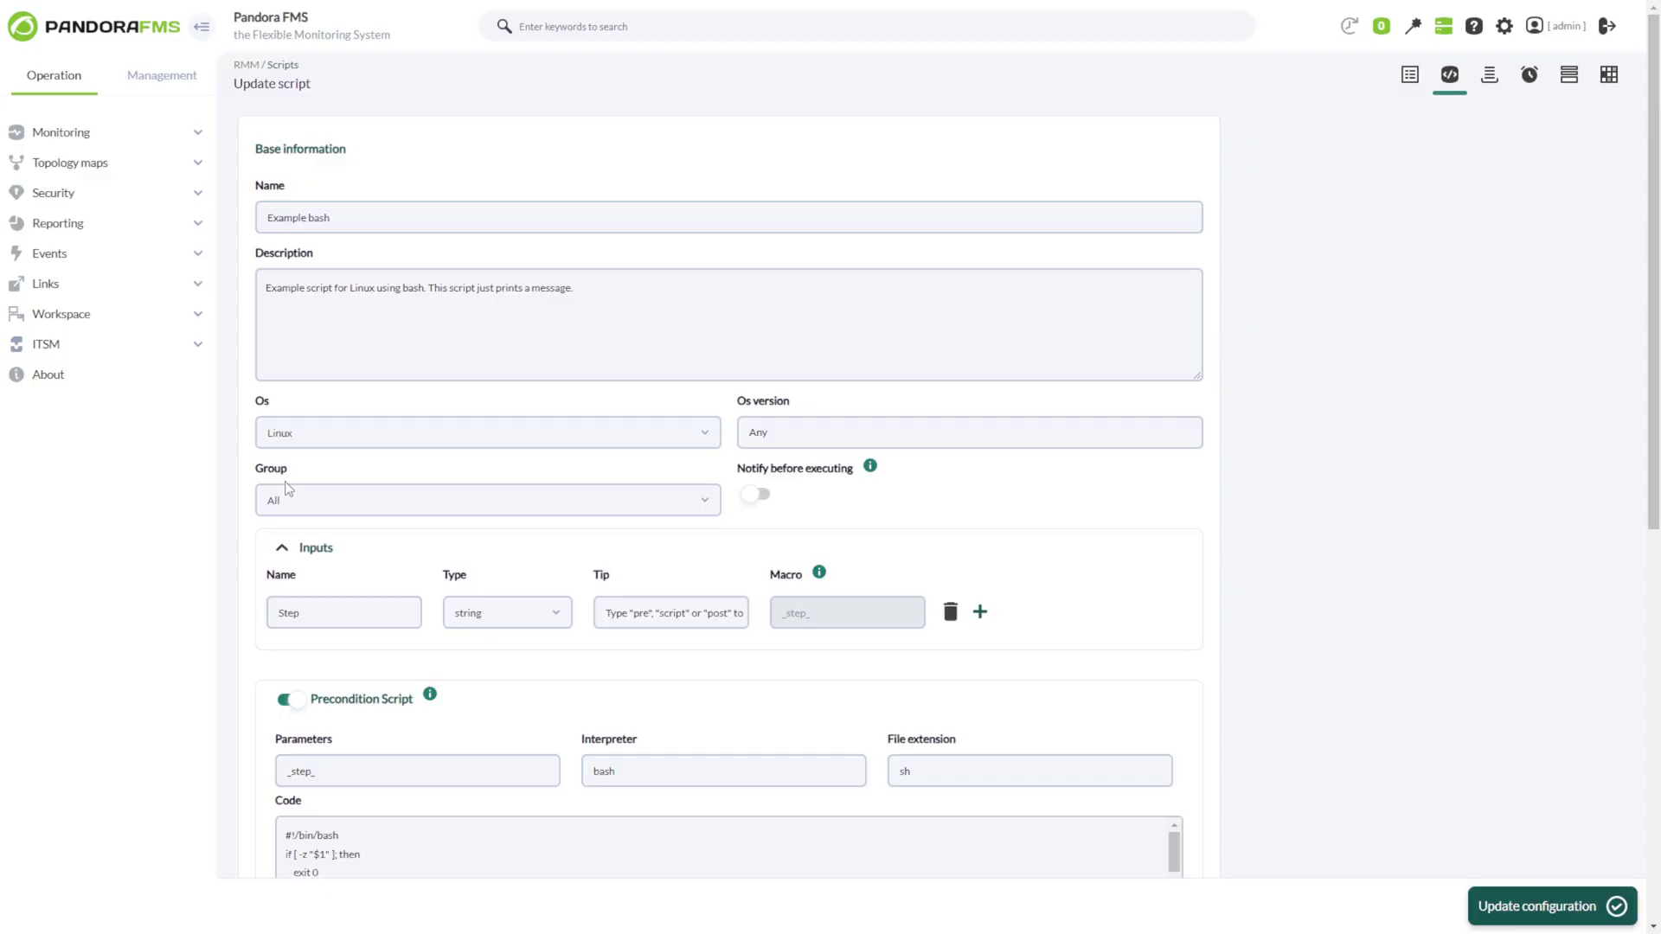
{"action": "left_click", "coordinate": [596, 505]}
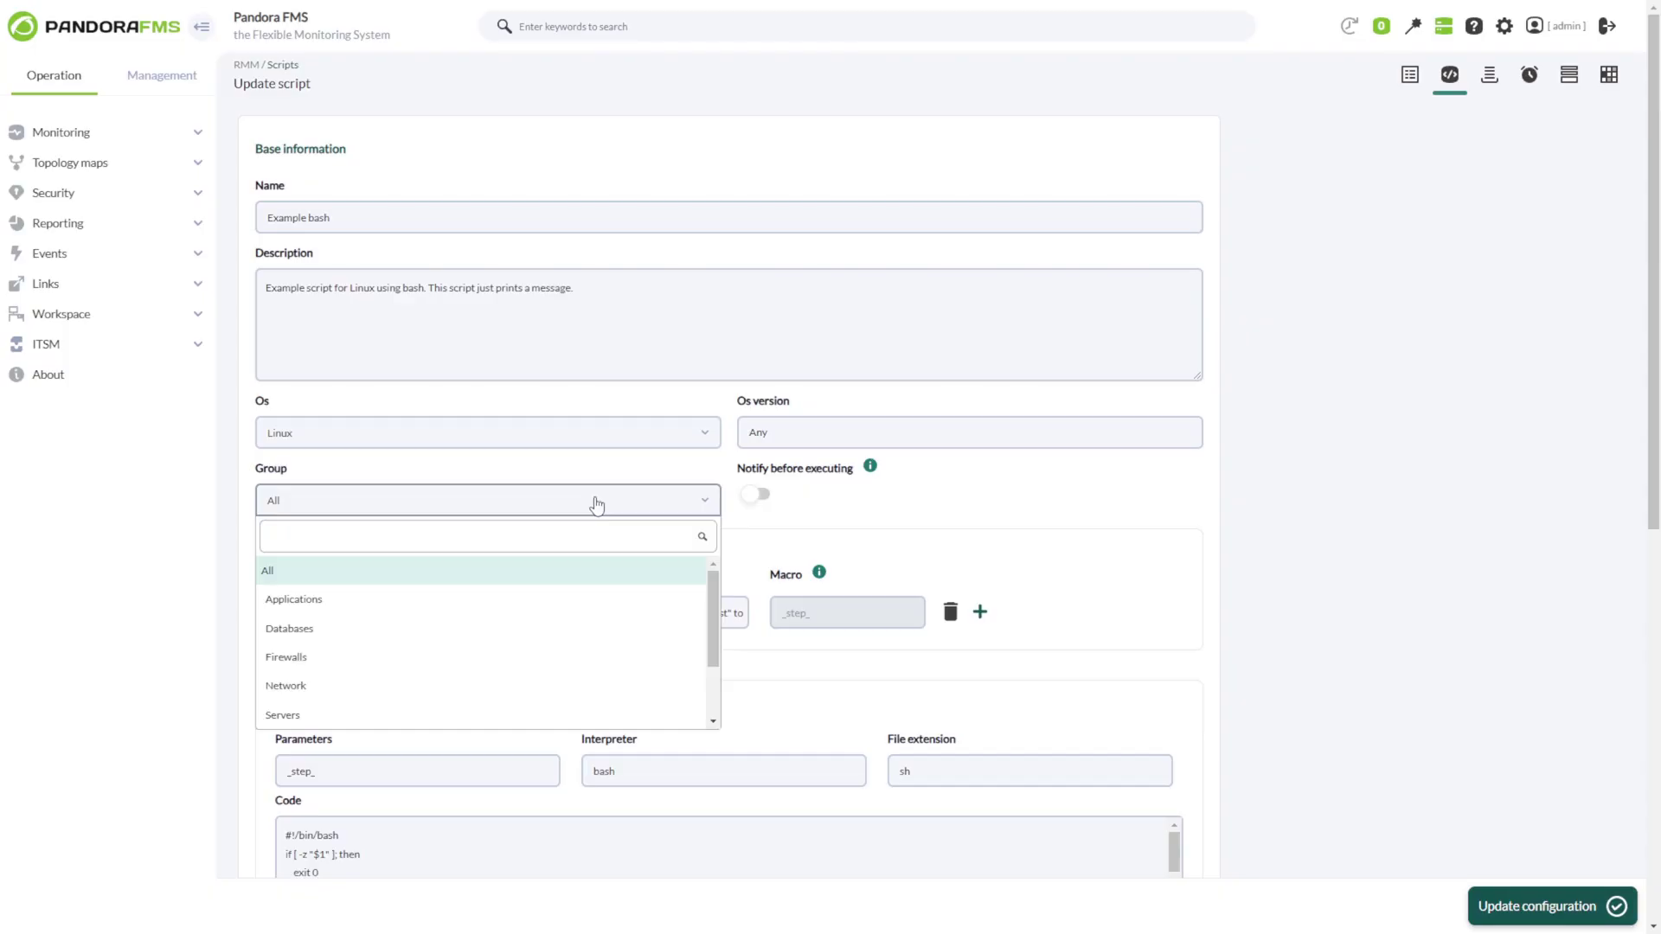
{"action": "left_click", "coordinate": [844, 499]}
{"action": "left_click", "coordinate": [870, 467]}
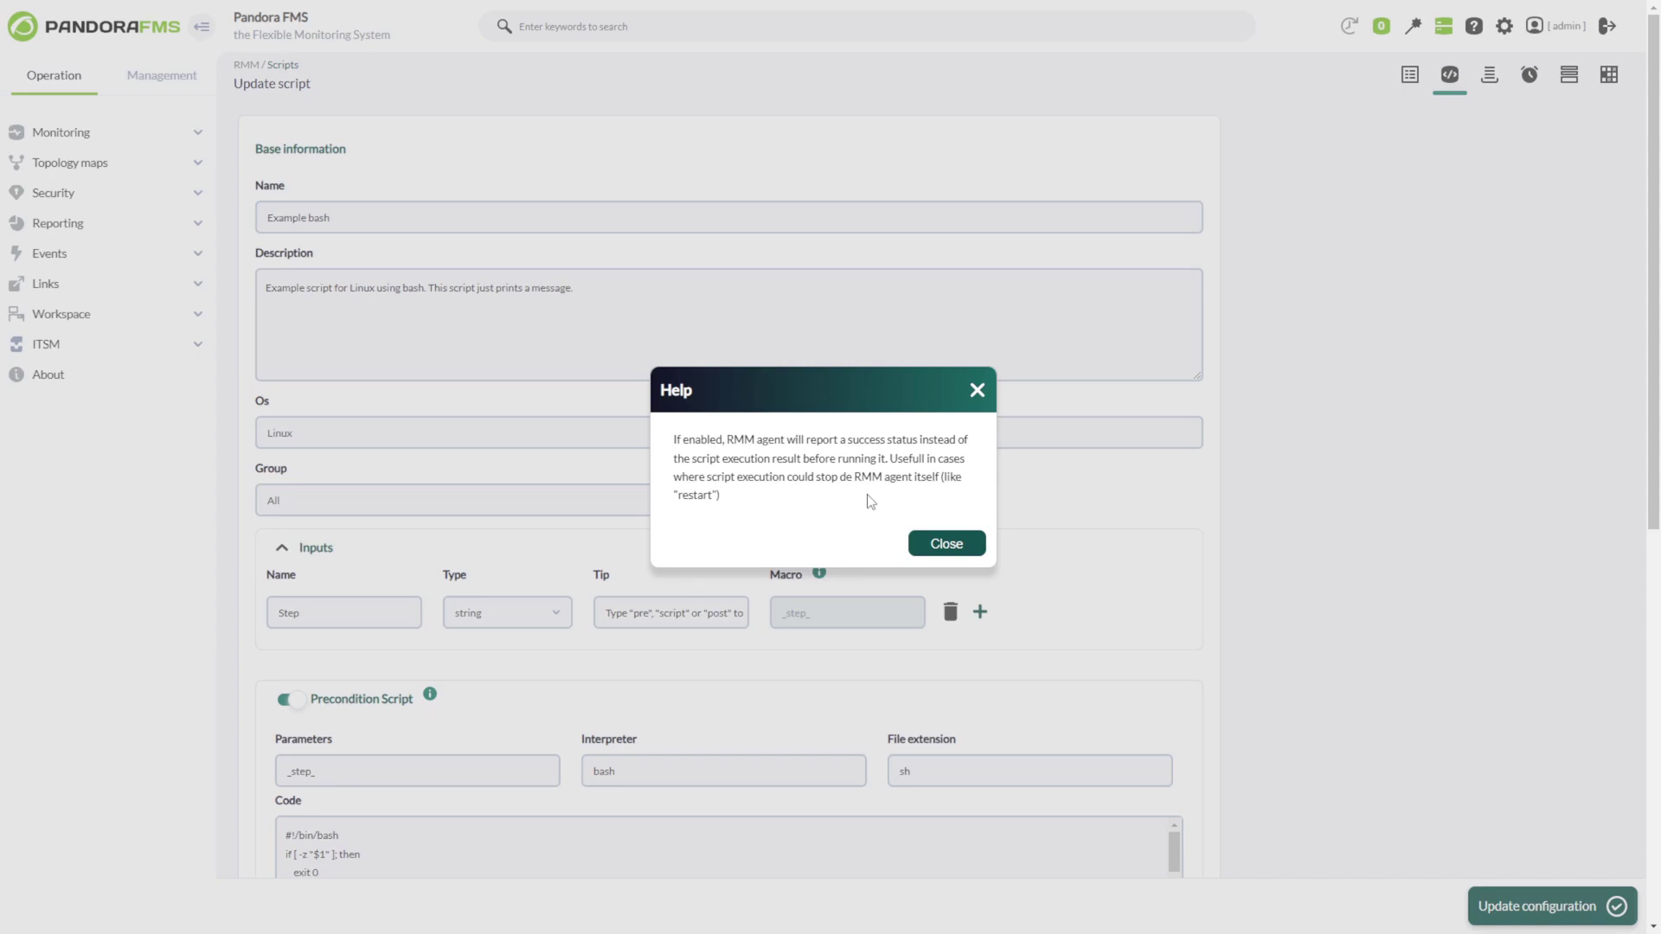
{"action": "left_click", "coordinate": [923, 542]}
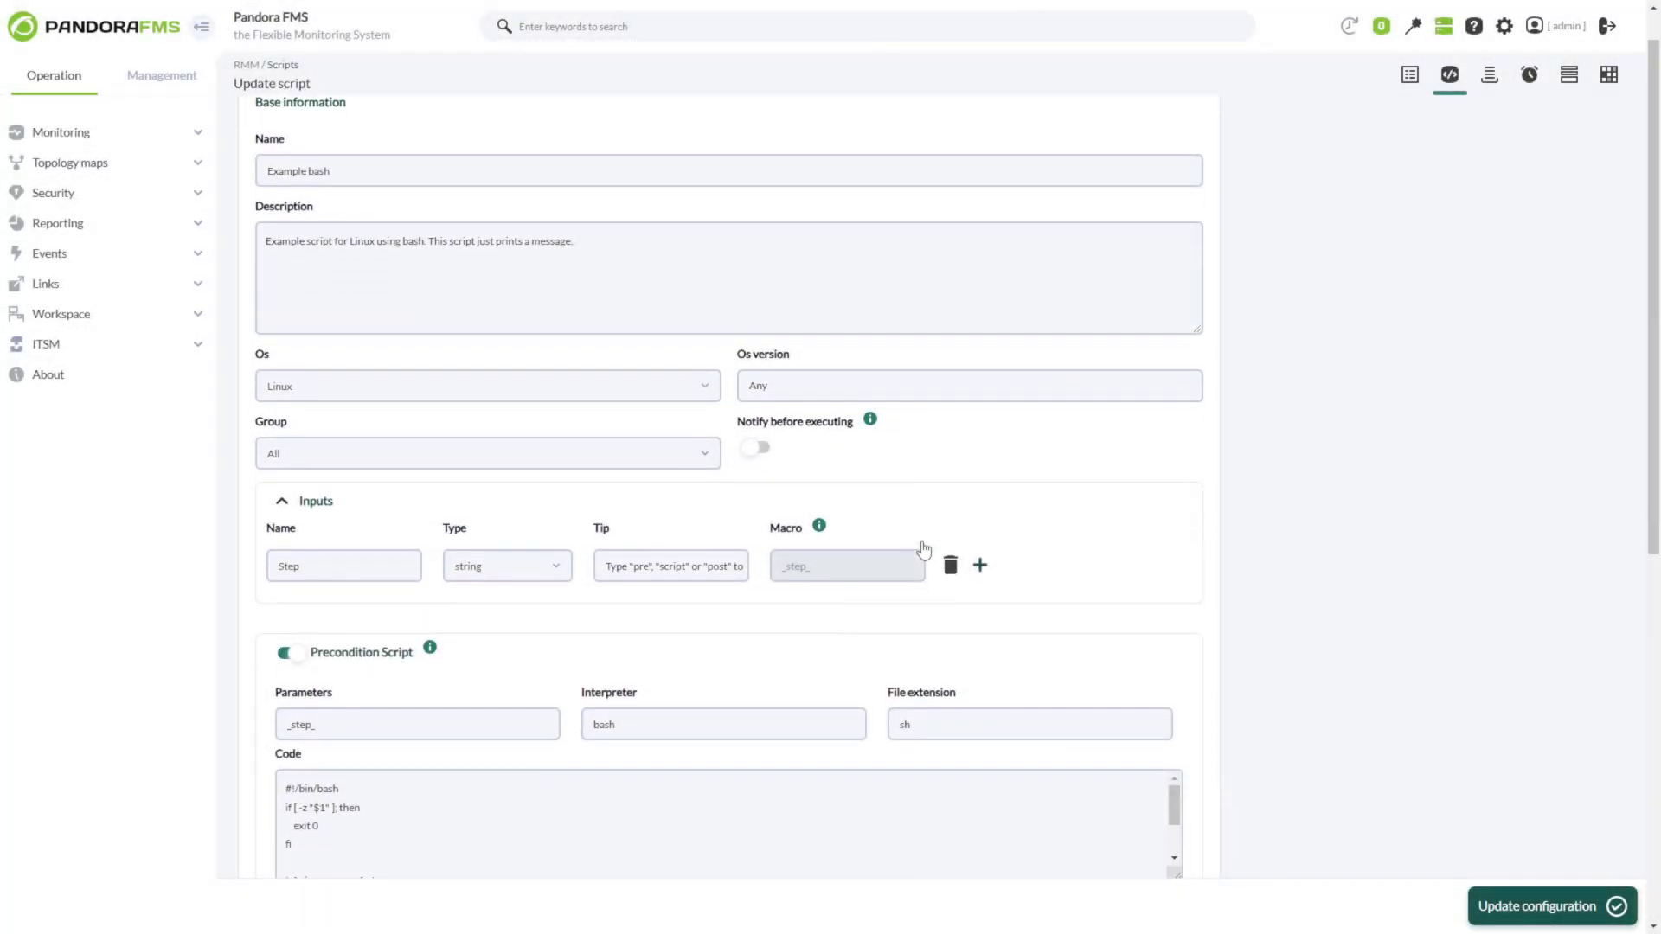
Add a second input to the Example bash script and set its type to resource
{"action": "scroll", "coordinate": [917, 545], "scroll_direction": "down", "scroll_amount": 3}
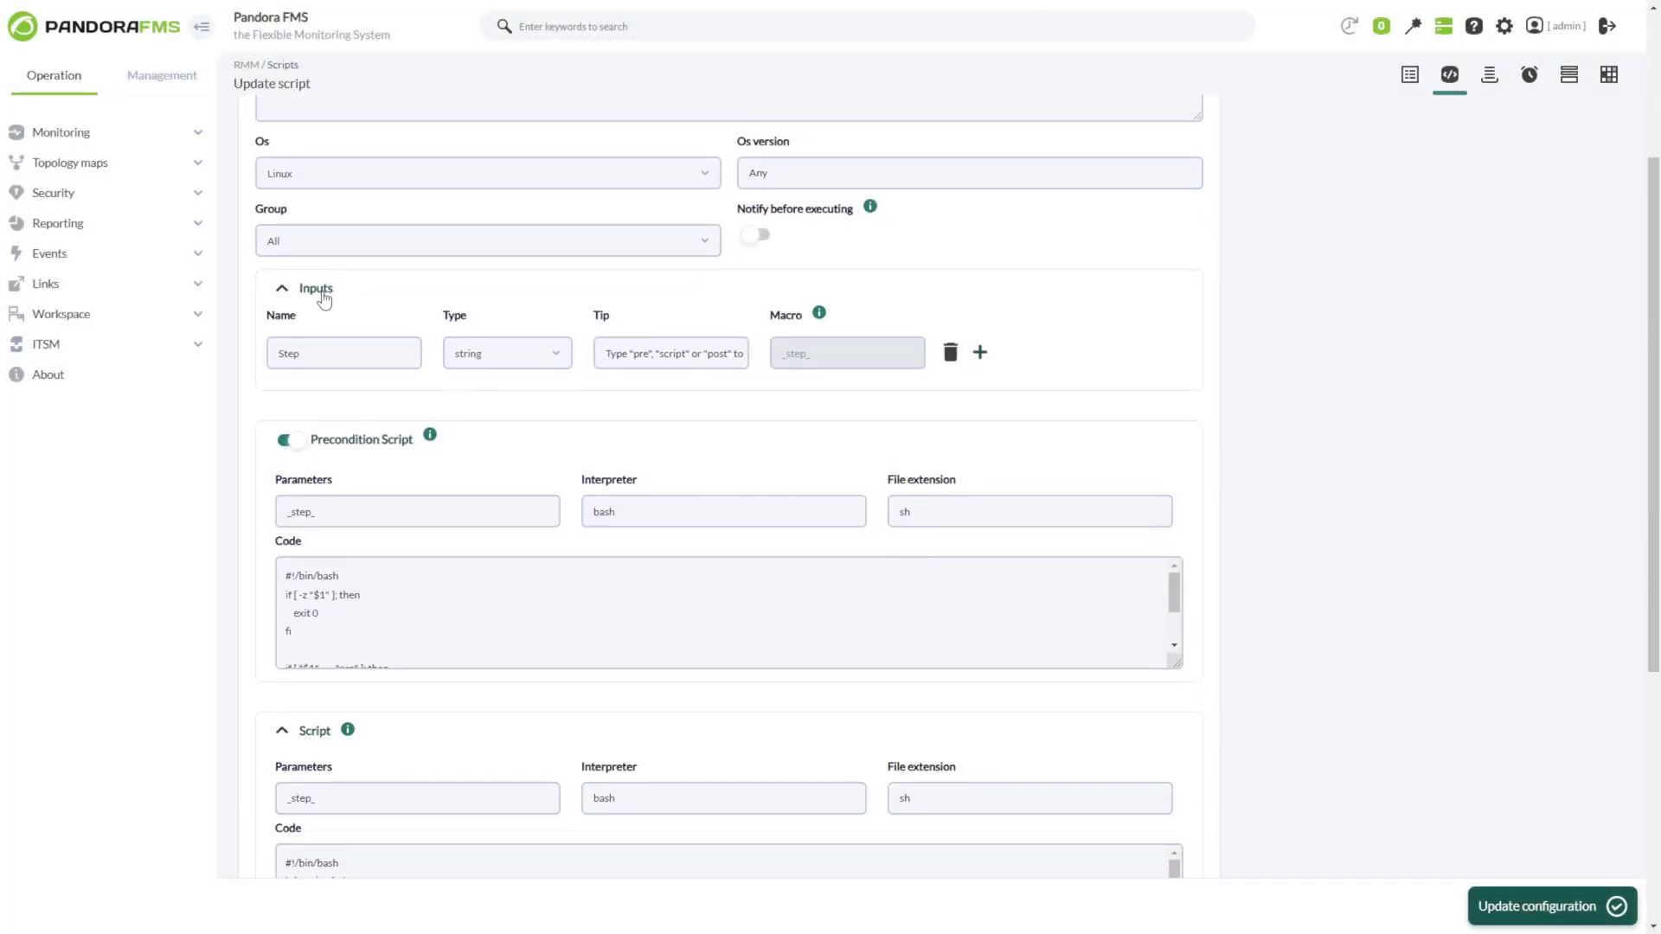
{"action": "left_click", "coordinate": [353, 344]}
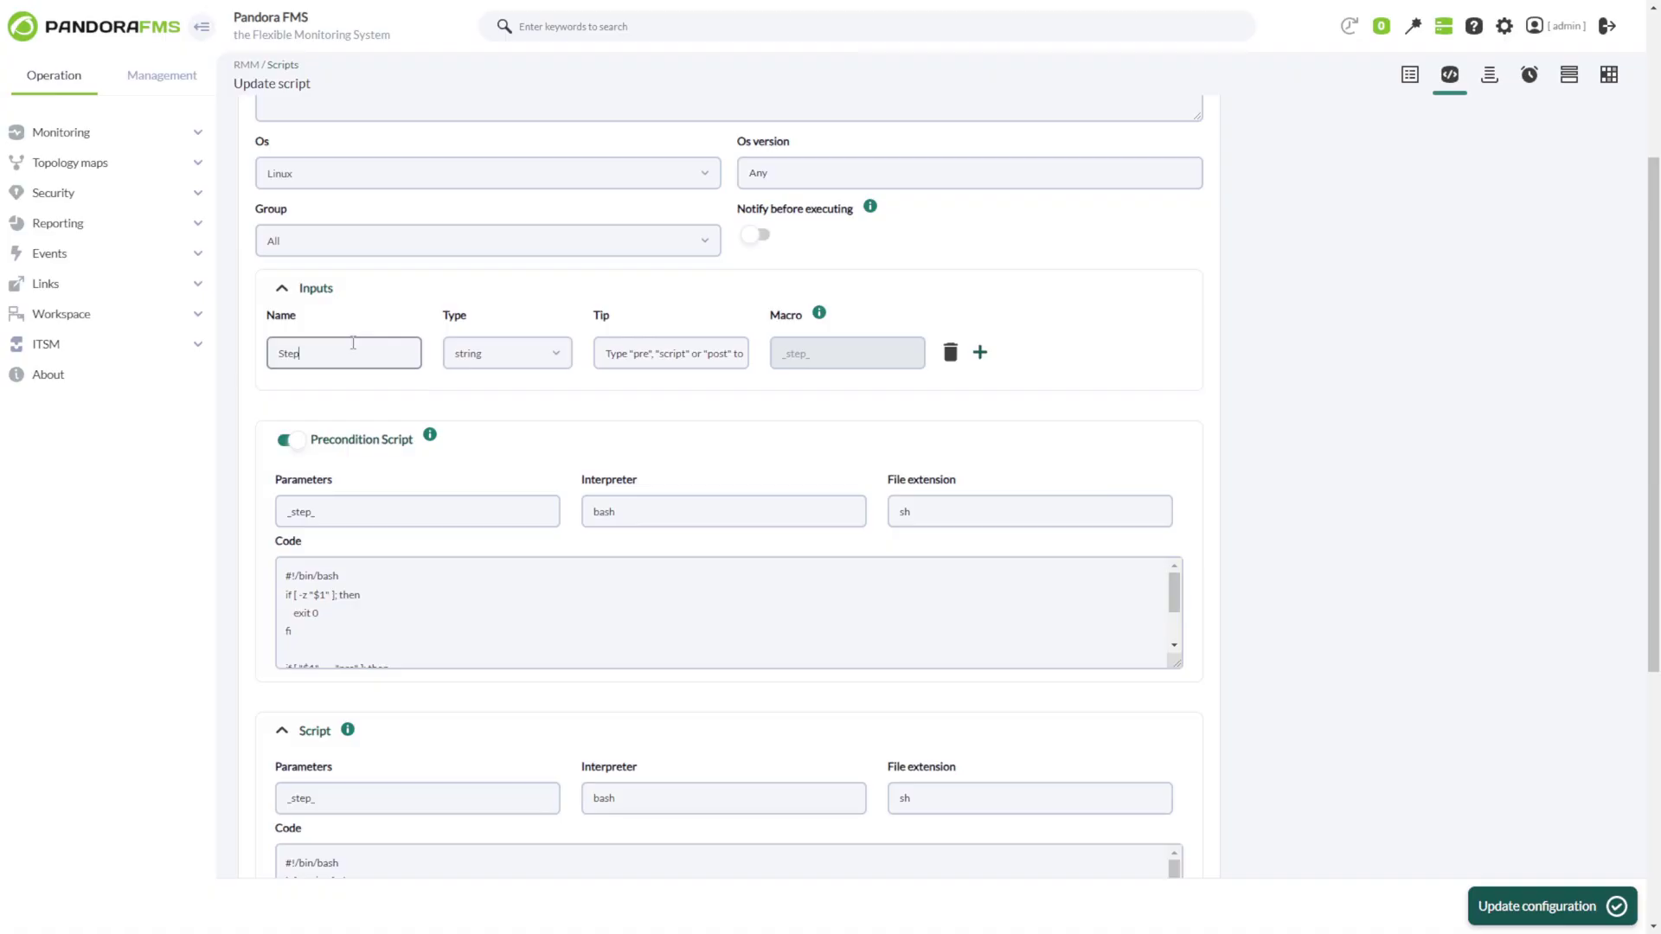
{"action": "left_click", "coordinate": [979, 353]}
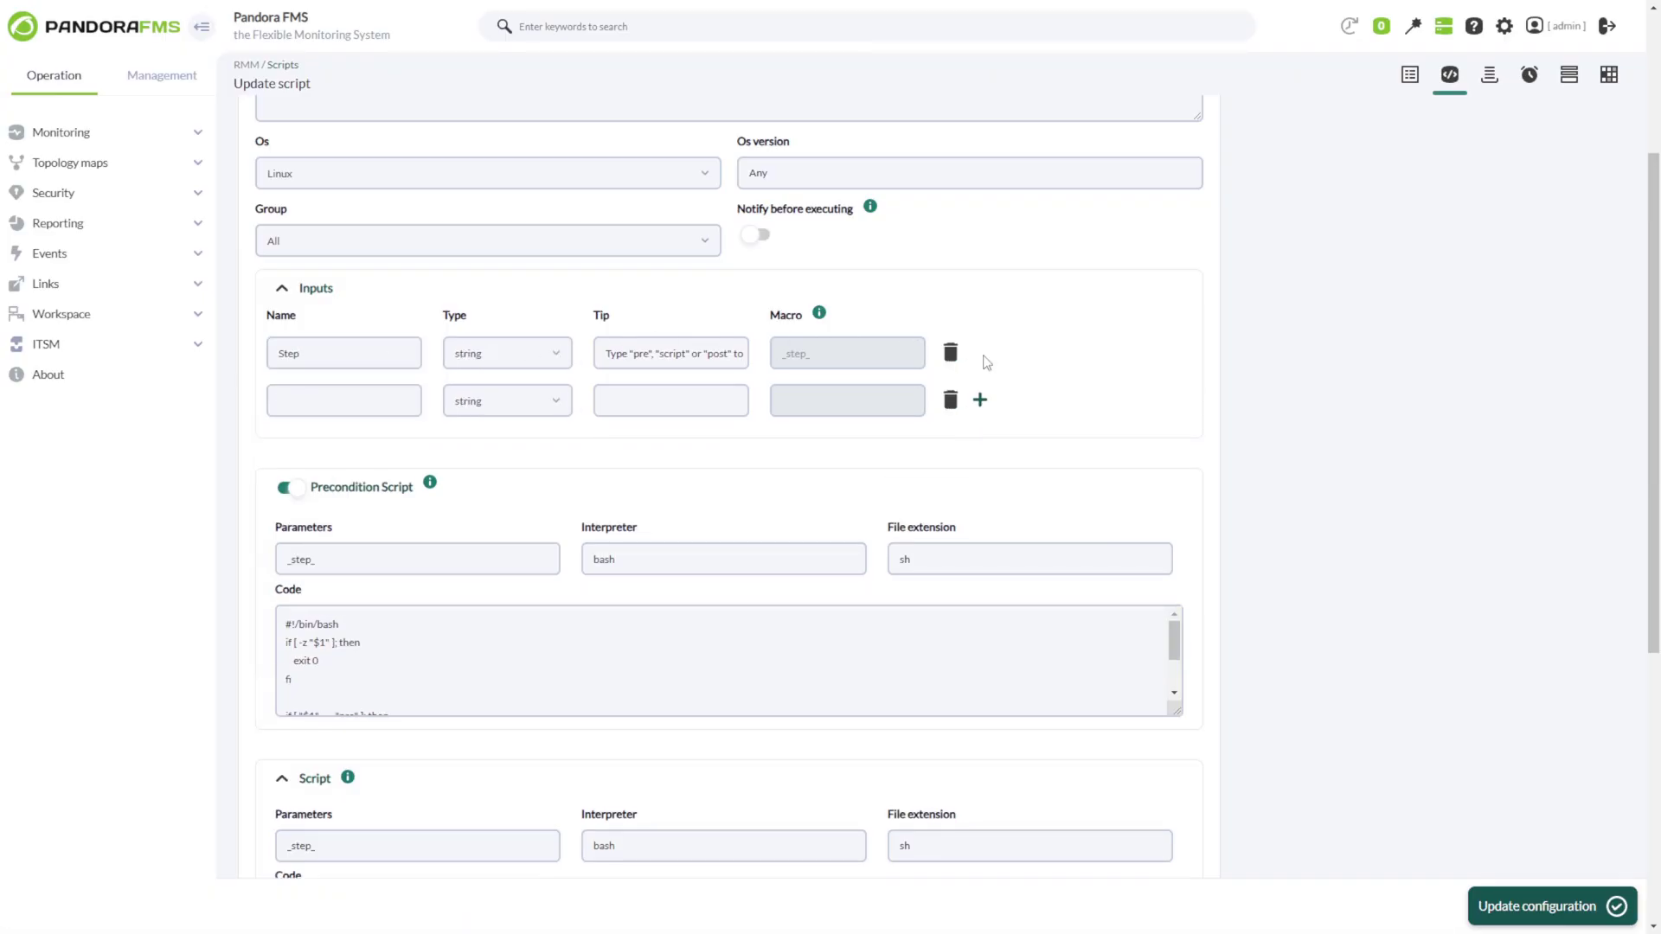
{"action": "left_click", "coordinate": [344, 403]}
{"action": "left_click", "coordinate": [467, 401]}
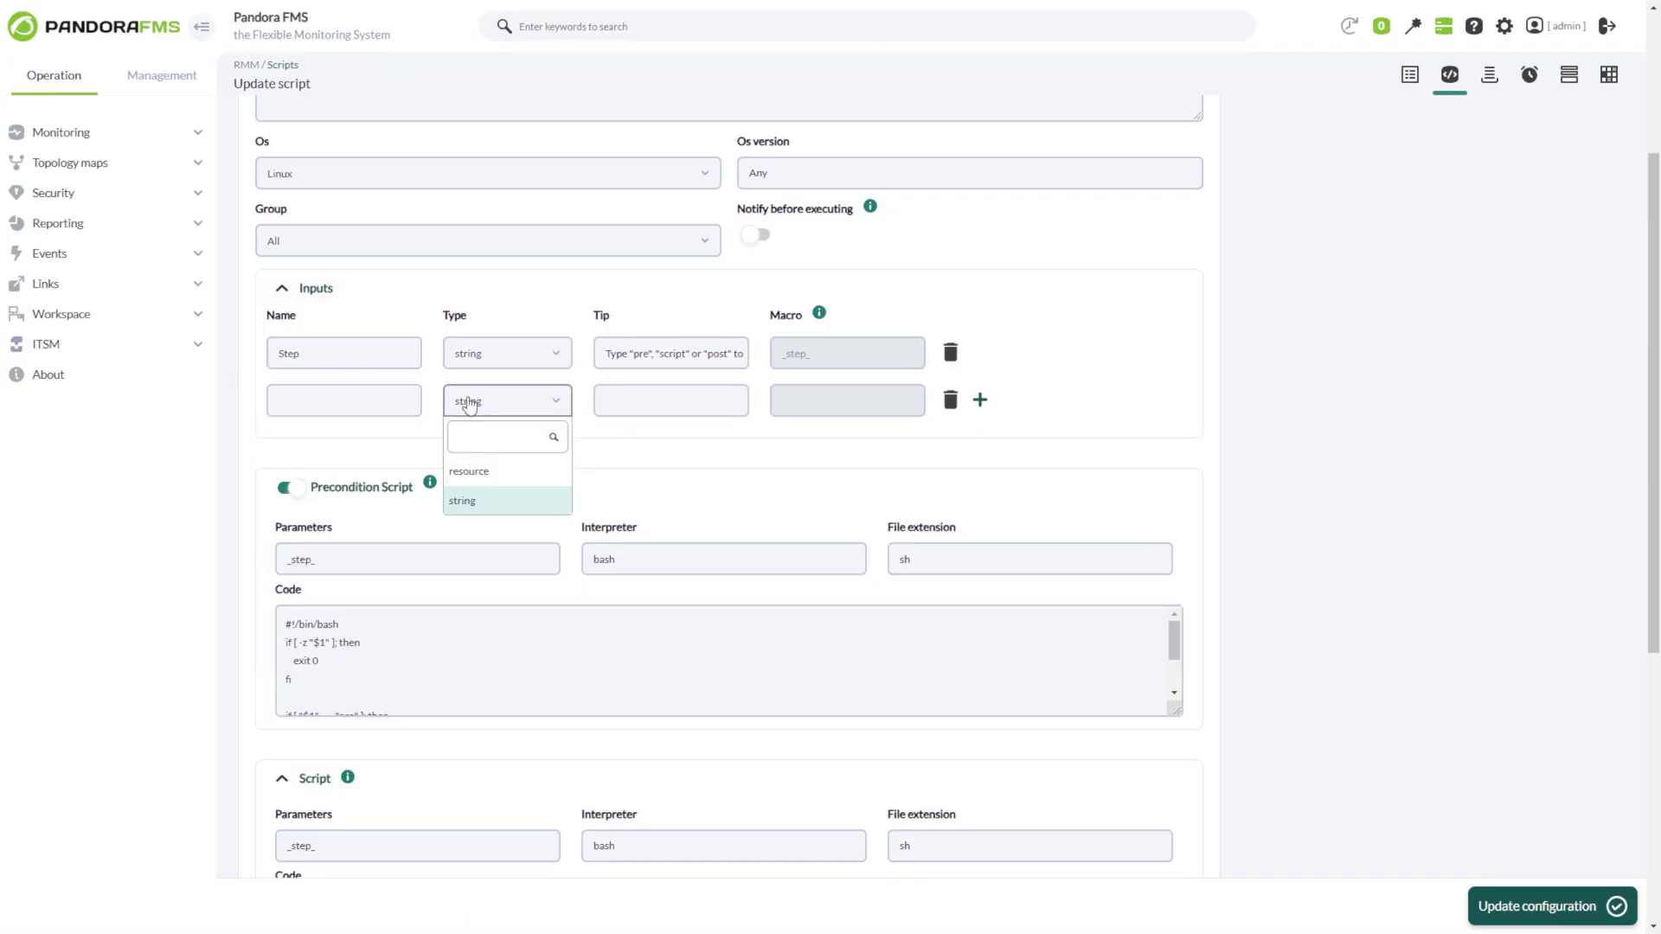
{"action": "left_click", "coordinate": [478, 472]}
{"action": "left_click", "coordinate": [639, 398]}
{"action": "left_click_drag", "start_coordinate": [638, 353], "coordinate": [729, 381]}
{"action": "left_click", "coordinate": [730, 391]}
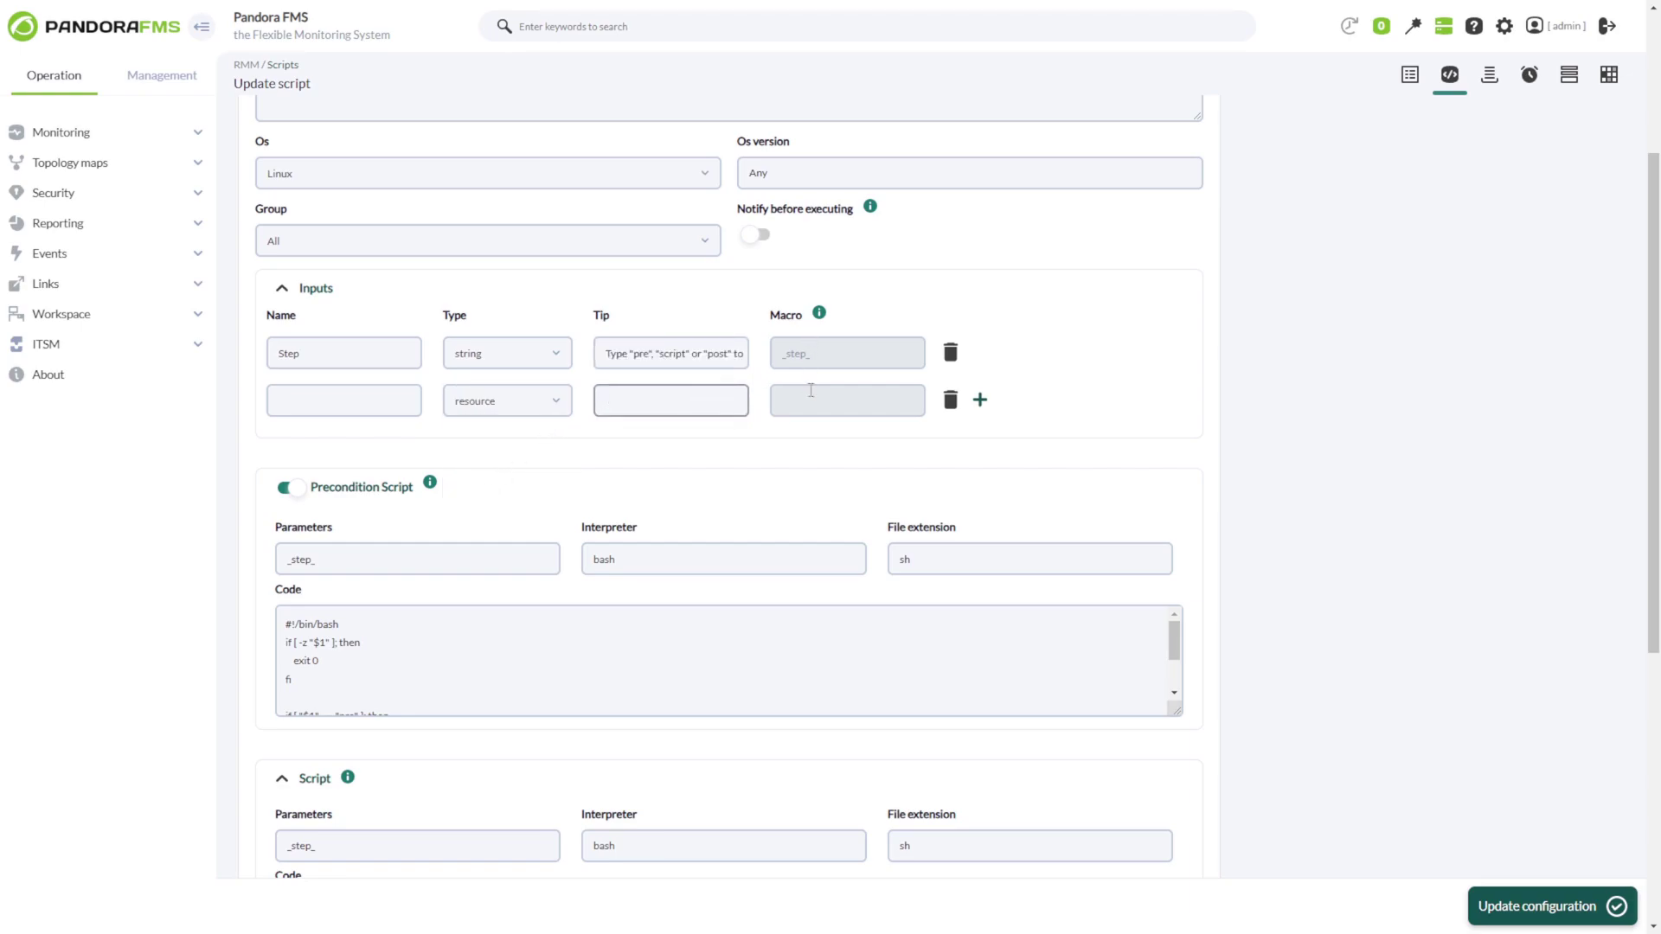
Name the new resource input Test and check the macro generated for it
{"action": "left_click", "coordinate": [360, 394]}
{"action": "type", "text": "Test"}
{"action": "double_click", "coordinate": [852, 405]}
{"action": "left_click", "coordinate": [852, 406]}
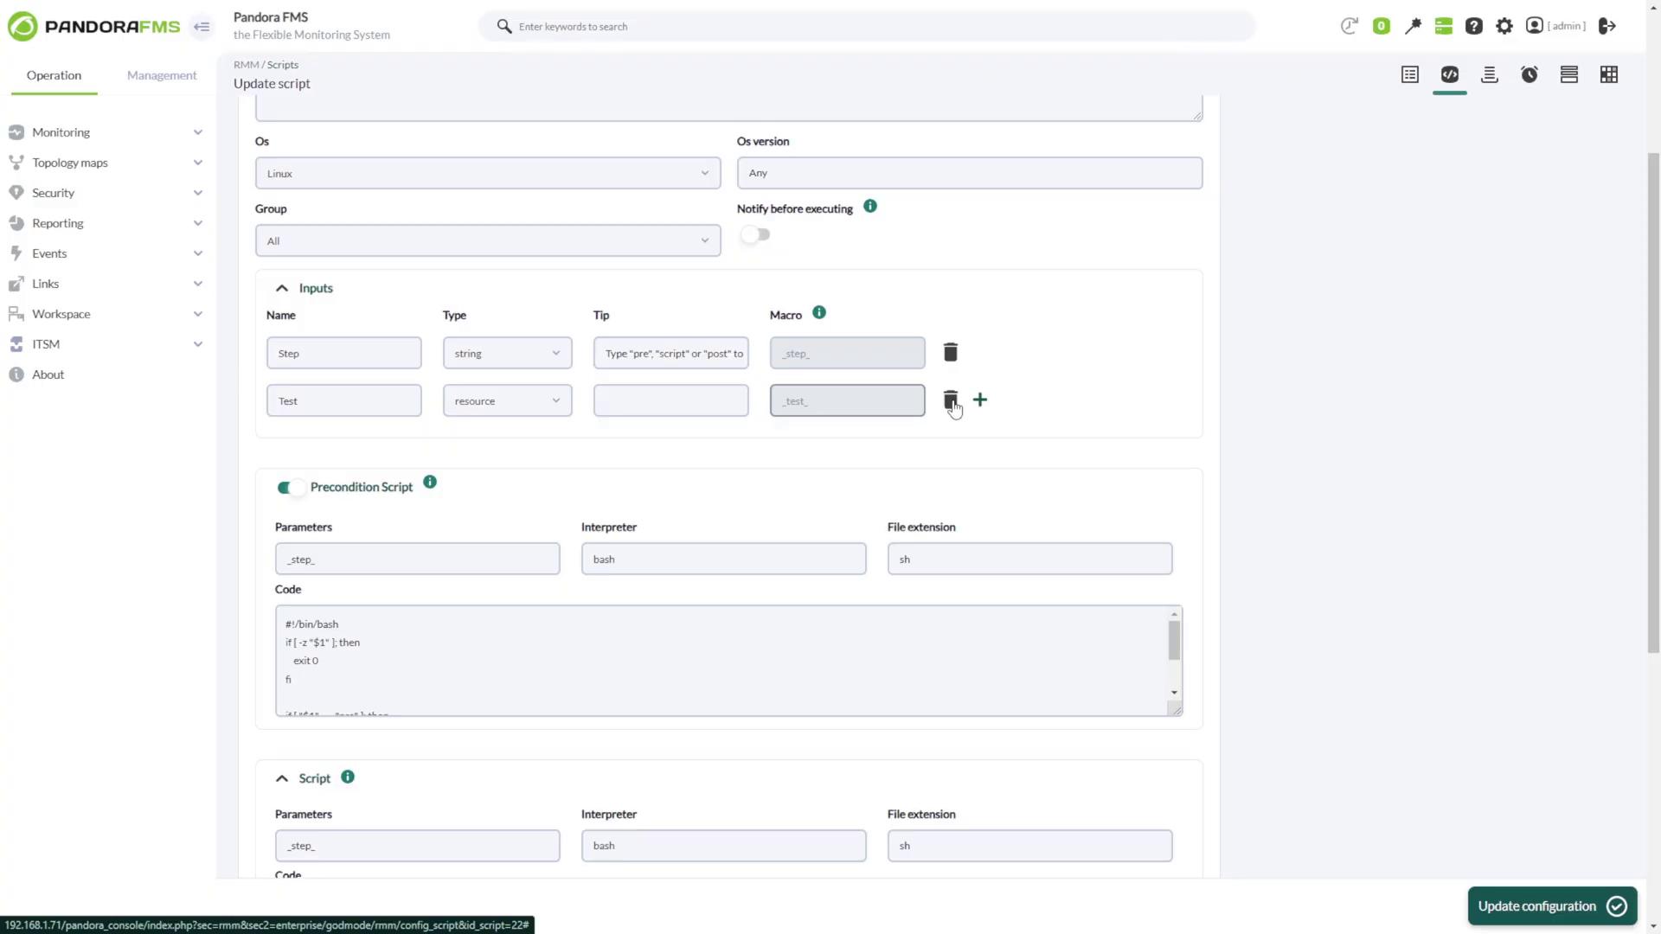
Look through the precondition, main and postcondition script sections, collapsing and expanding the main Script section
{"action": "scroll", "coordinate": [1364, 548], "scroll_direction": "down", "scroll_amount": 5}
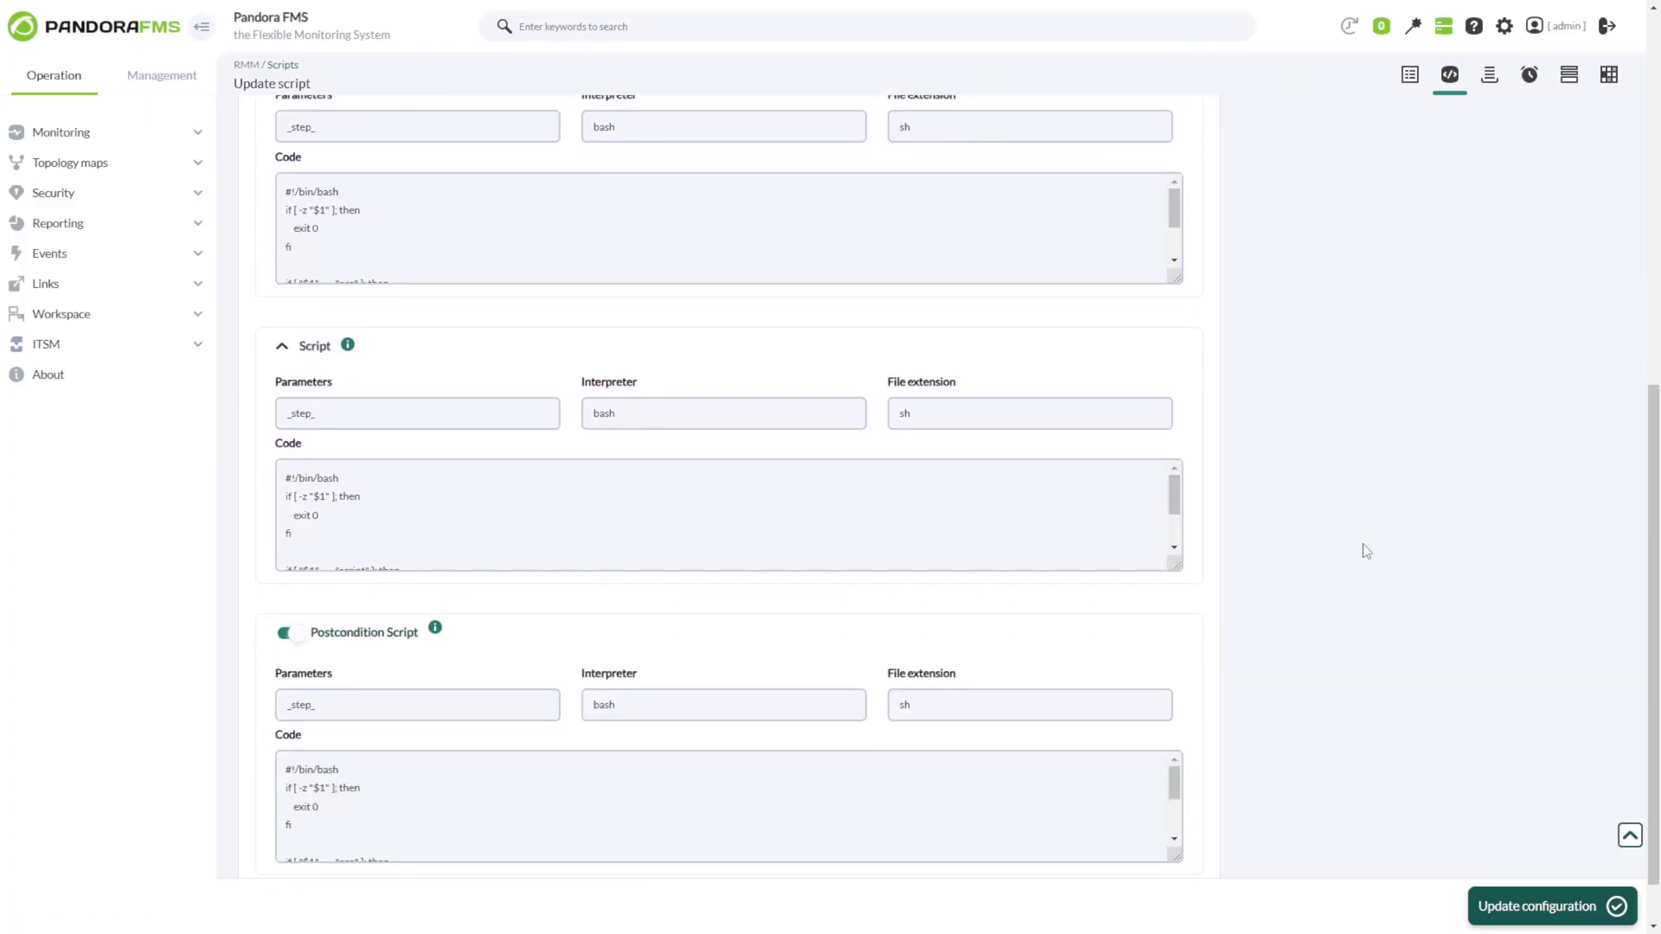
{"action": "scroll", "coordinate": [1366, 550], "scroll_direction": "down", "scroll_amount": 1}
{"action": "scroll", "coordinate": [1366, 552], "scroll_direction": "up", "scroll_amount": 2}
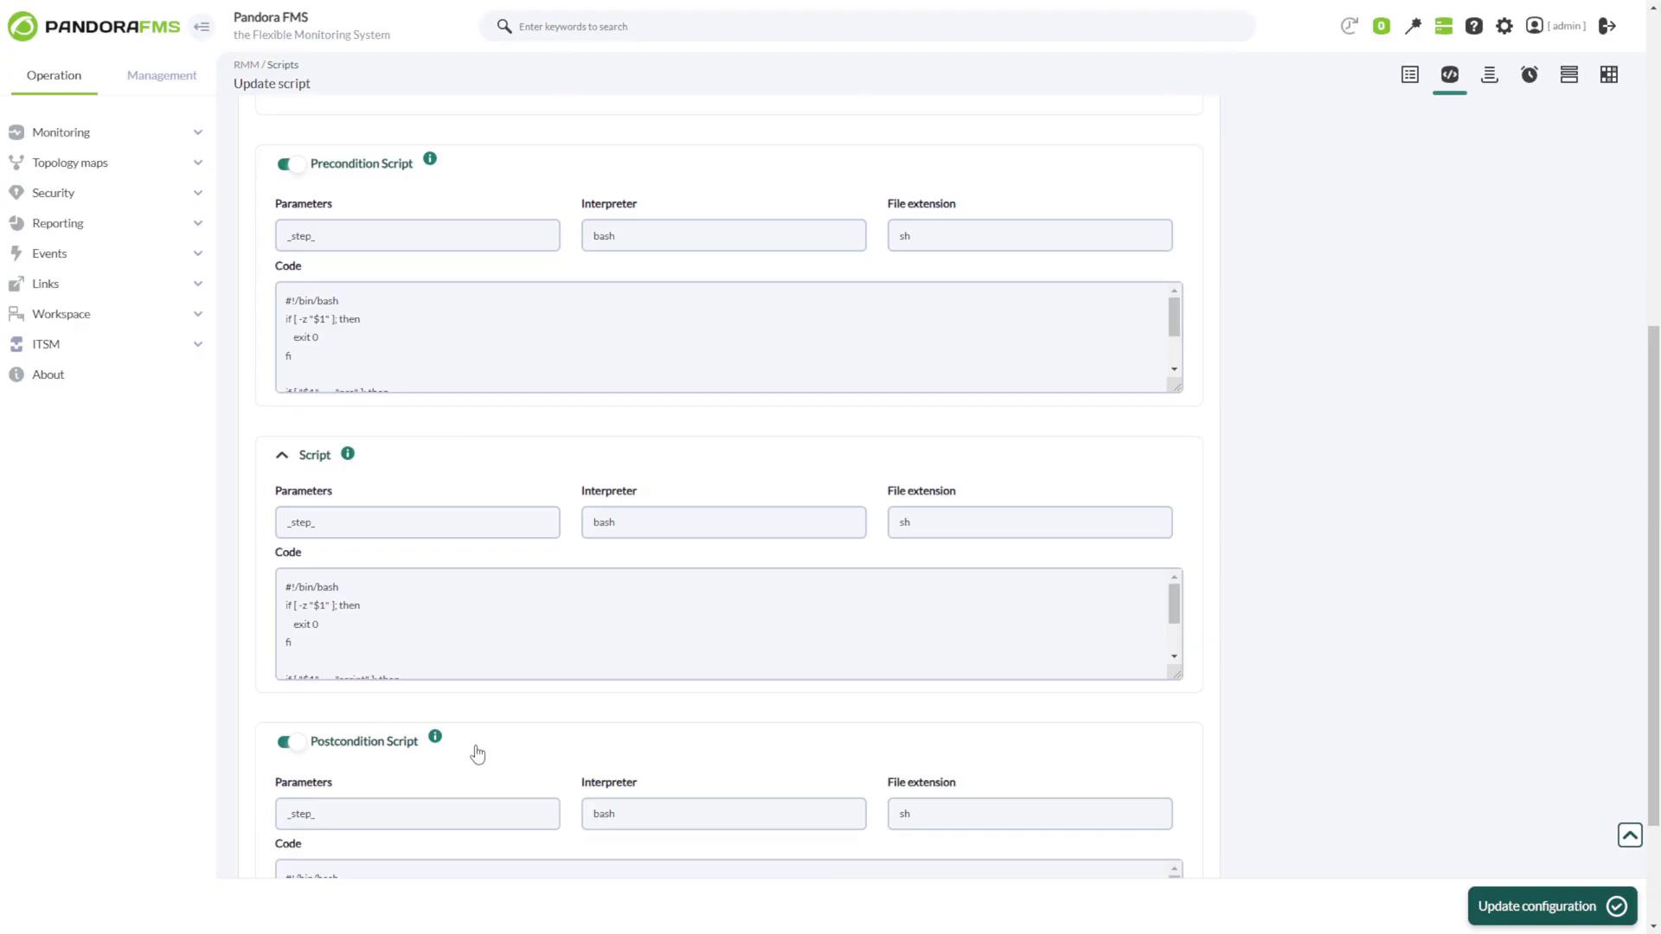
{"action": "left_click_drag", "start_coordinate": [385, 464], "coordinate": [300, 463]}
{"action": "left_click", "coordinate": [237, 534]}
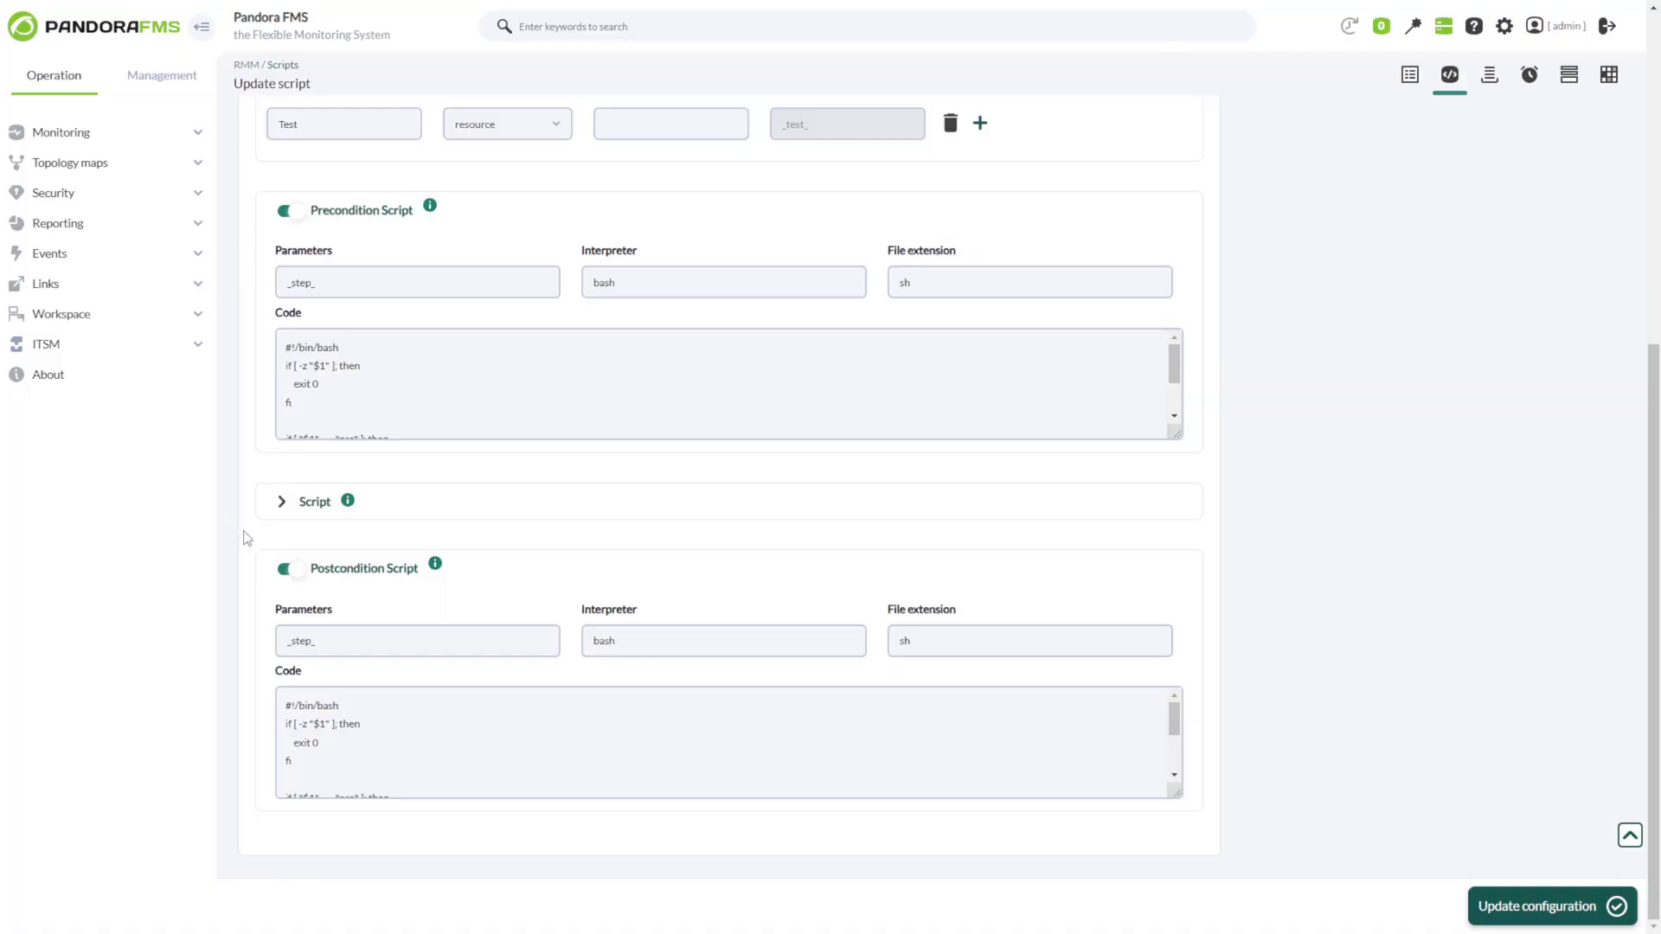
{"action": "left_click", "coordinate": [299, 517]}
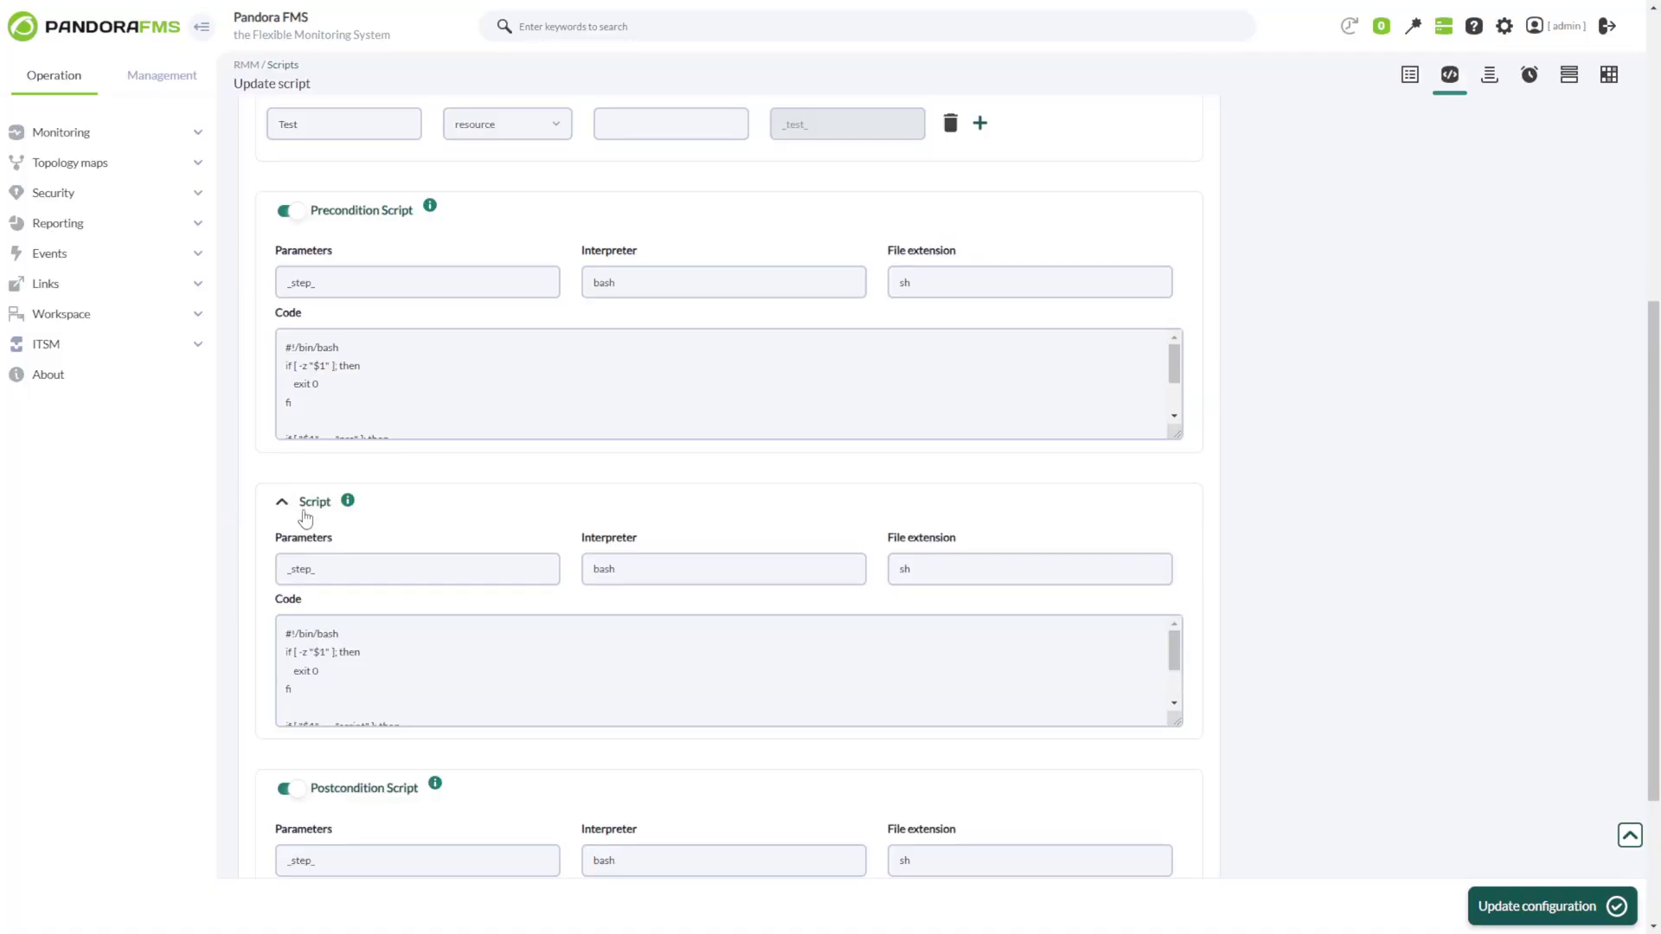
Compare the main script's parameters with the macro defined for the Step input
{"action": "scroll", "coordinate": [302, 513], "scroll_direction": "down", "scroll_amount": 1}
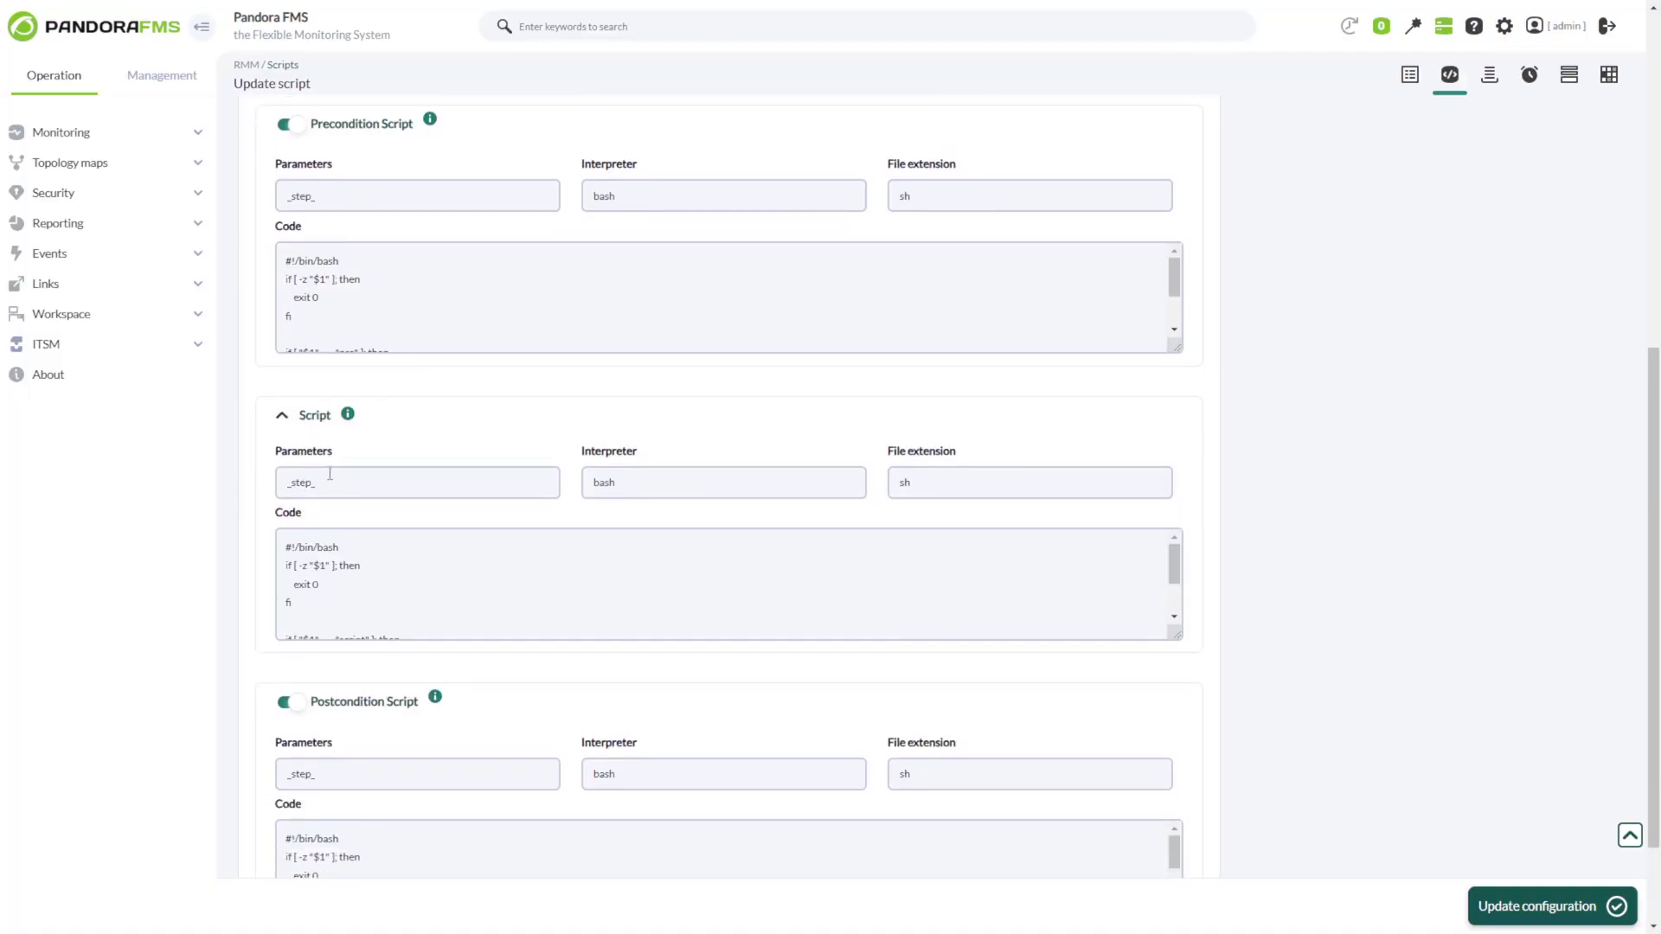
{"action": "left_click_drag", "start_coordinate": [276, 452], "coordinate": [341, 461]}
{"action": "left_click", "coordinate": [431, 476]}
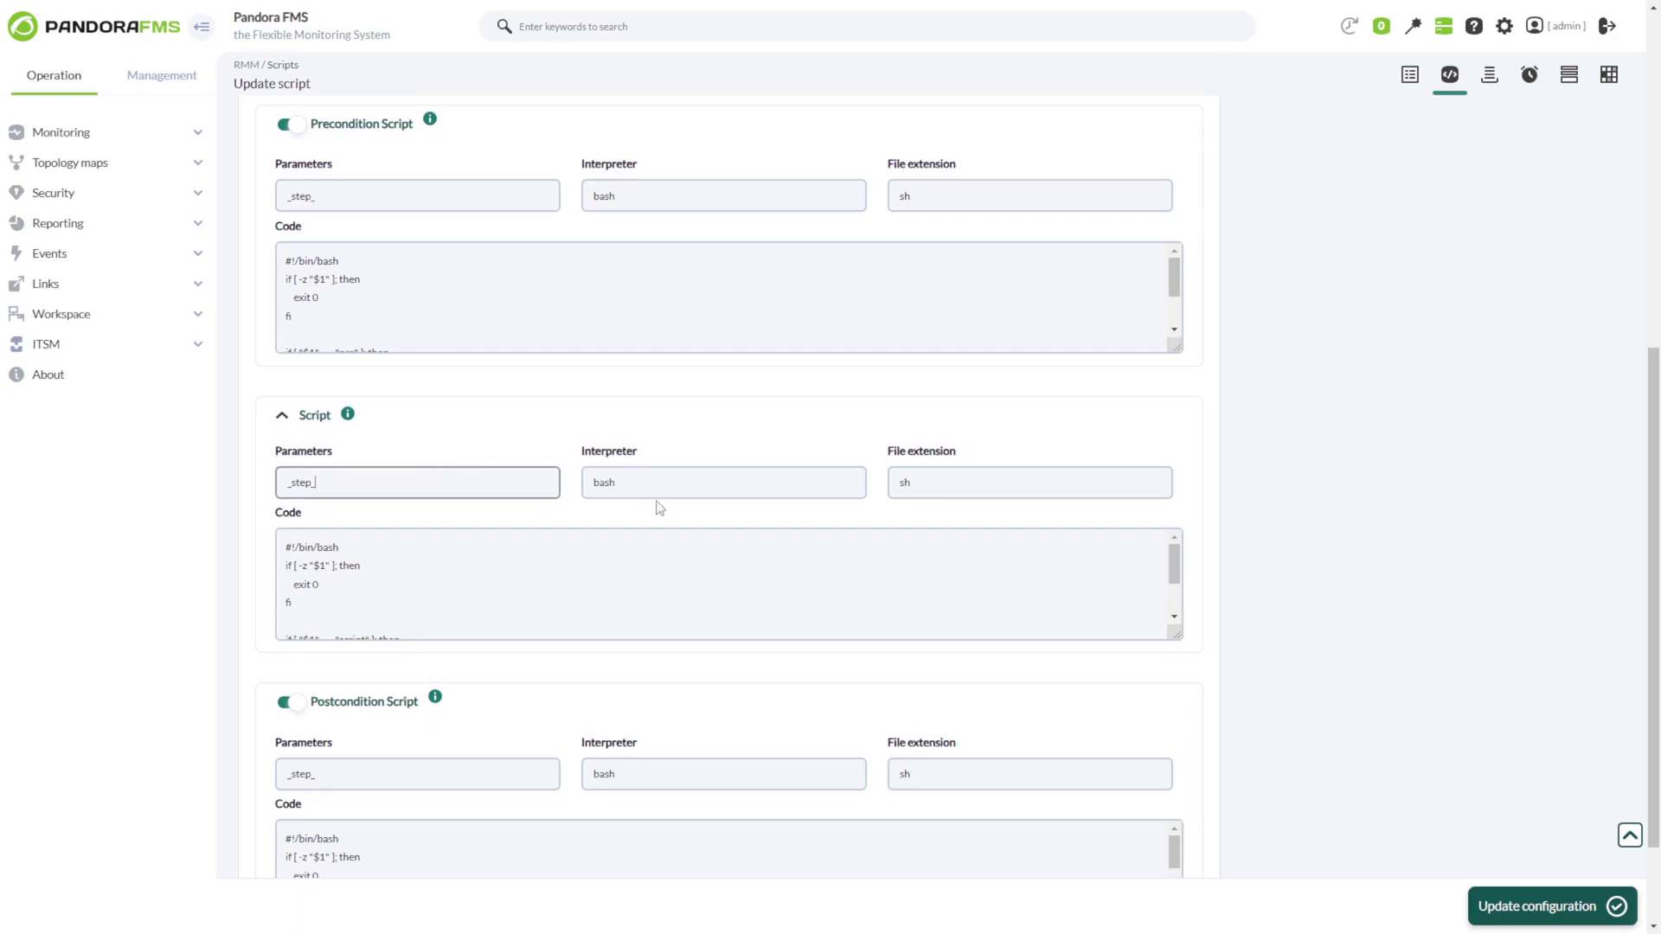
{"action": "scroll", "coordinate": [657, 508], "scroll_direction": "up", "scroll_amount": 3}
{"action": "left_click_drag", "start_coordinate": [821, 256], "coordinate": [777, 254]}
{"action": "left_click_drag", "start_coordinate": [316, 741], "coordinate": [286, 739]}
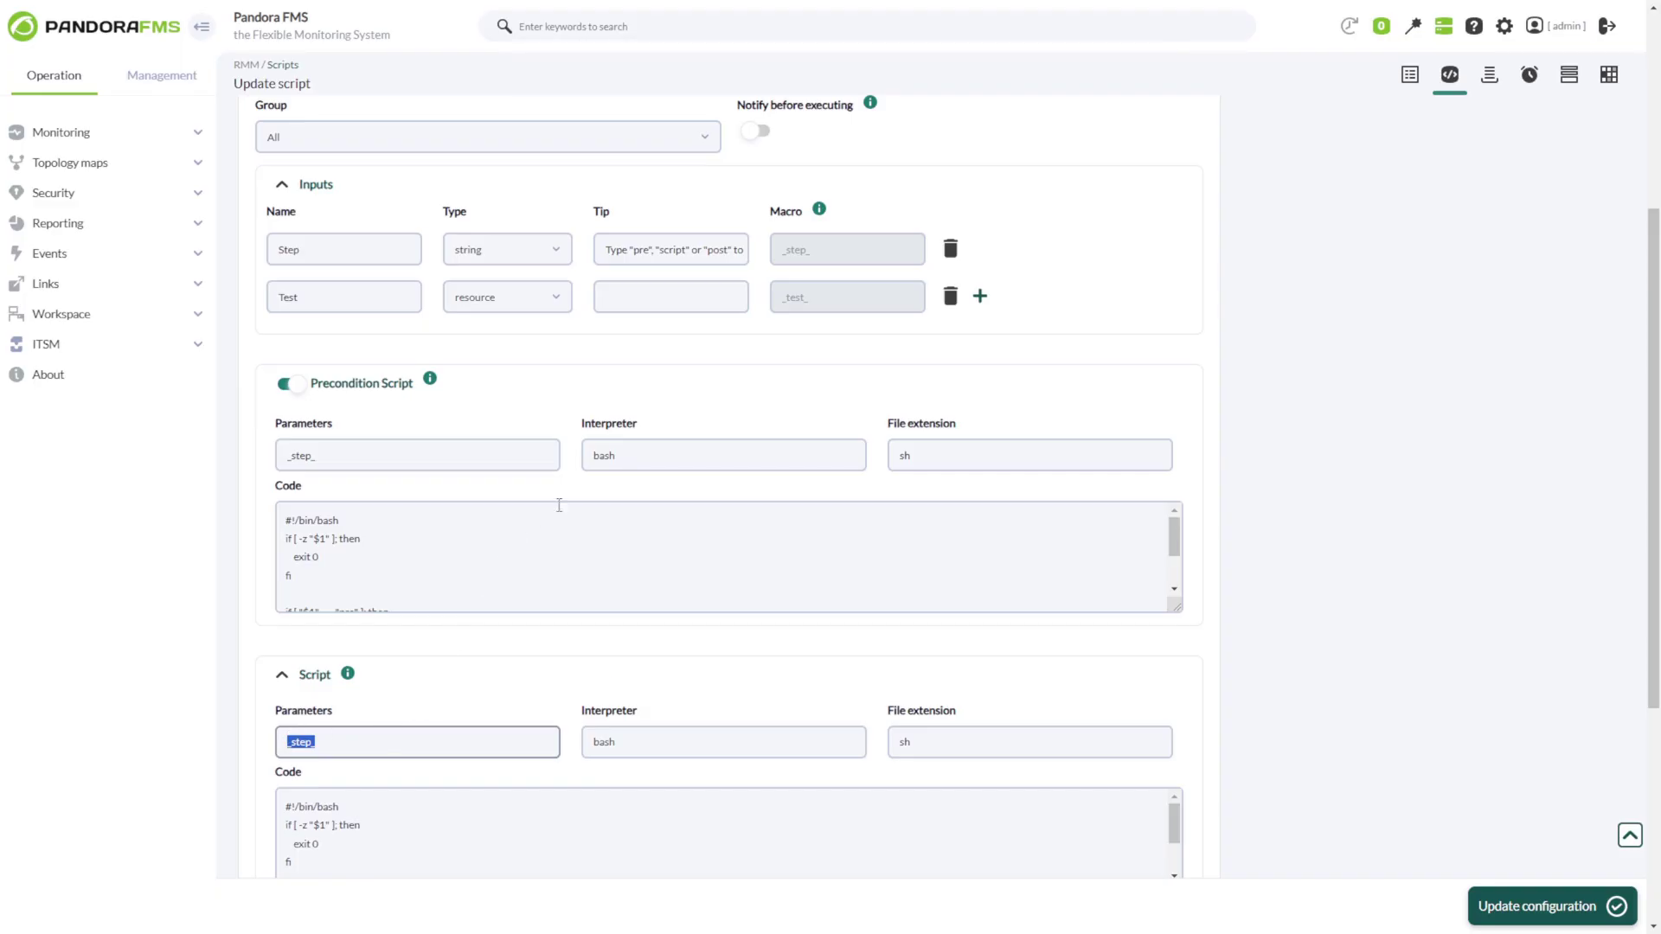
{"action": "scroll", "coordinate": [619, 745], "scroll_direction": "down", "scroll_amount": 3}
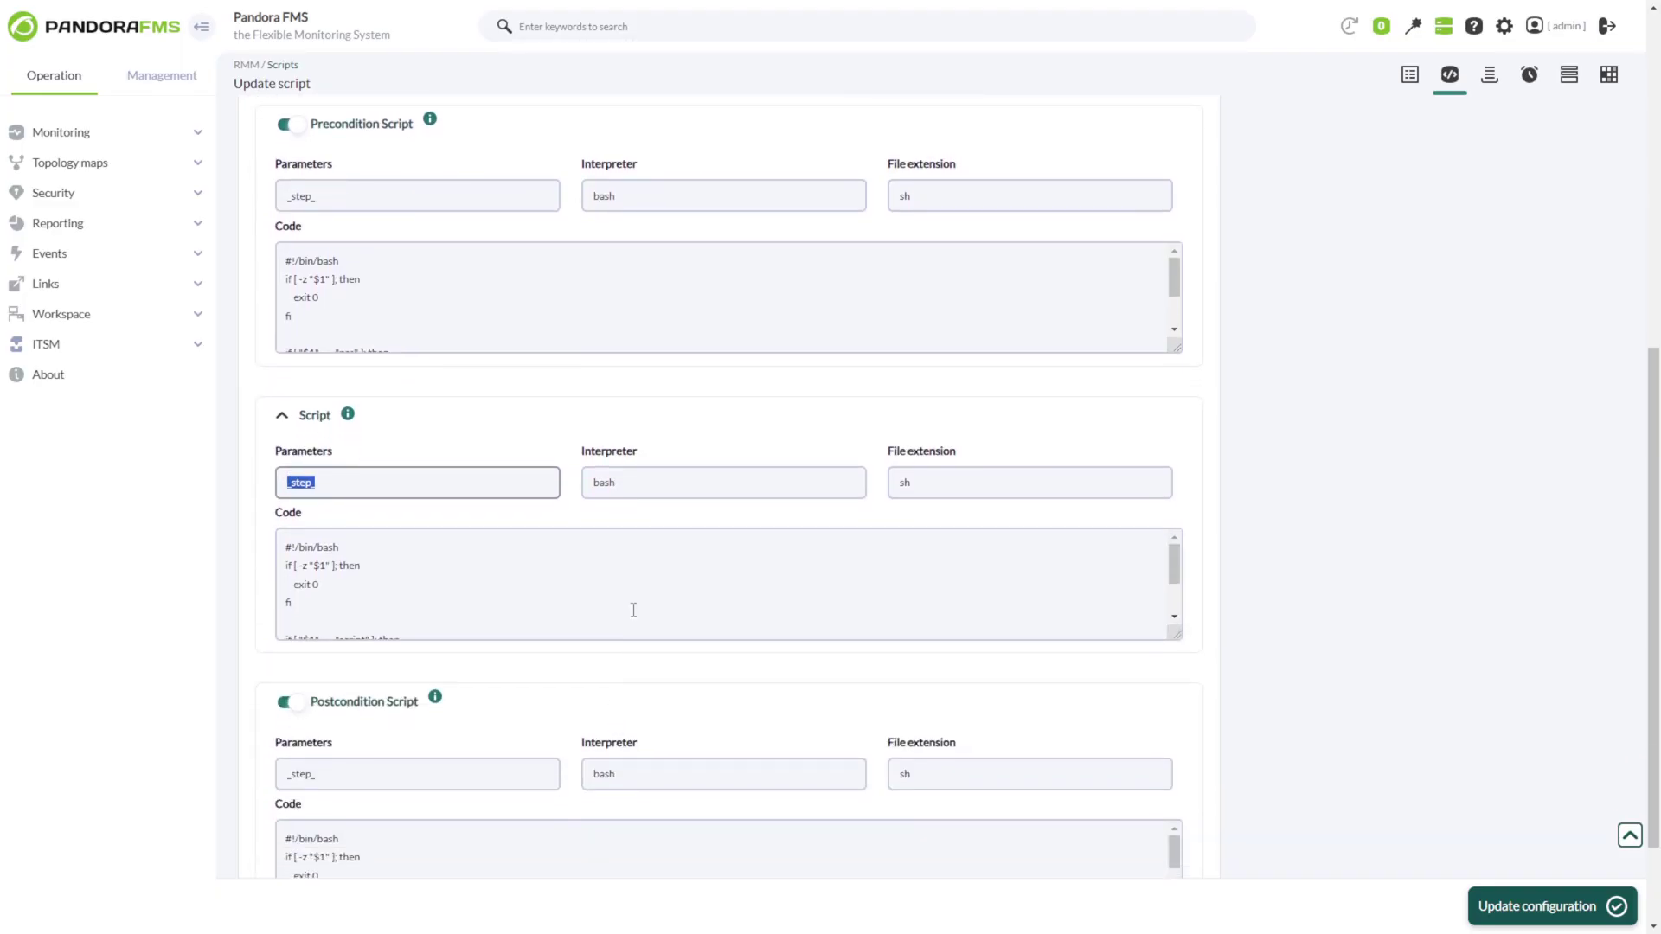
Examine the main script's interpreter and file extension, and enlarge its code box to read the full code
{"action": "left_click", "coordinate": [631, 486]}
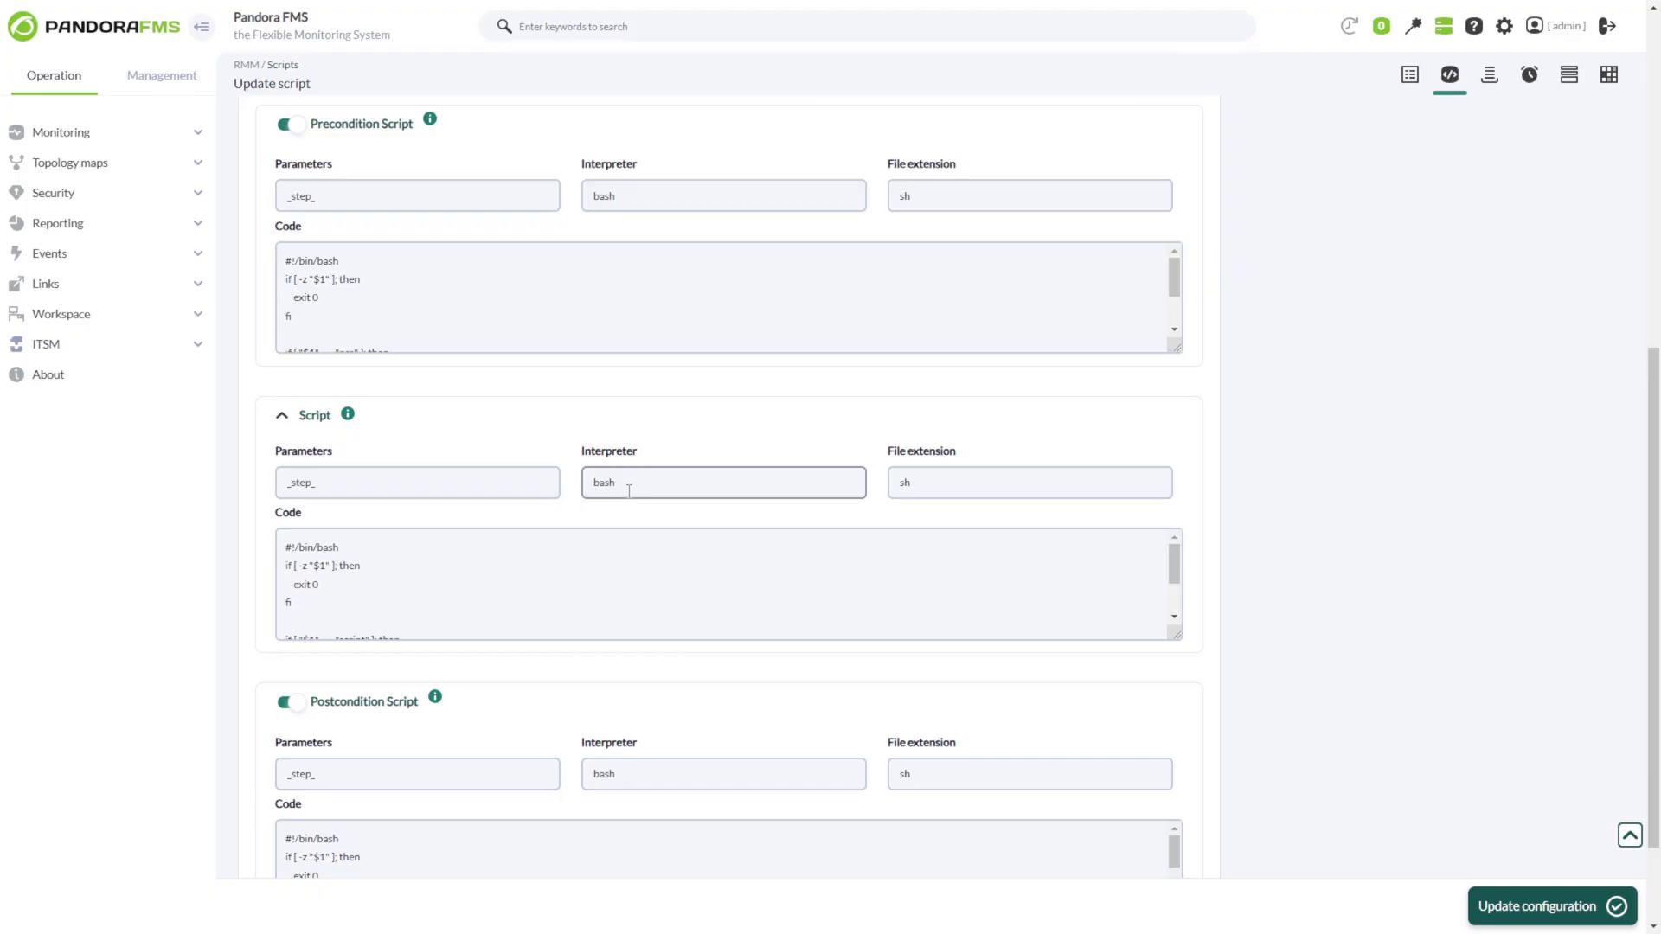
{"action": "left_click", "coordinate": [929, 475]}
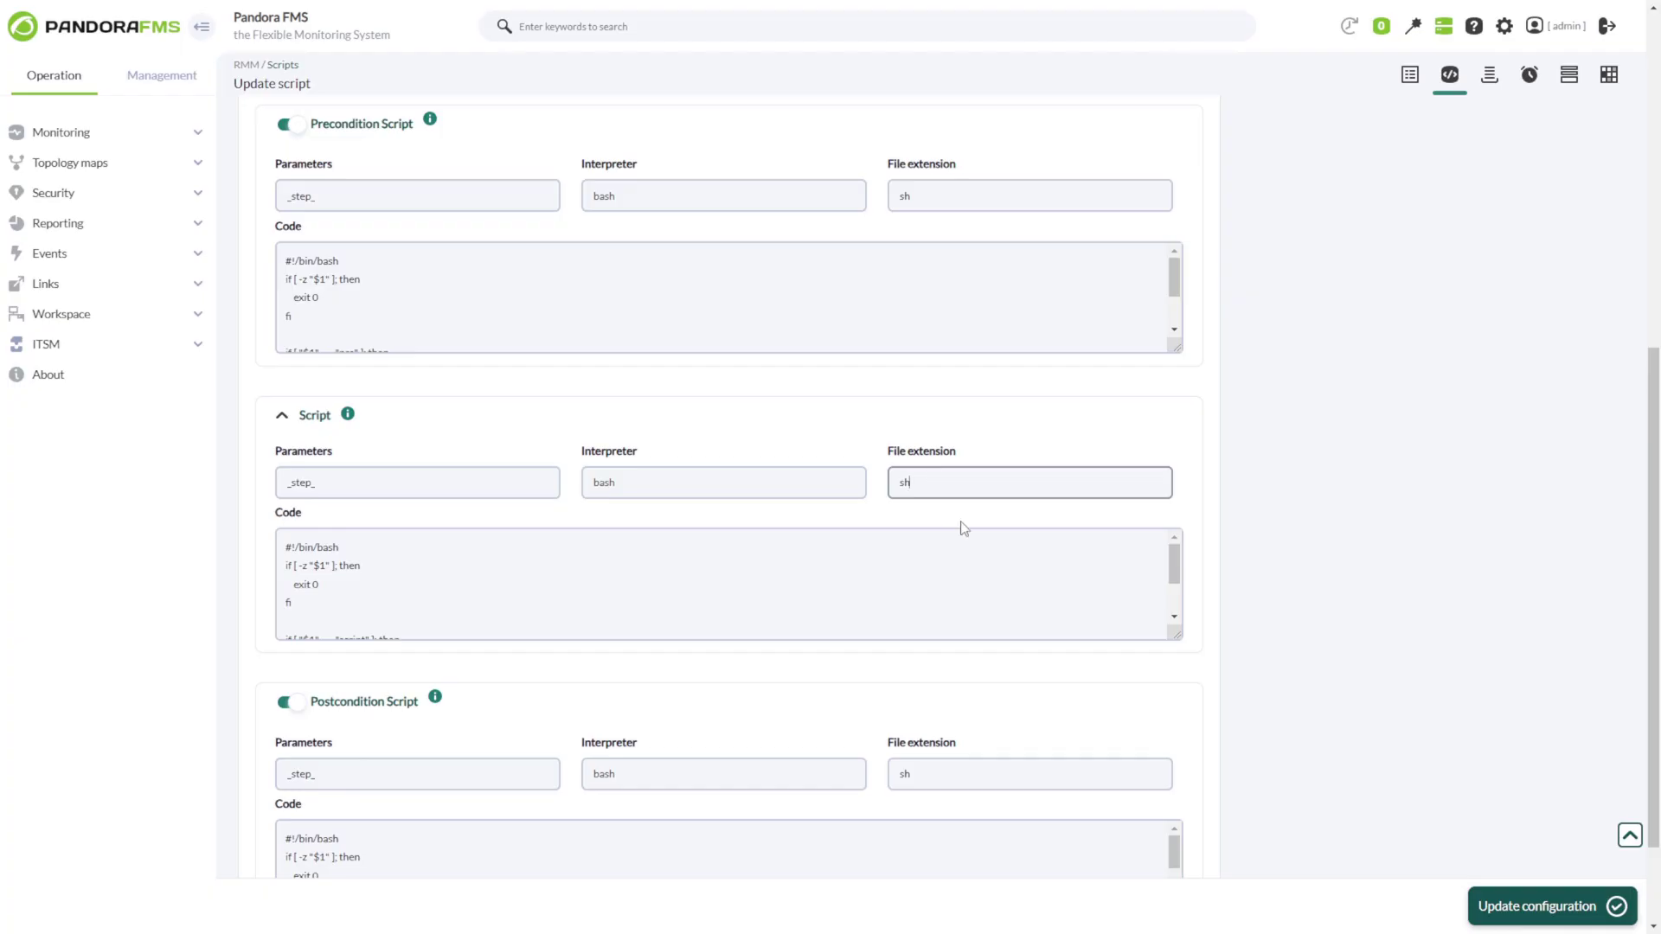
{"action": "left_click_drag", "start_coordinate": [1175, 637], "coordinate": [1165, 824]}
{"action": "left_click", "coordinate": [429, 670]}
{"action": "scroll", "coordinate": [428, 682], "scroll_direction": "down", "scroll_amount": 1}
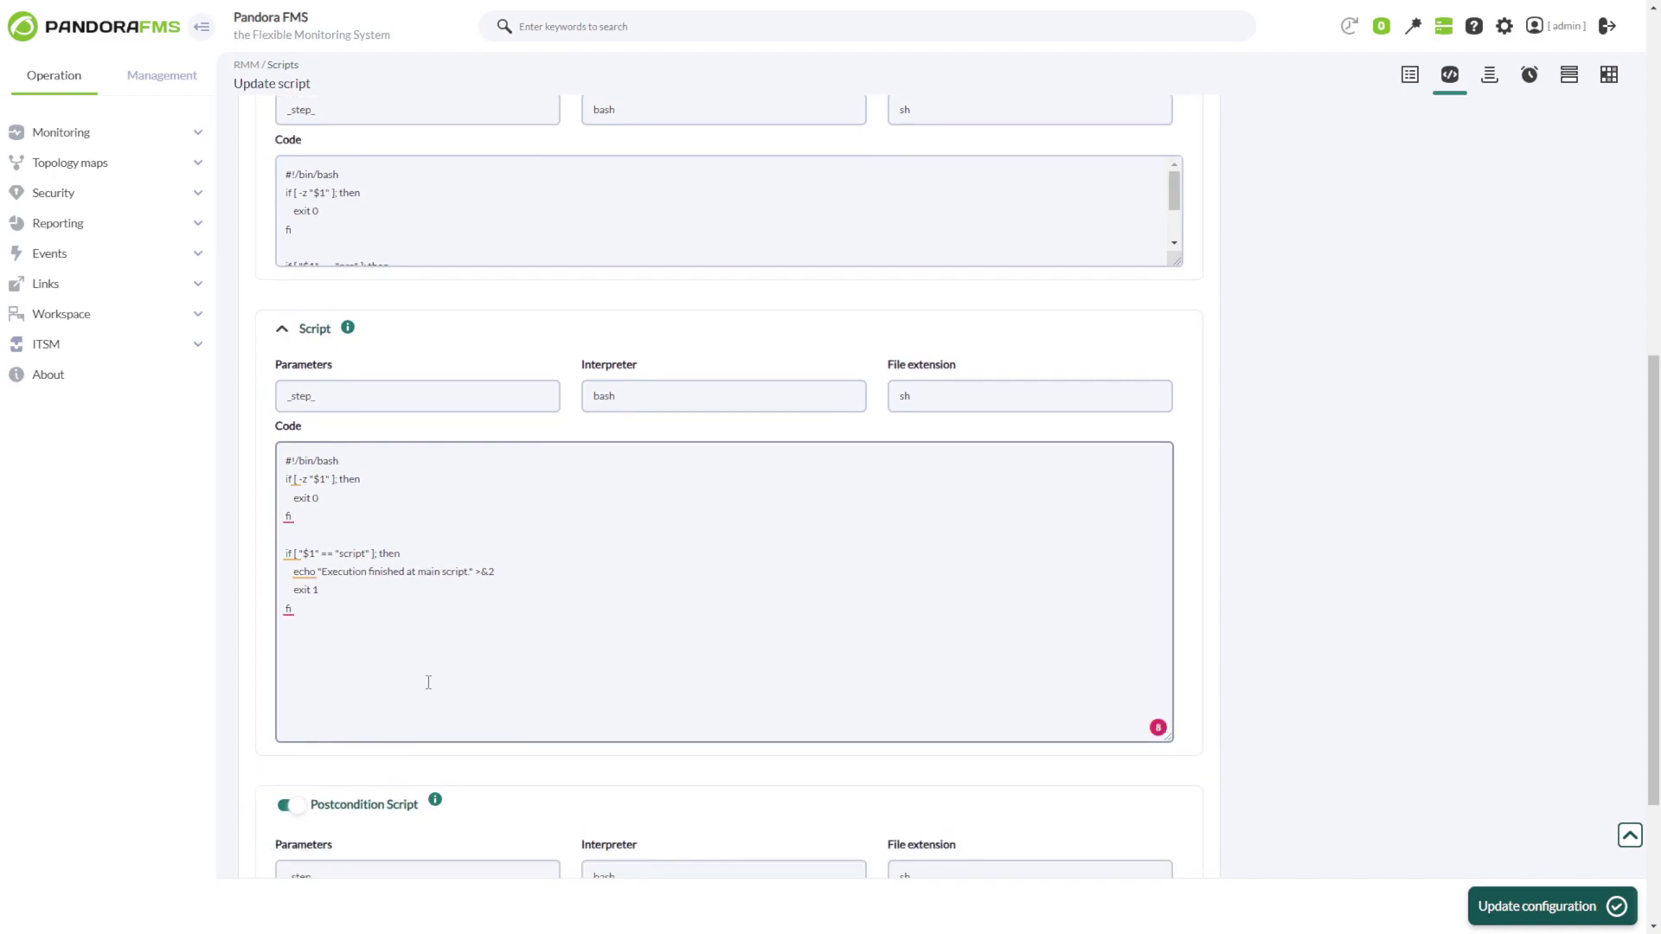
{"action": "scroll", "coordinate": [429, 682], "scroll_direction": "down", "scroll_amount": 3}
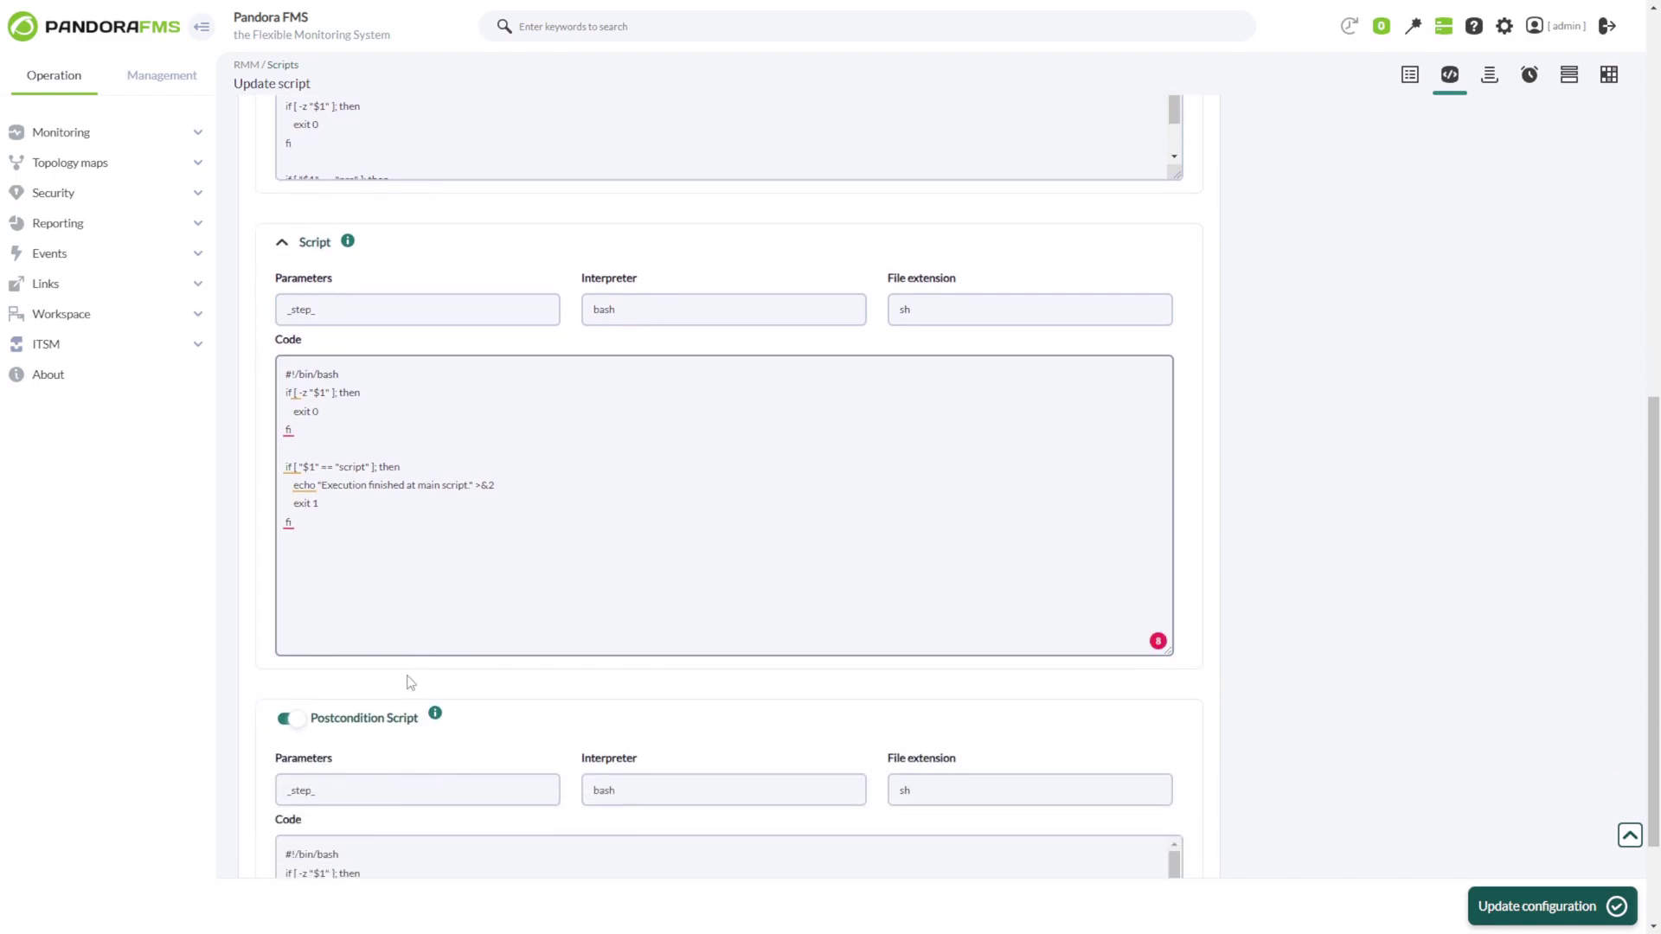
{"action": "scroll", "coordinate": [397, 587], "scroll_direction": "up", "scroll_amount": 5}
{"action": "scroll", "coordinate": [362, 493], "scroll_direction": "down", "scroll_amount": 1}
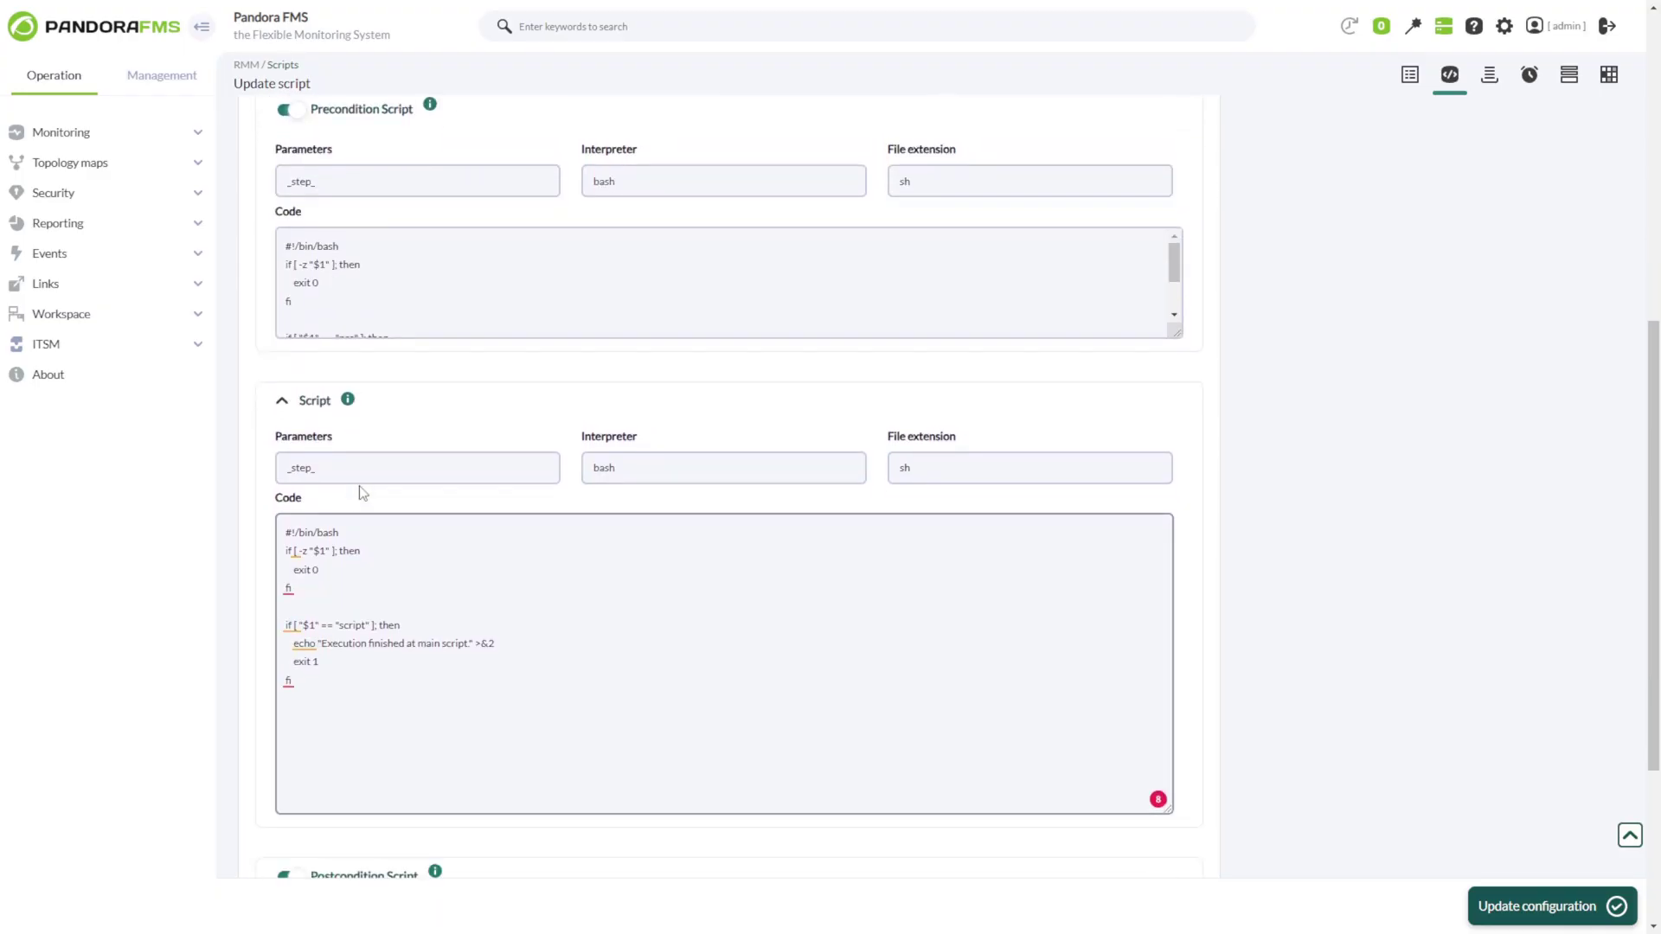
{"action": "scroll", "coordinate": [362, 493], "scroll_direction": "down", "scroll_amount": 3}
{"action": "scroll", "coordinate": [365, 672], "scroll_direction": "down", "scroll_amount": 1}
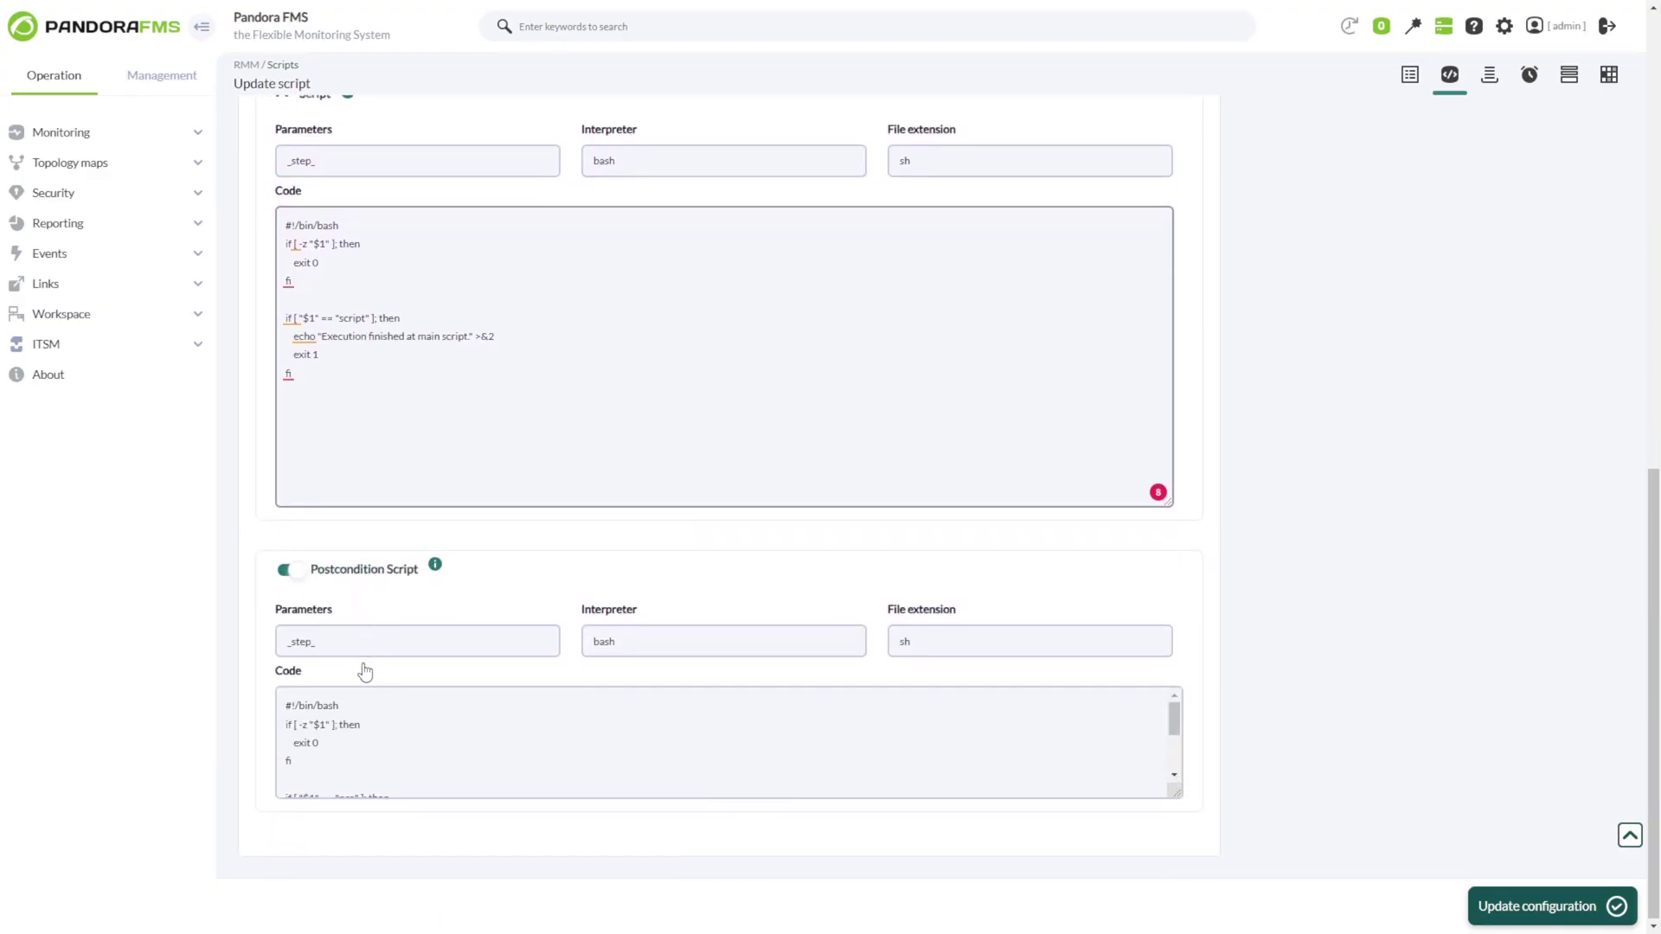
Upload pandorafms_one_agent_linux-7.0NG.778.tar.gz to the RMM resources with the short name pandoraagent778
{"action": "left_click", "coordinate": [1411, 76]}
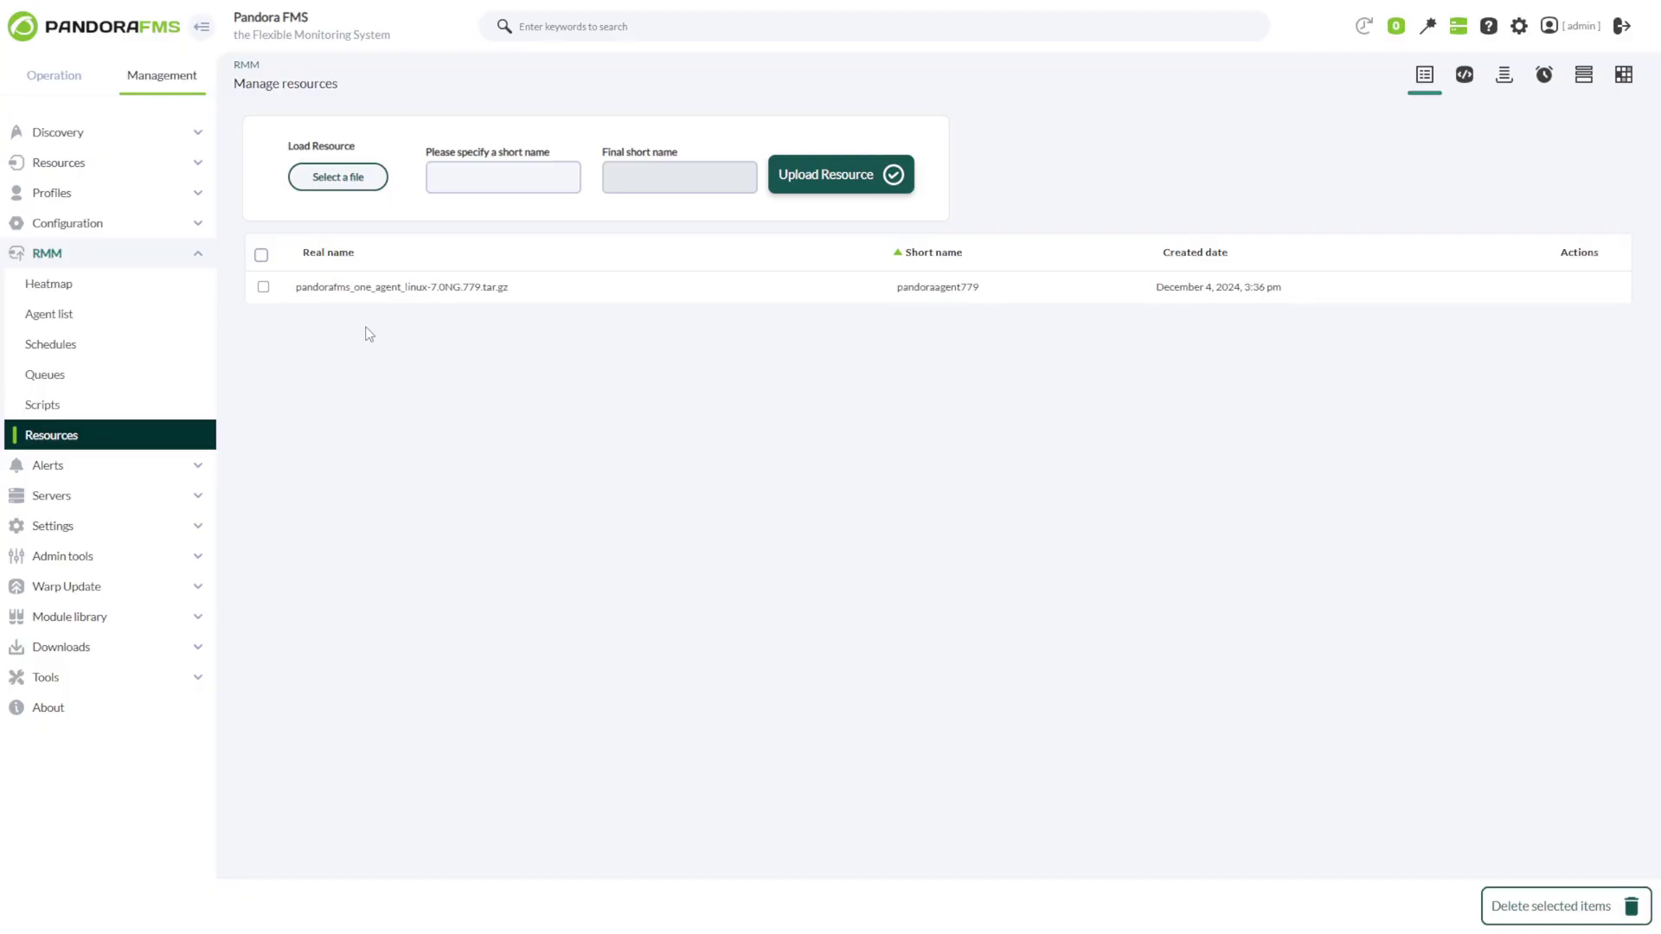
{"action": "left_click", "coordinate": [336, 178]}
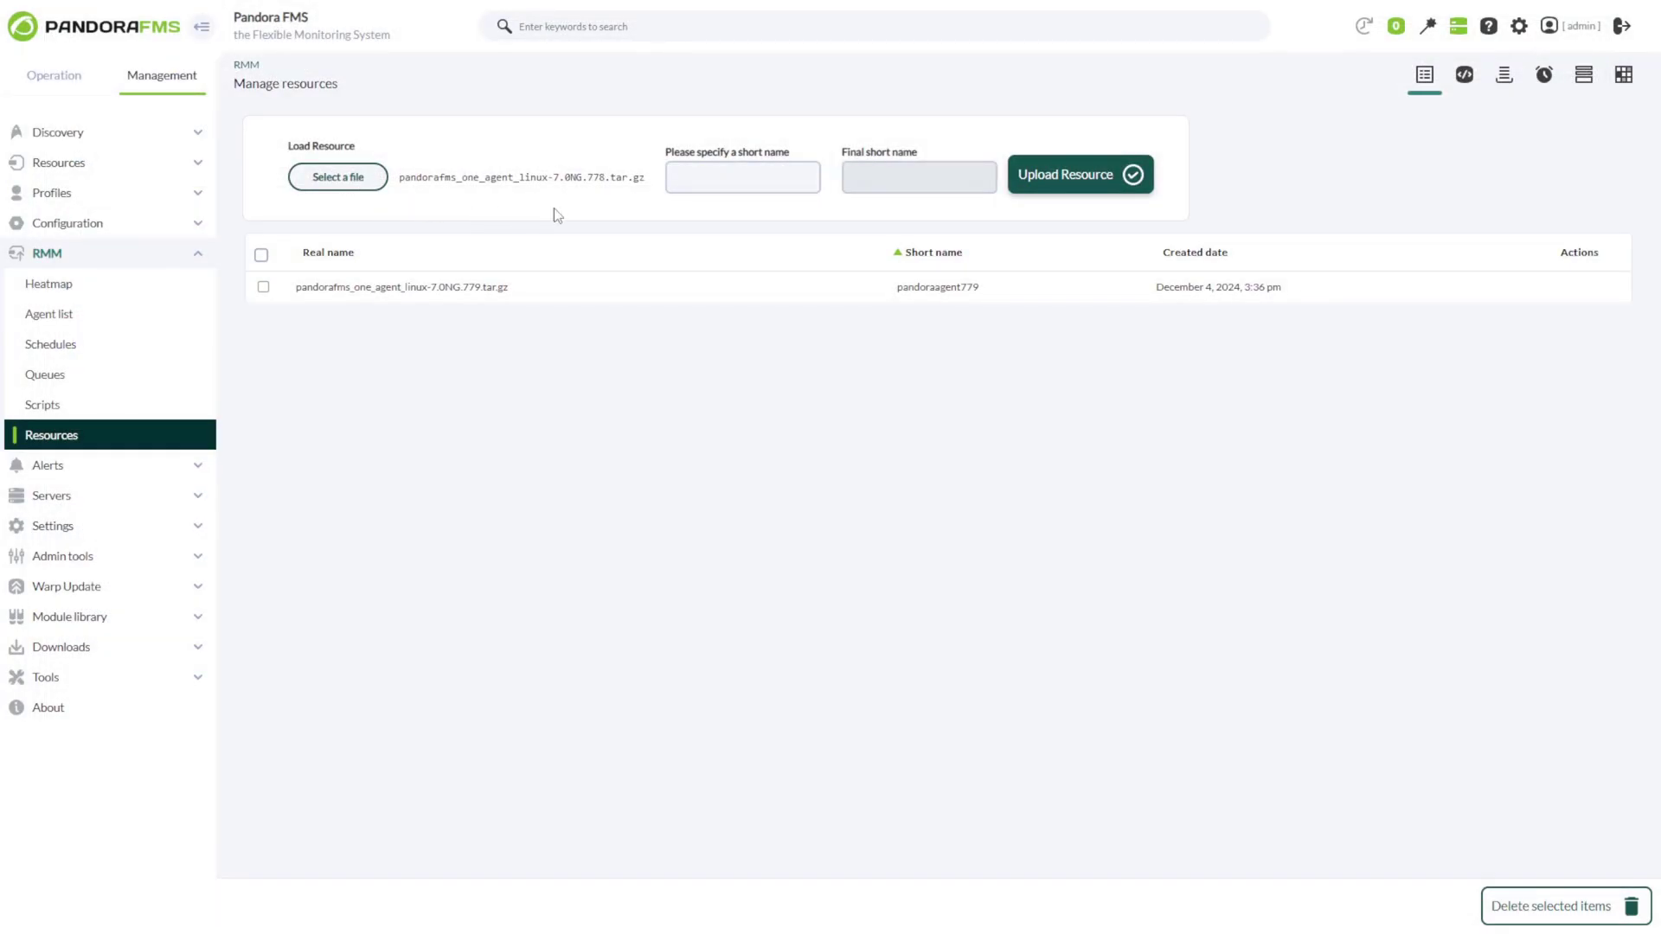
{"action": "left_click", "coordinate": [726, 177]}
{"action": "type", "text": "pandoraagent778"}
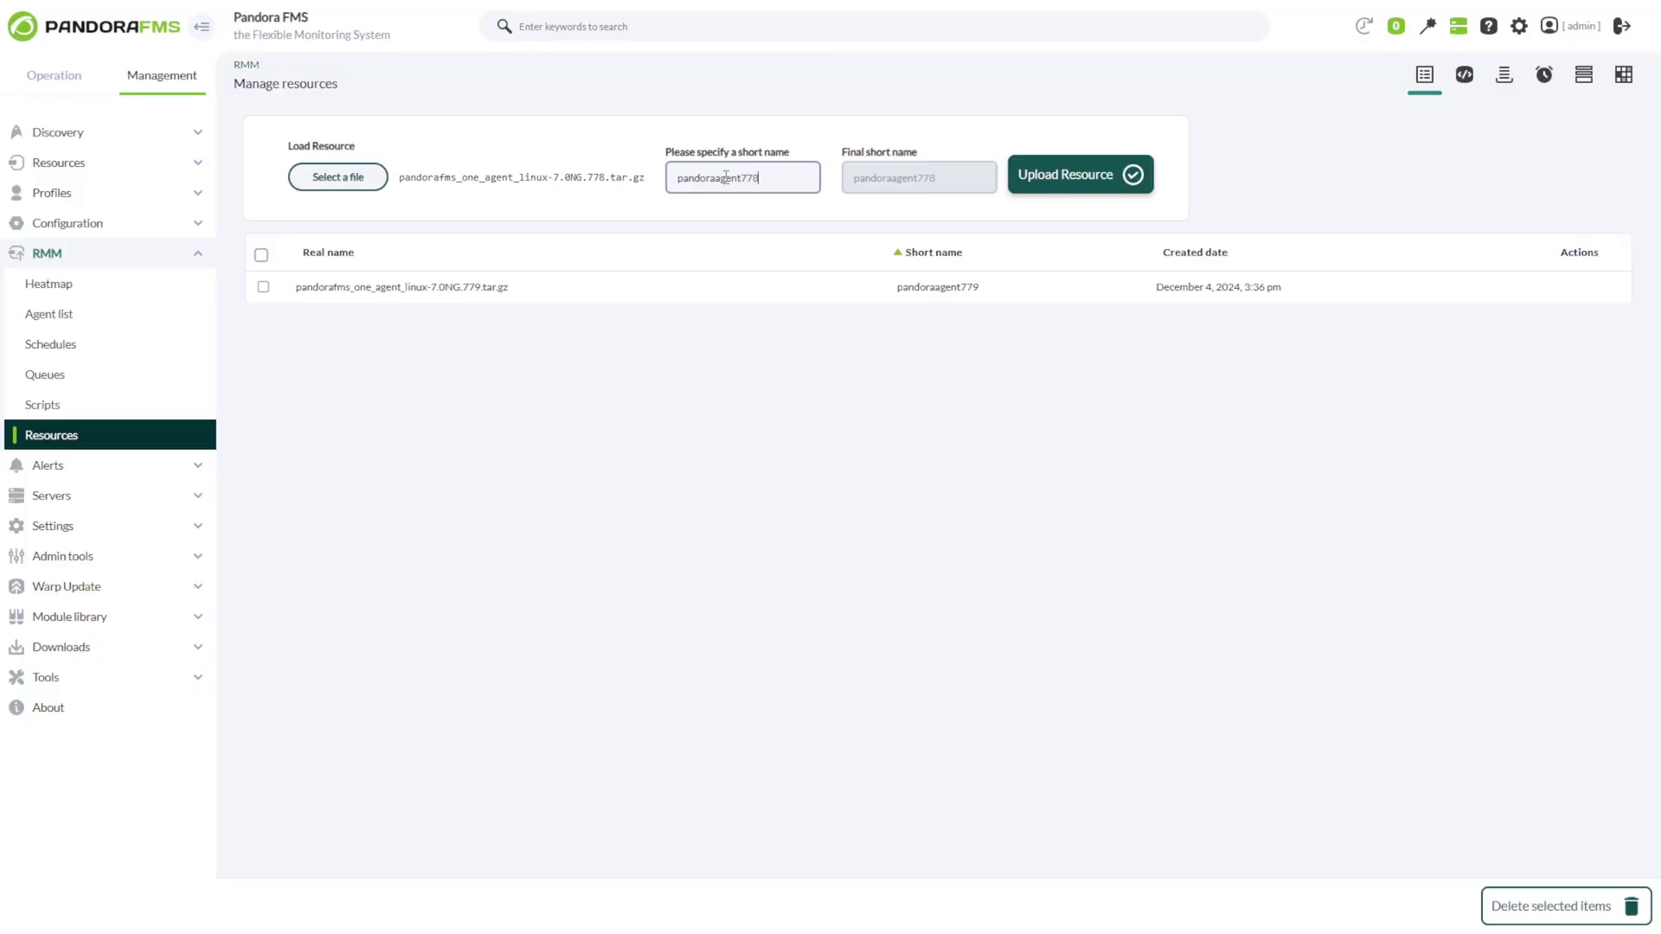
{"action": "left_click_drag", "start_coordinate": [852, 177], "coordinate": [941, 178]}
{"action": "left_click", "coordinate": [717, 181]}
{"action": "left_click", "coordinate": [718, 179]}
{"action": "key", "text": "BackSpace"}
{"action": "key", "text": "BackSpace"}
{"action": "left_click", "coordinate": [1047, 174]}
{"action": "key", "text": "Return"}
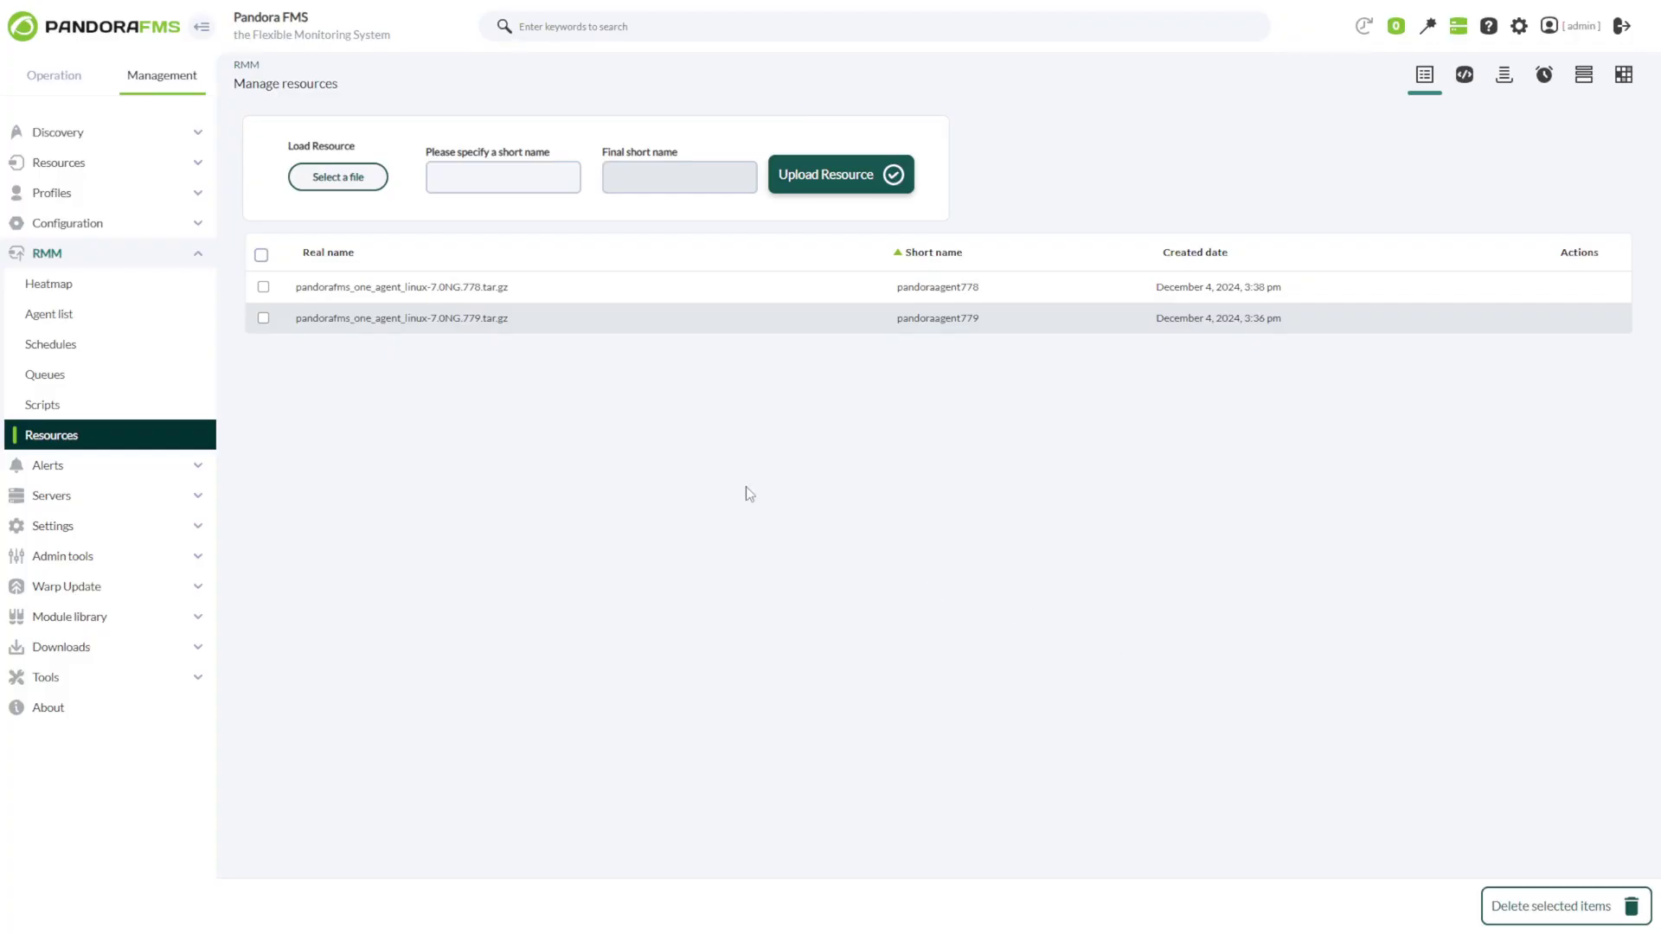
Check the real name, short name and created date of the pandoraagent779 resource
{"action": "left_click_drag", "start_coordinate": [517, 327], "coordinate": [301, 323]}
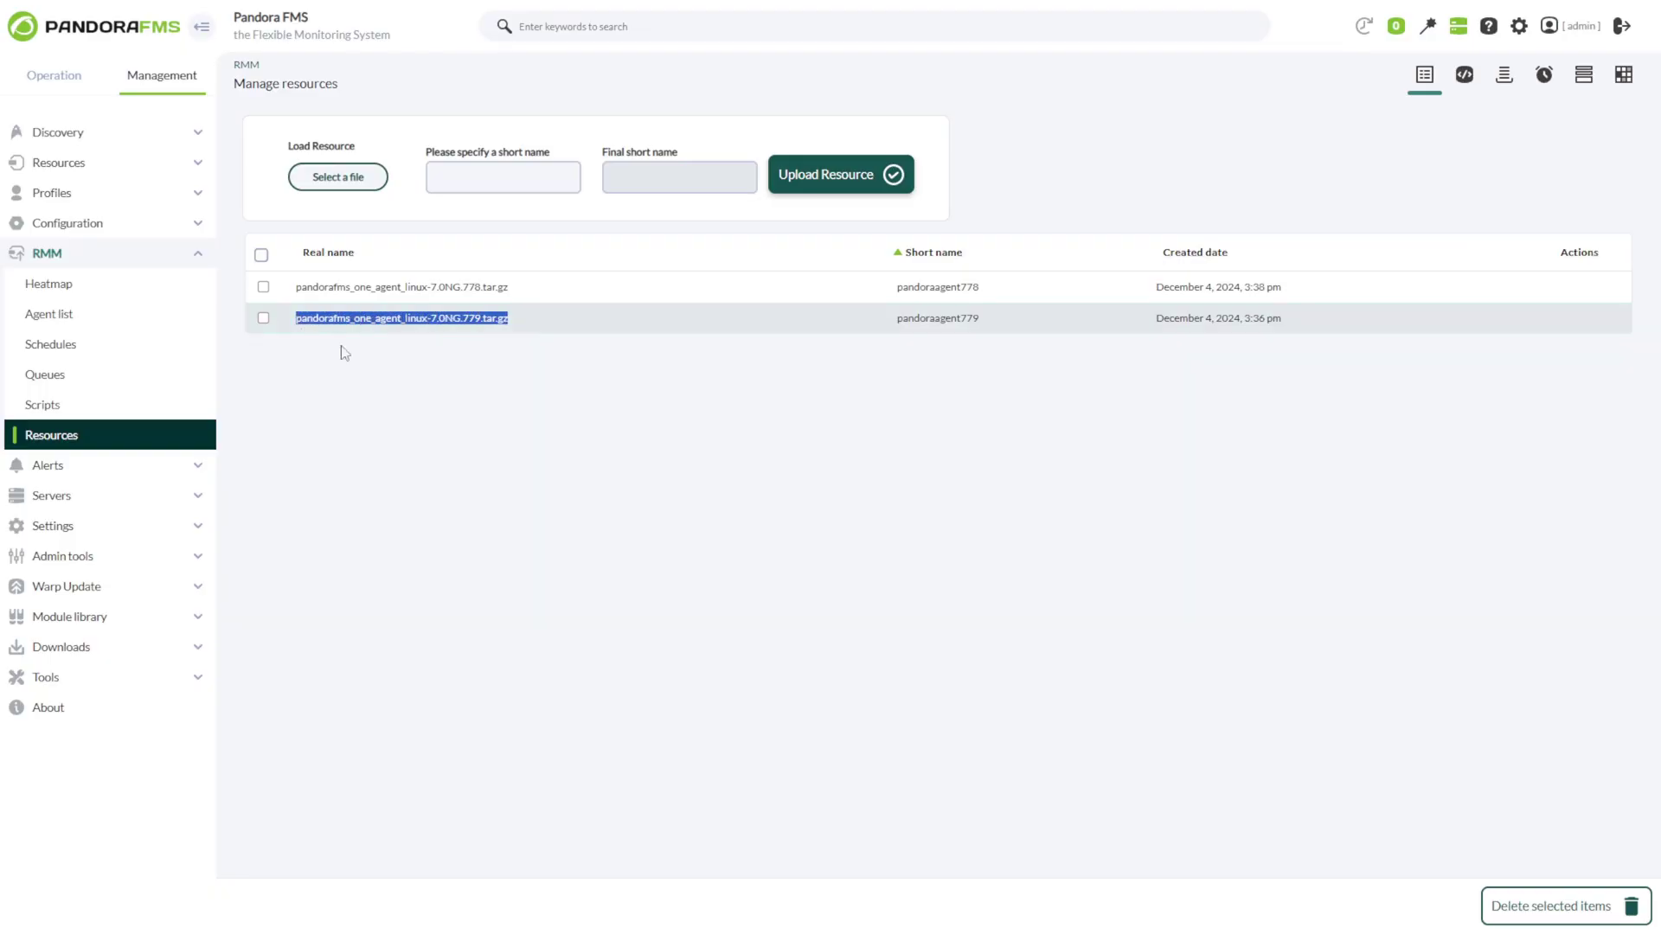
{"action": "left_click_drag", "start_coordinate": [893, 318], "coordinate": [983, 319]}
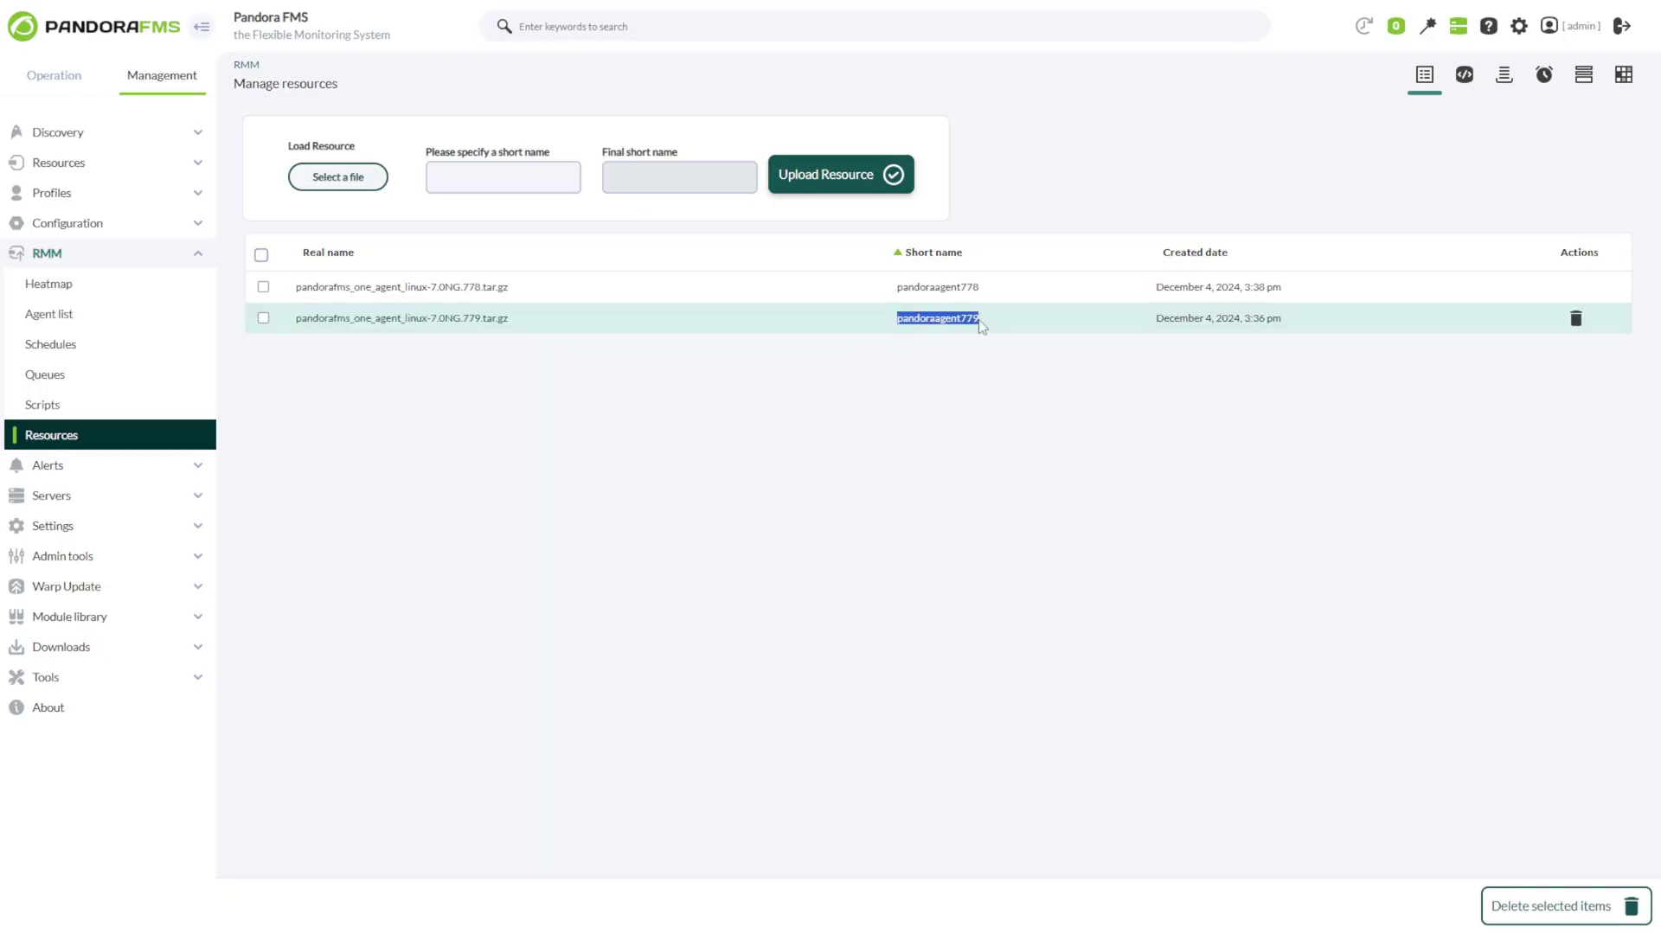
{"action": "left_click_drag", "start_coordinate": [1155, 319], "coordinate": [1280, 318]}
{"action": "left_click", "coordinate": [1263, 315]}
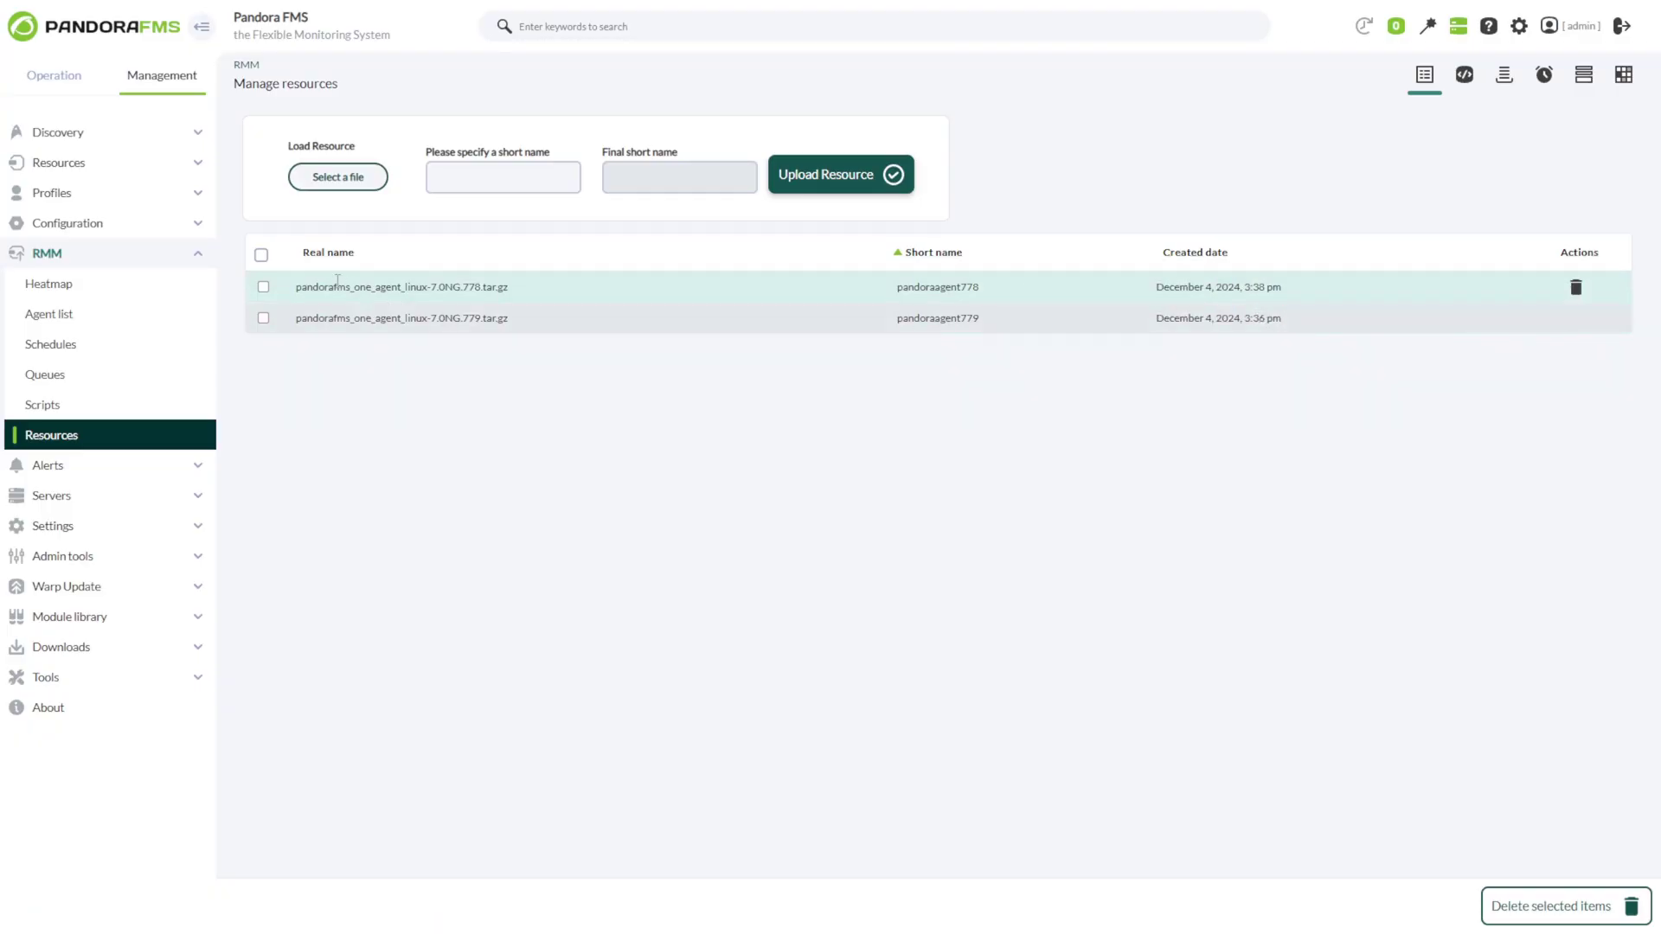
Select all uploaded resources for bulk deletion and clear the selection again
{"action": "left_click", "coordinate": [261, 254]}
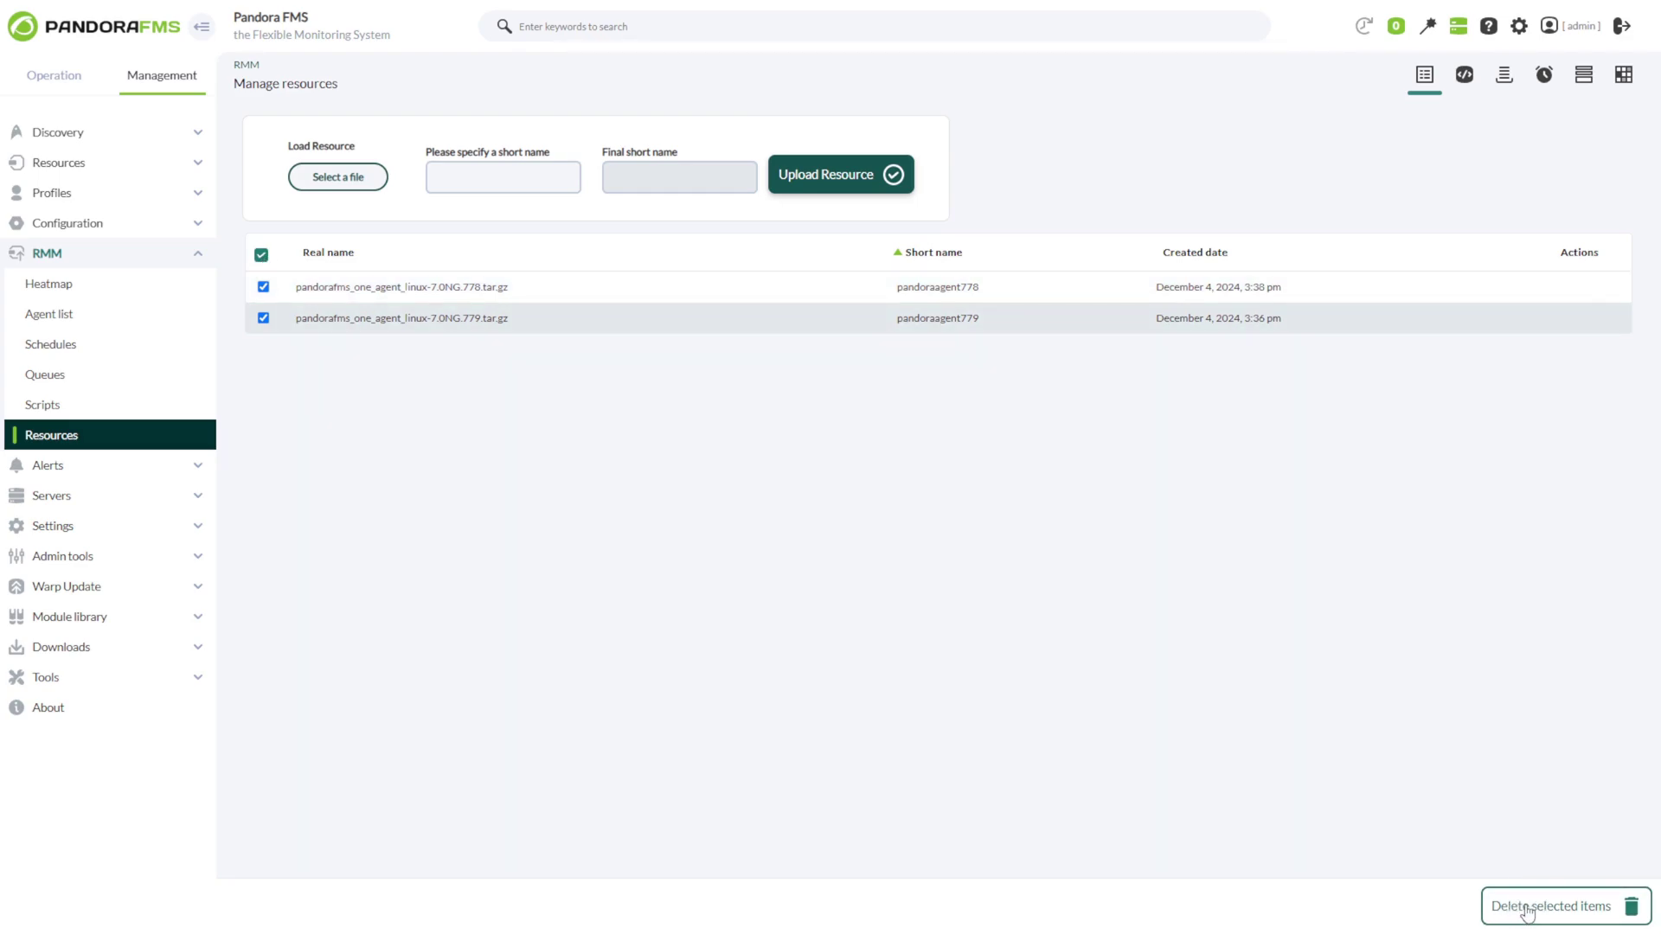
{"action": "left_click", "coordinate": [261, 256]}
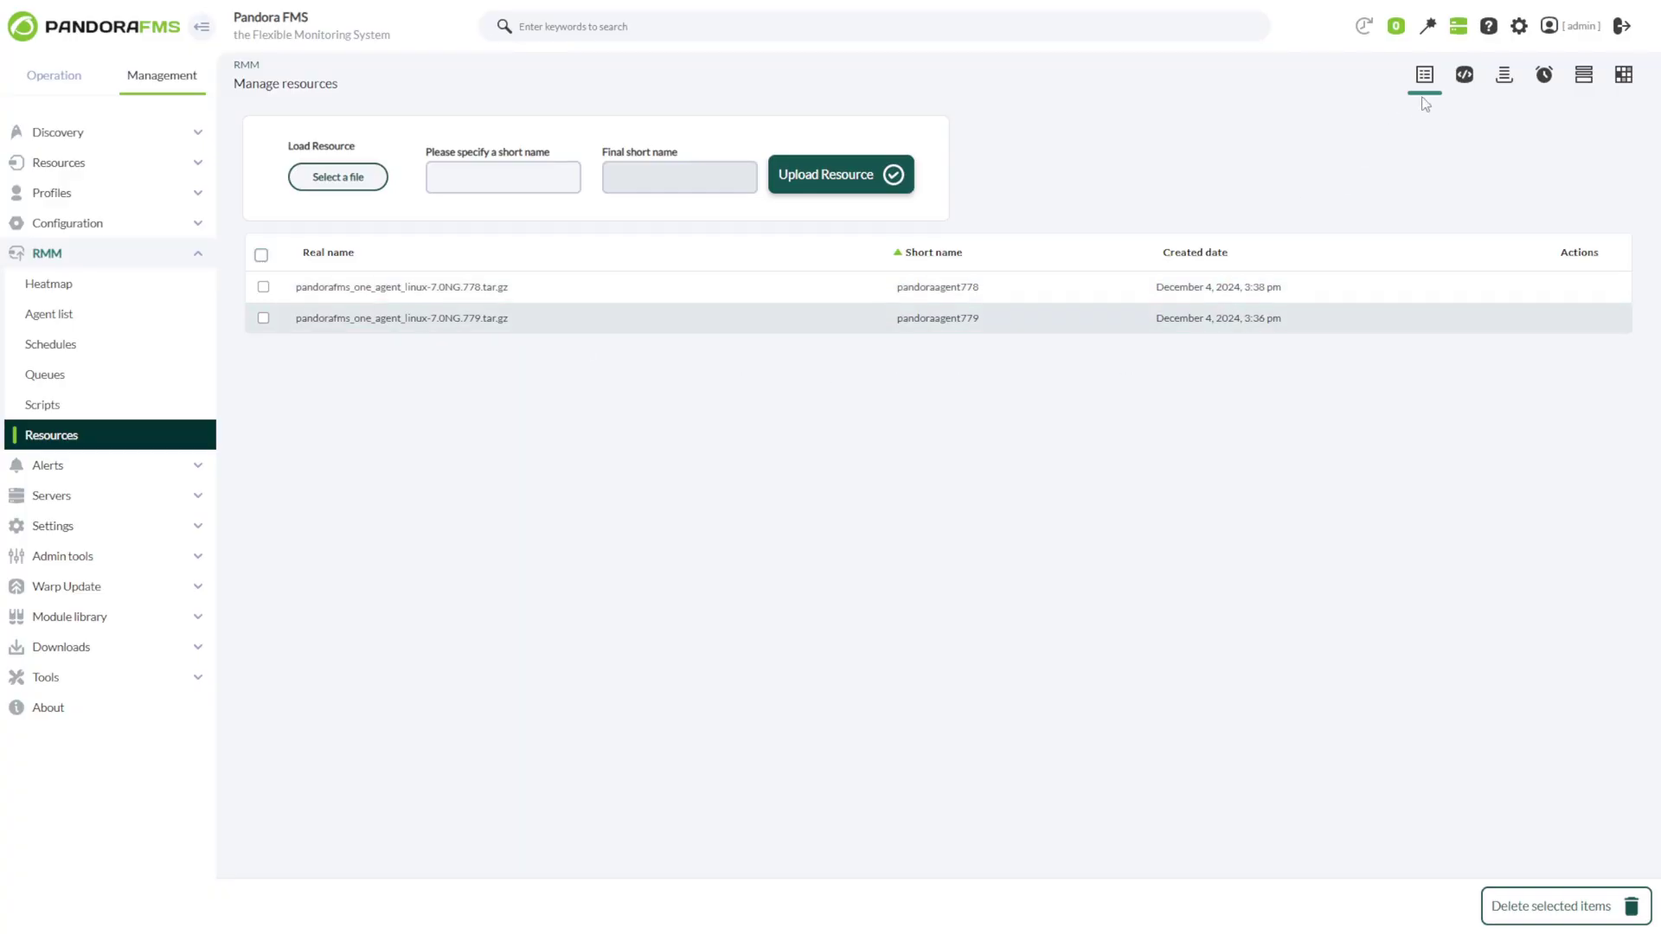
Open the Example bash script and check which types are offered for its test input
{"action": "left_click", "coordinate": [1464, 74]}
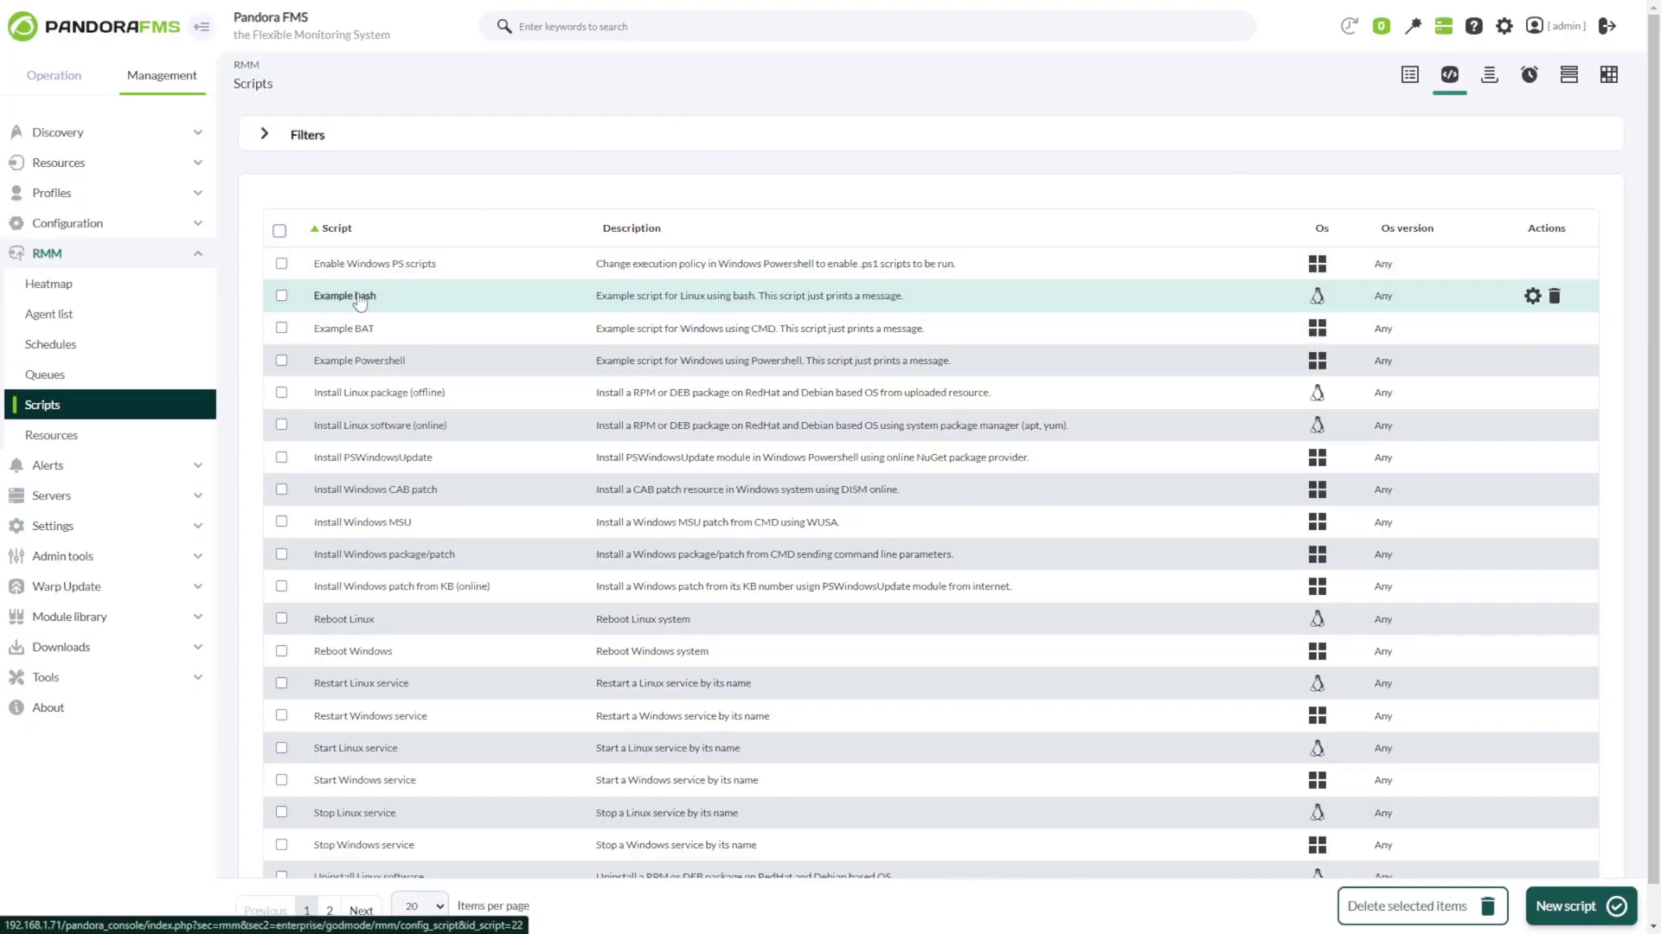
{"action": "left_click", "coordinate": [1529, 296]}
{"action": "left_click", "coordinate": [466, 662]}
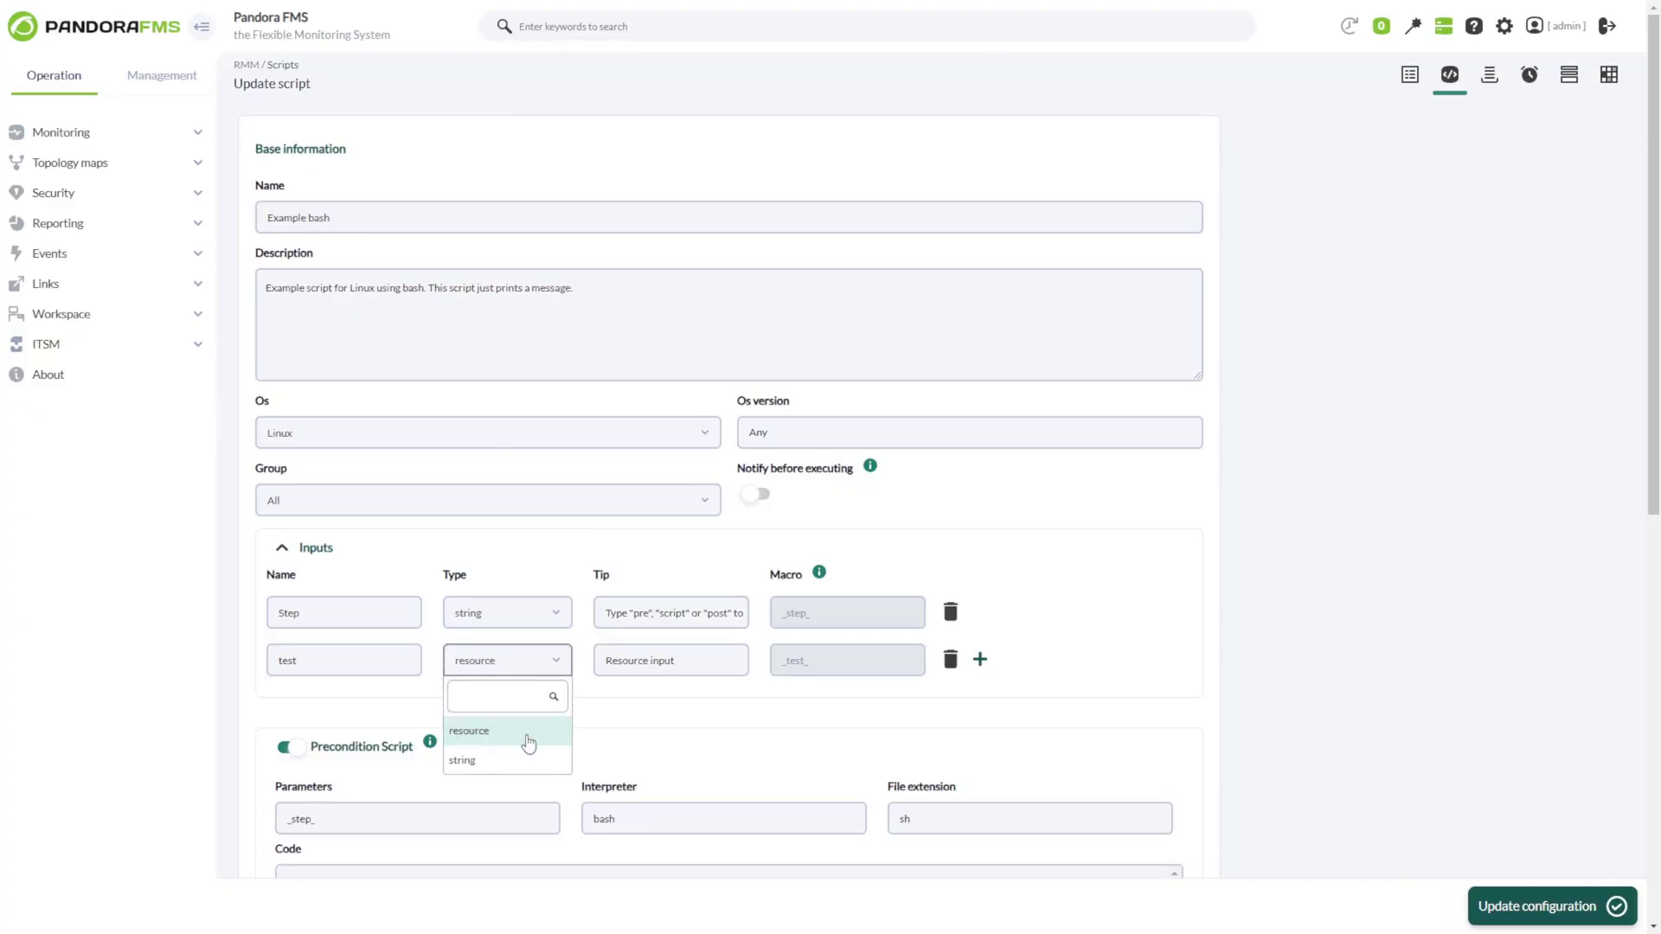
Open the Rocky 8 agent's RMM details from the agent list and examine its script status and scheduled scripts
{"action": "left_click", "coordinate": [1570, 79]}
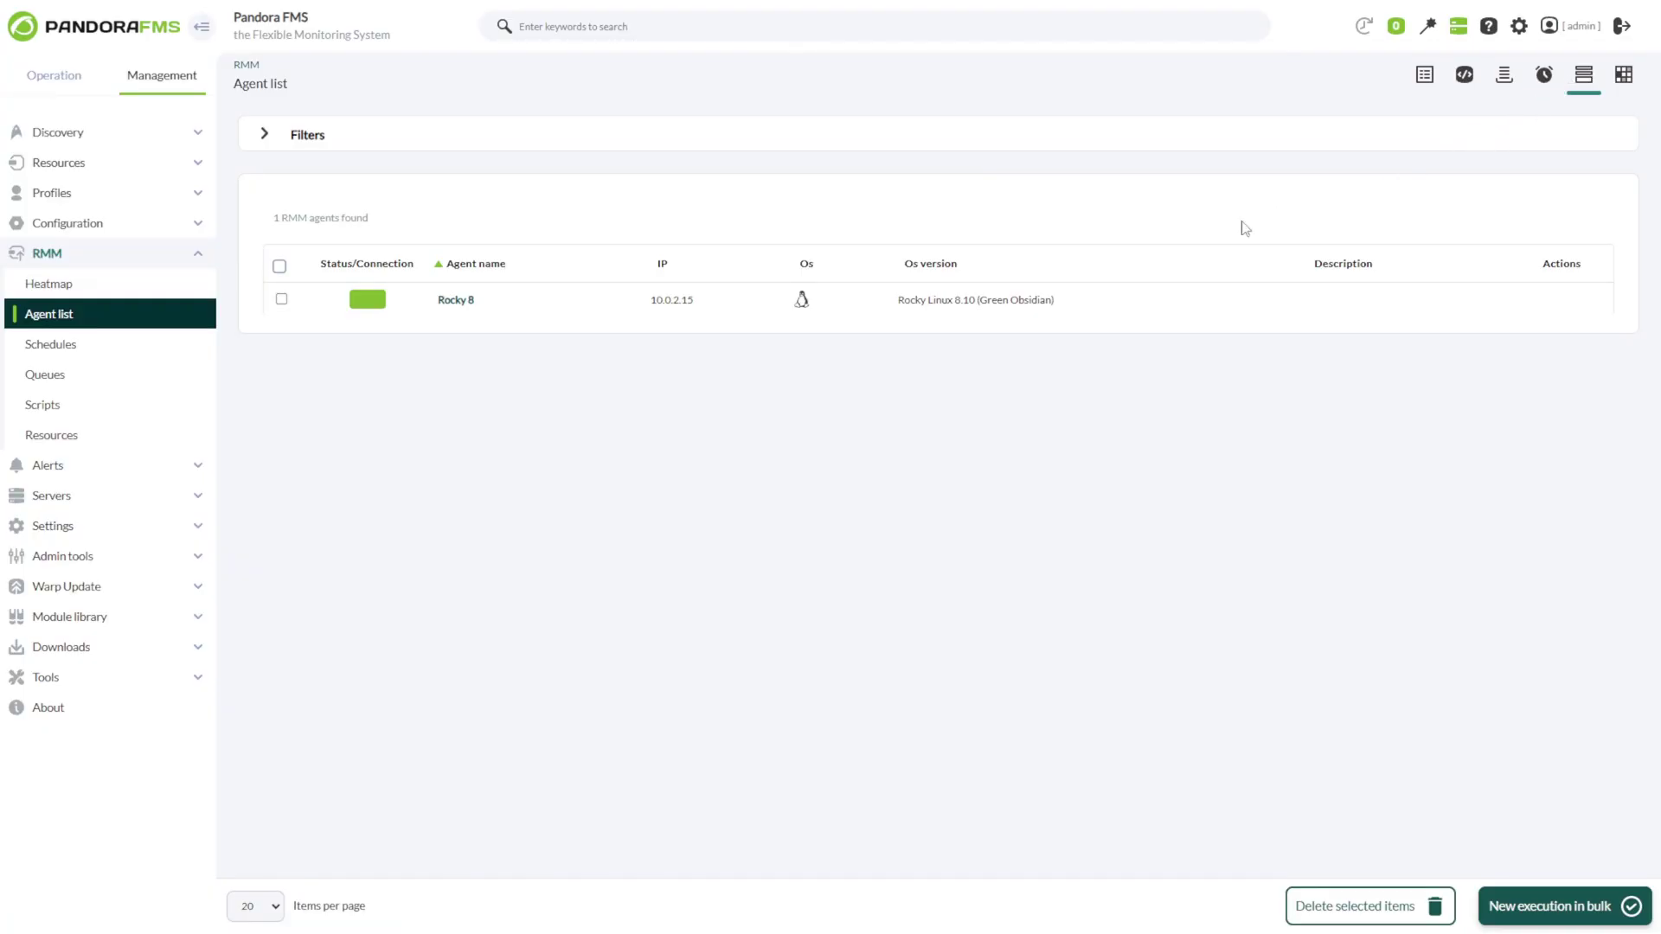
{"action": "left_click", "coordinate": [467, 299]}
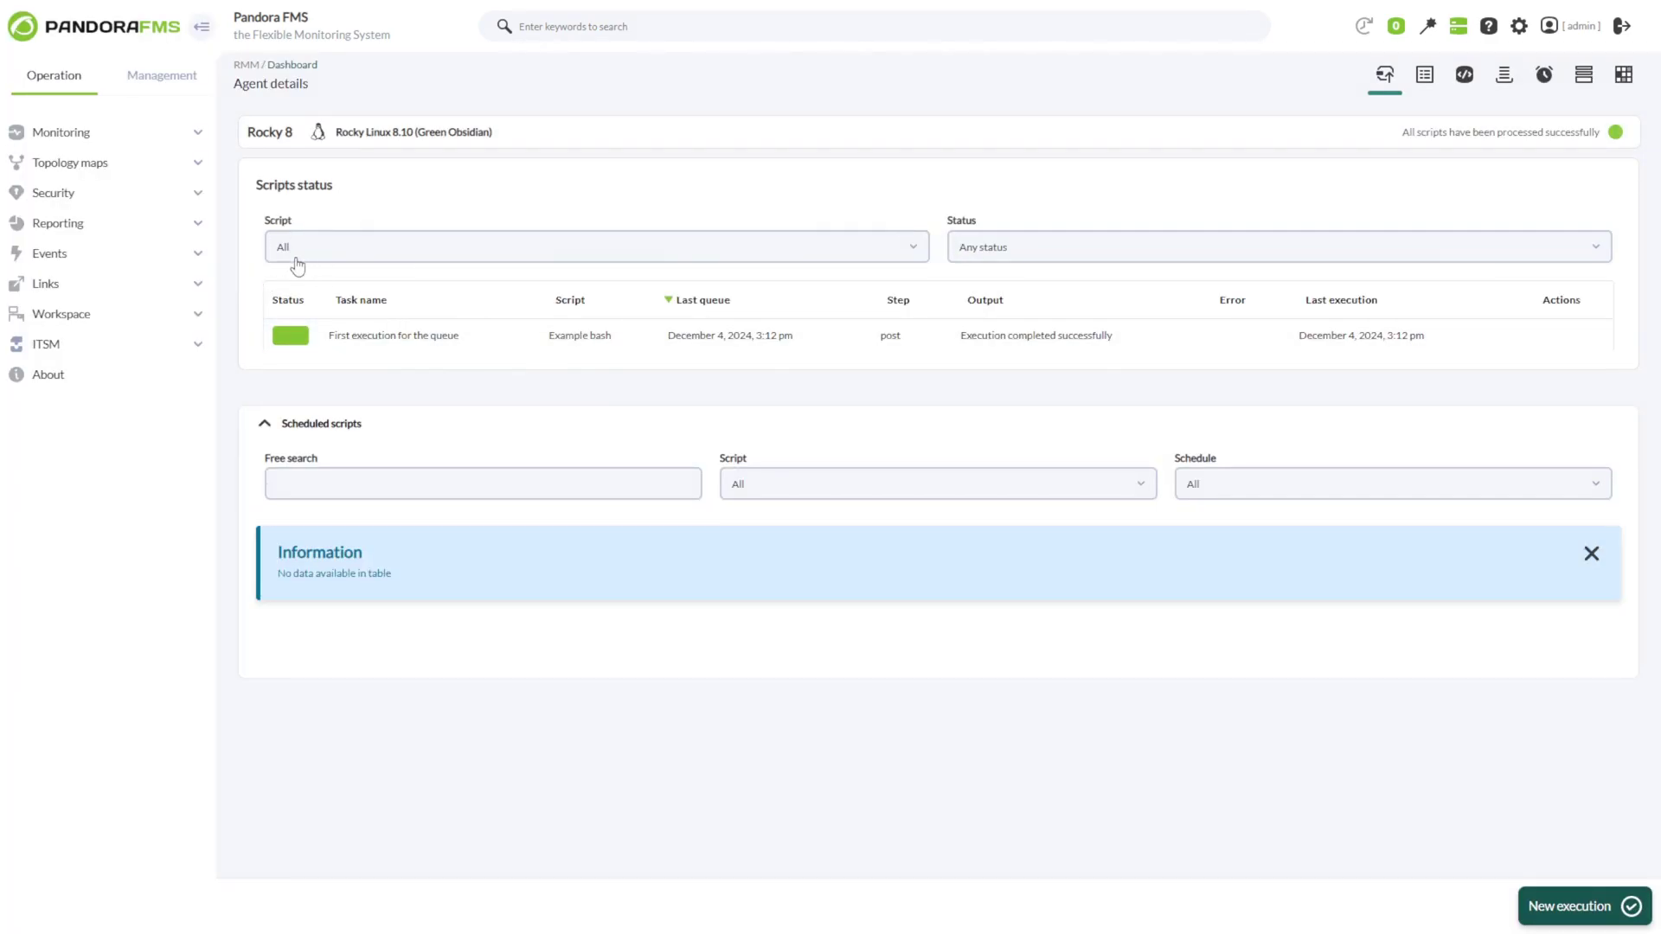
{"action": "left_click", "coordinate": [309, 473]}
{"action": "left_click", "coordinate": [327, 429]}
{"action": "left_click", "coordinate": [315, 425]}
Review the First execution for the queue task on Rocky 8 and view its execution history
{"action": "left_click_drag", "start_coordinate": [460, 335], "coordinate": [351, 335]}
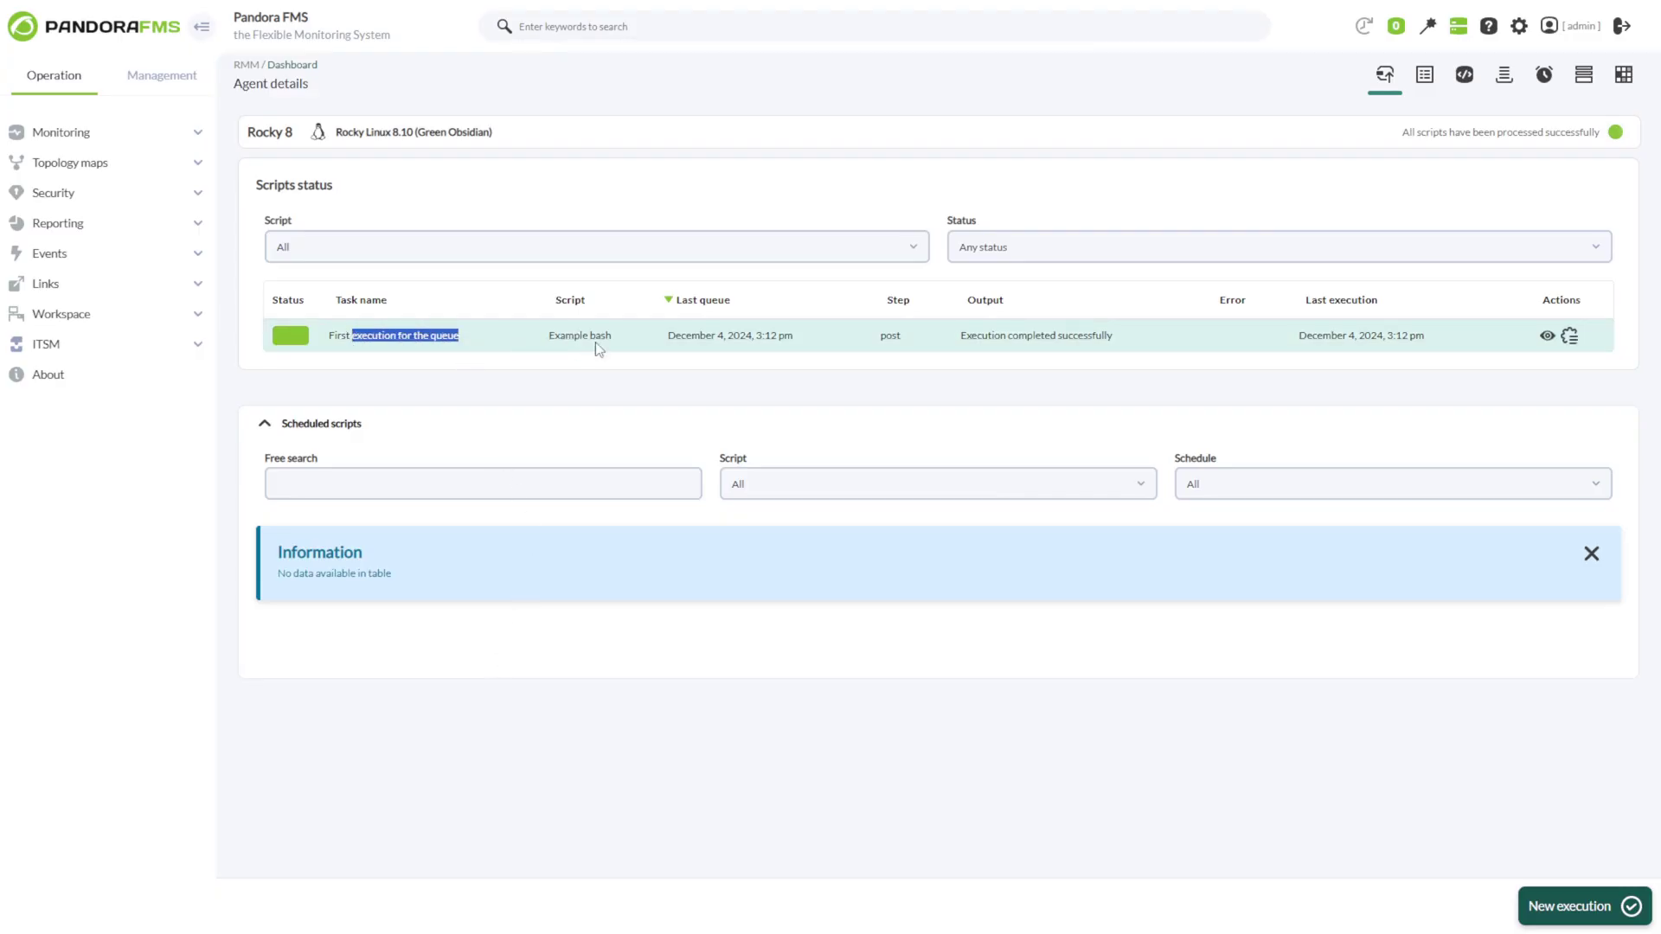
{"action": "left_click", "coordinate": [642, 339]}
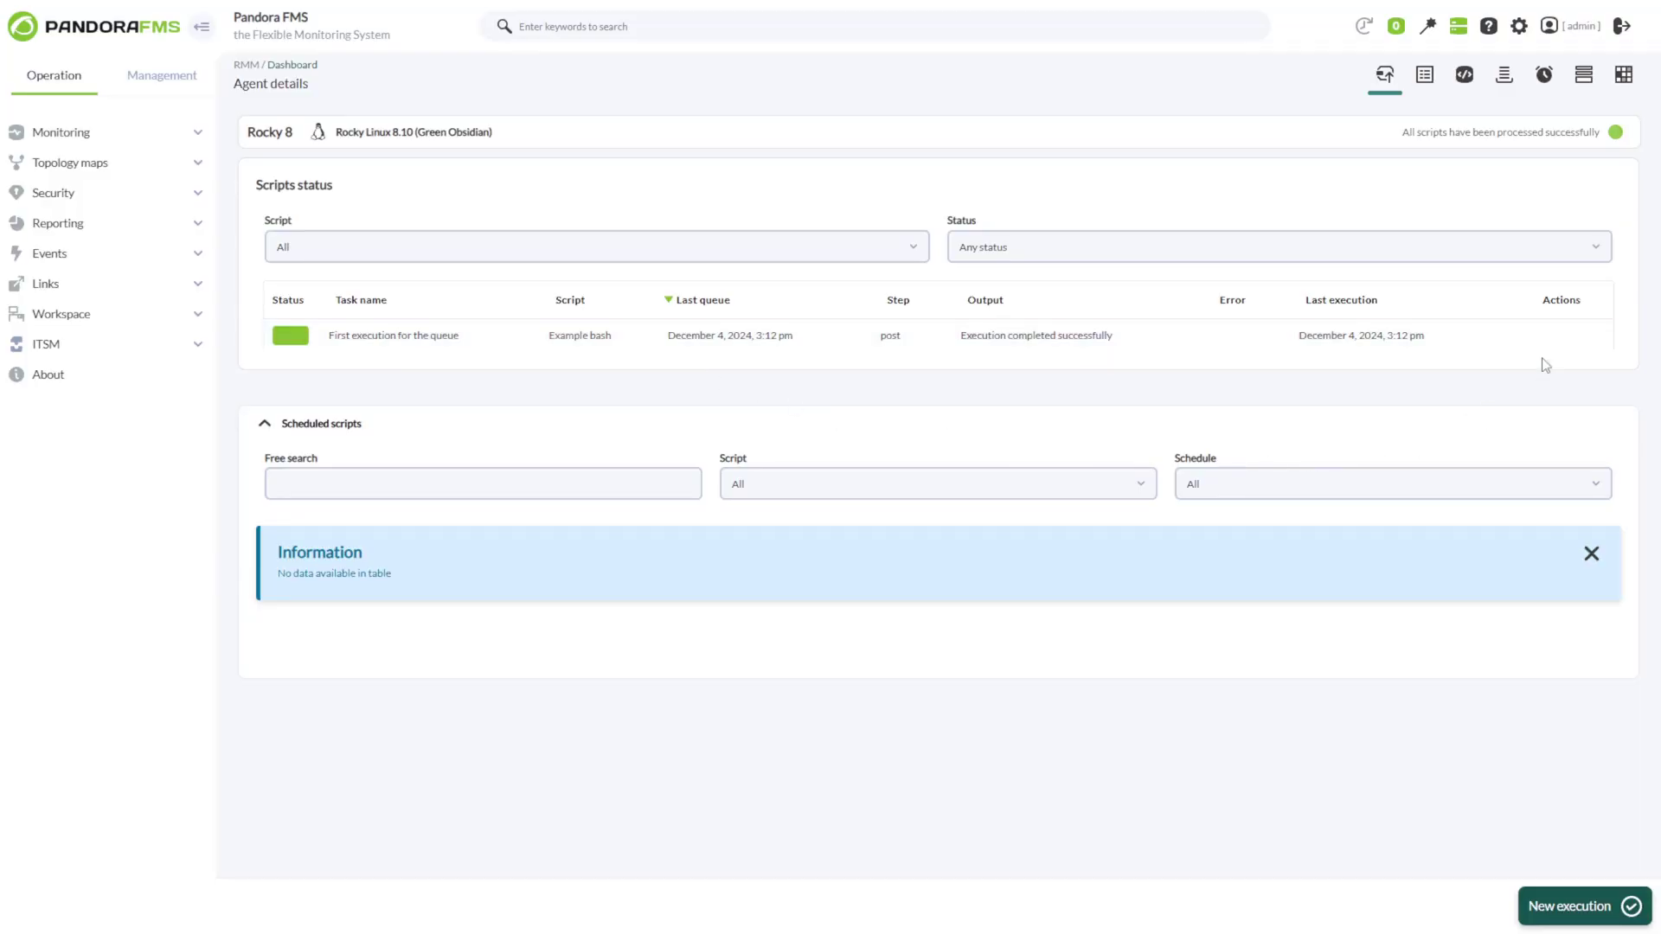
{"action": "left_click", "coordinate": [1570, 337]}
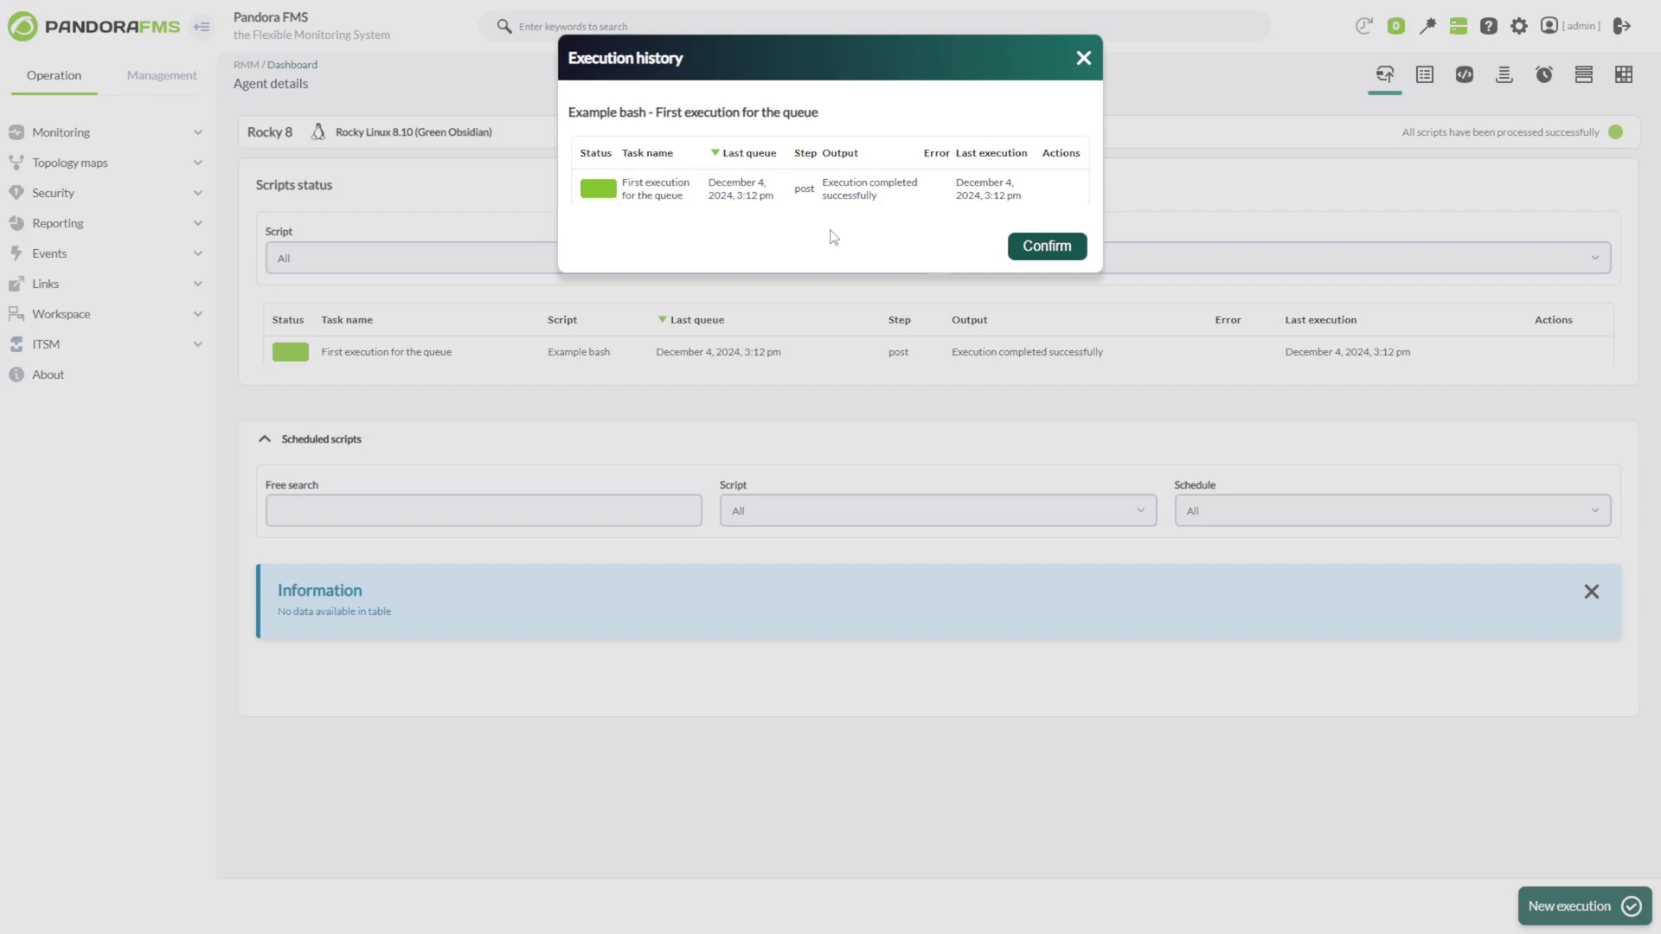
{"action": "left_click", "coordinate": [1034, 247]}
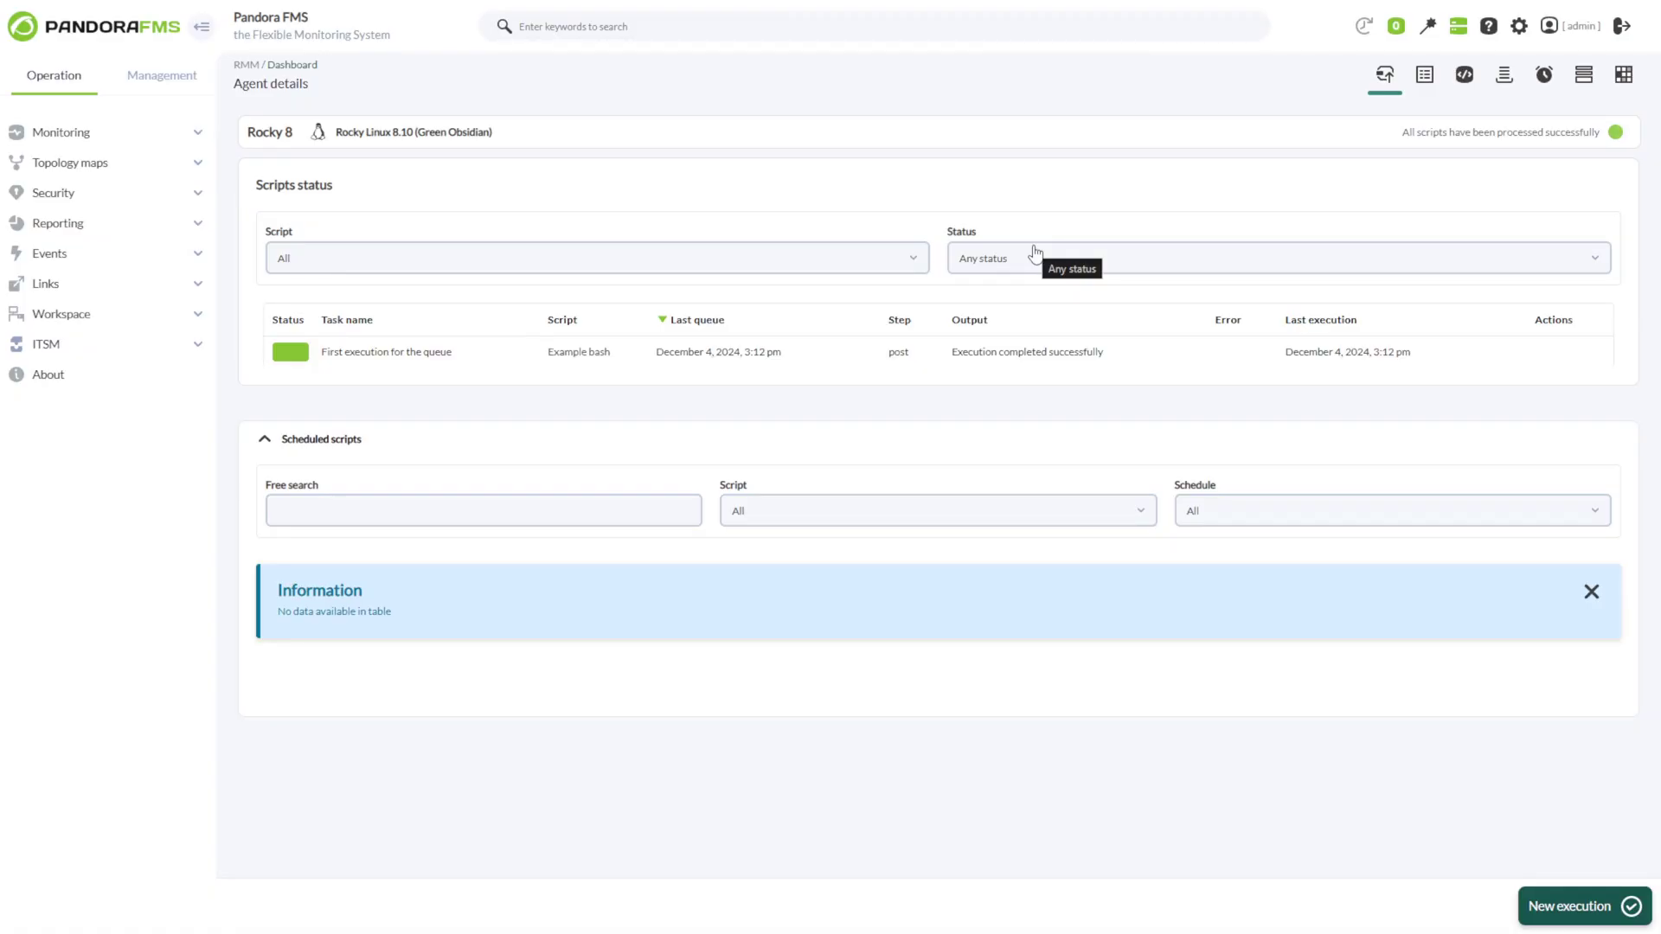
Select Rocky 8 in the RMM agent list and view the bulk execution form, closing it without running anything
{"action": "left_click", "coordinate": [1584, 76]}
{"action": "left_click", "coordinate": [280, 266]}
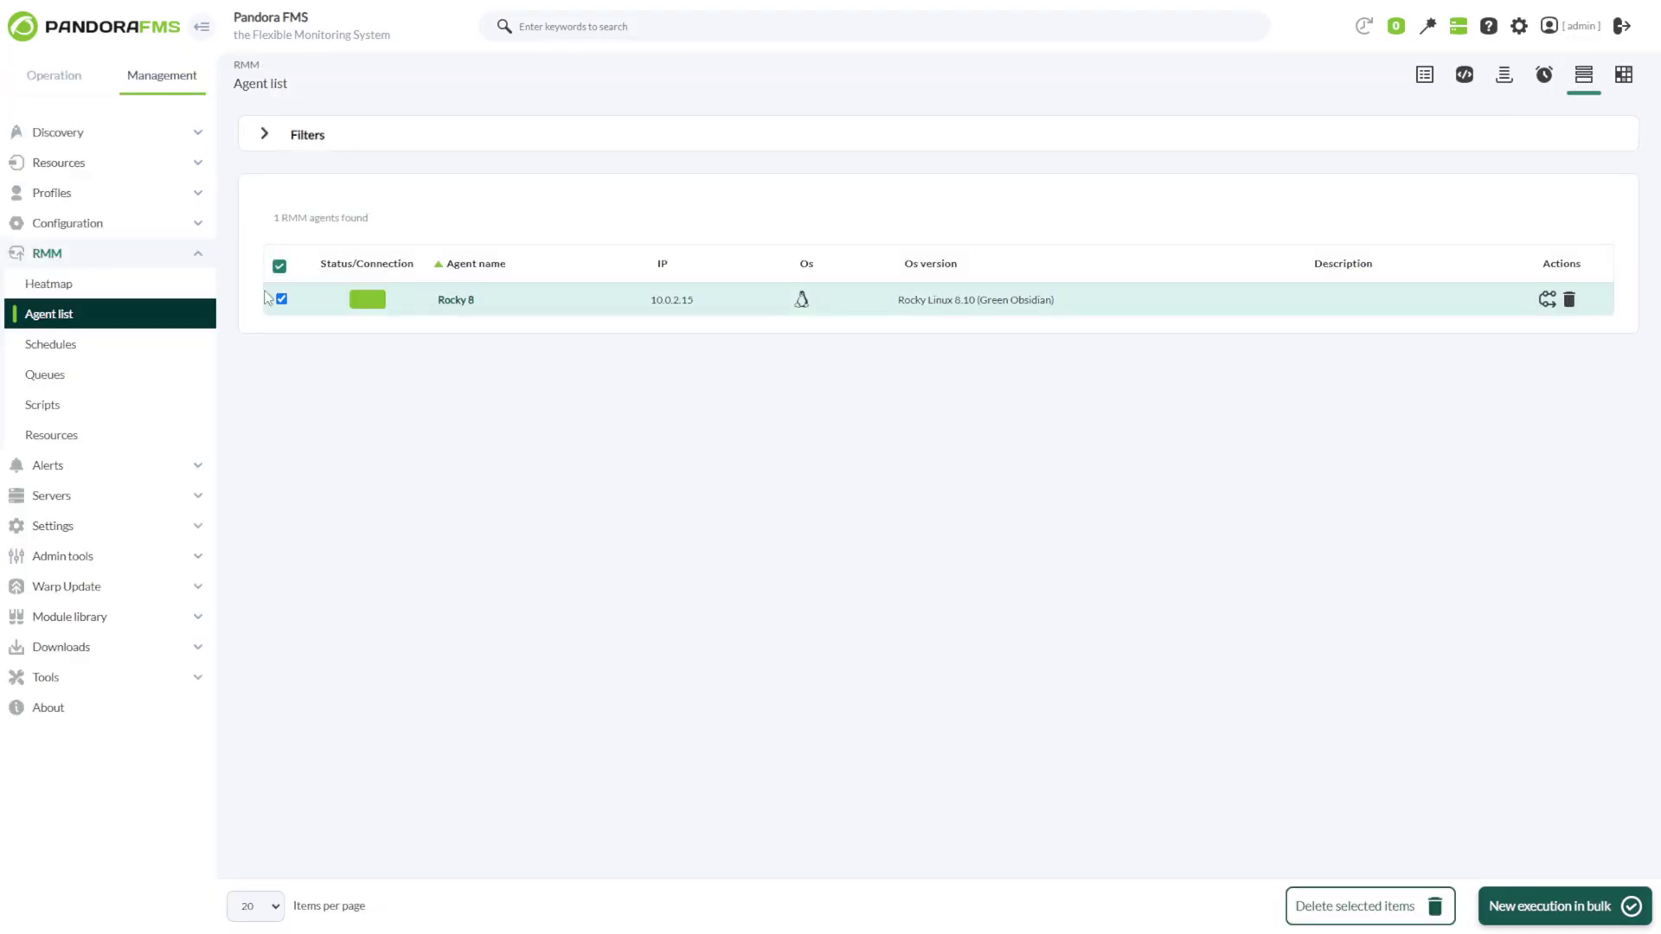
{"action": "left_click", "coordinate": [1487, 909]}
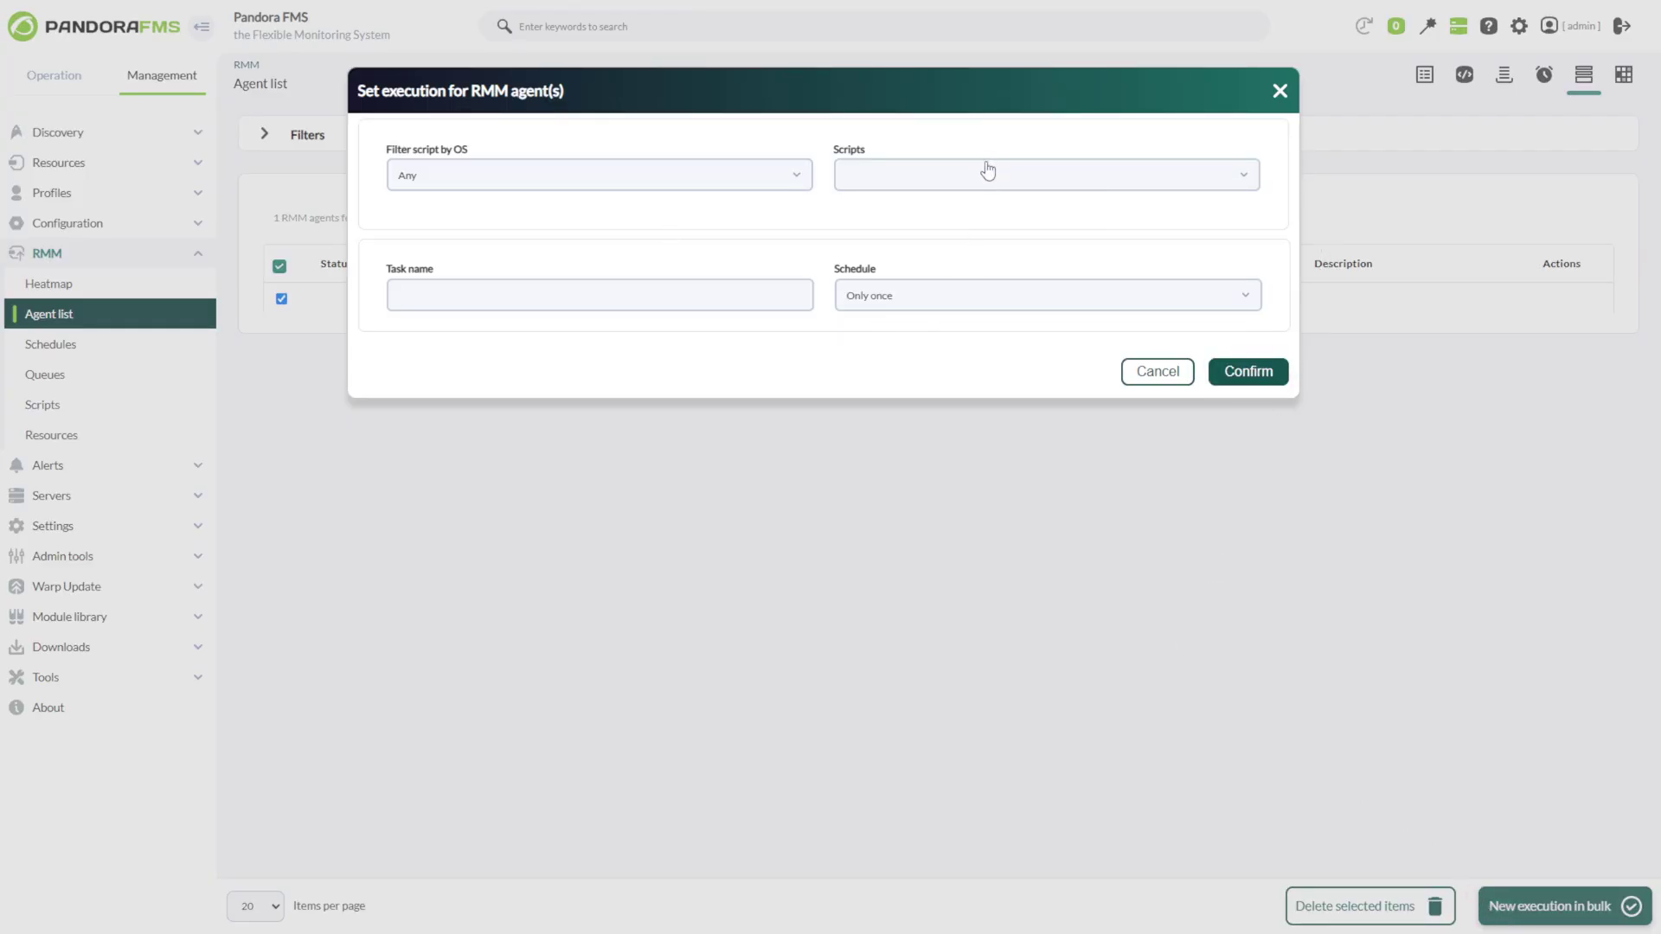
{"action": "left_click", "coordinate": [1281, 93]}
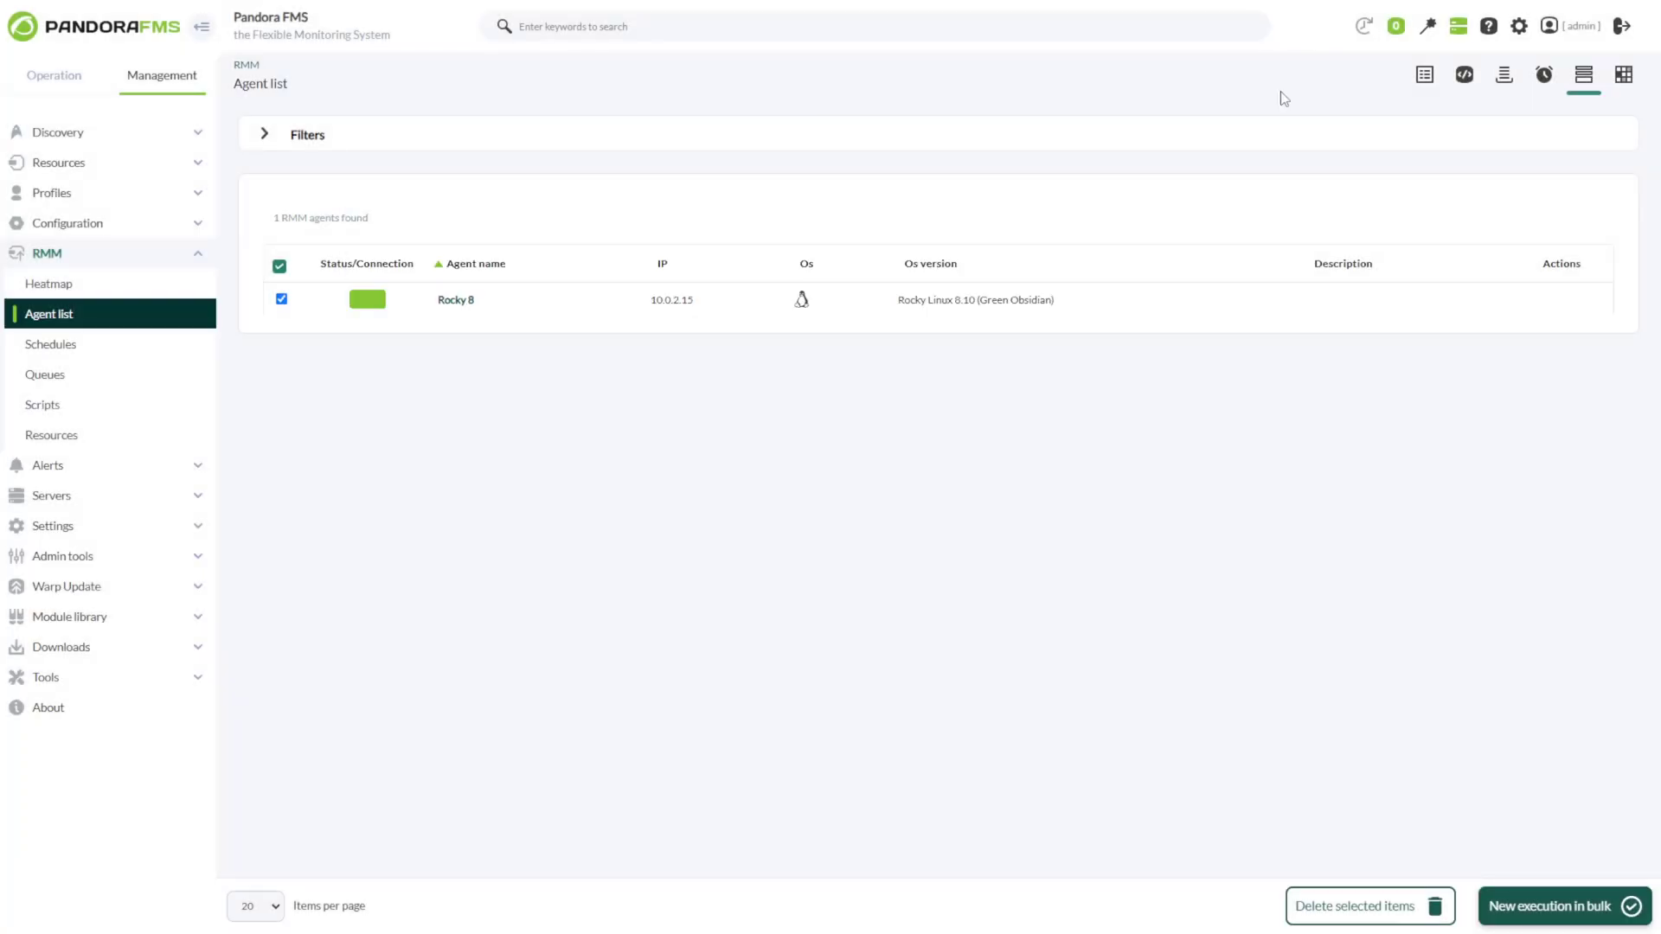
Set up a new execution on the Rocky 8 agent with the Linux filter, the Example bash script and the task name "Task name"
{"action": "left_click", "coordinate": [456, 300]}
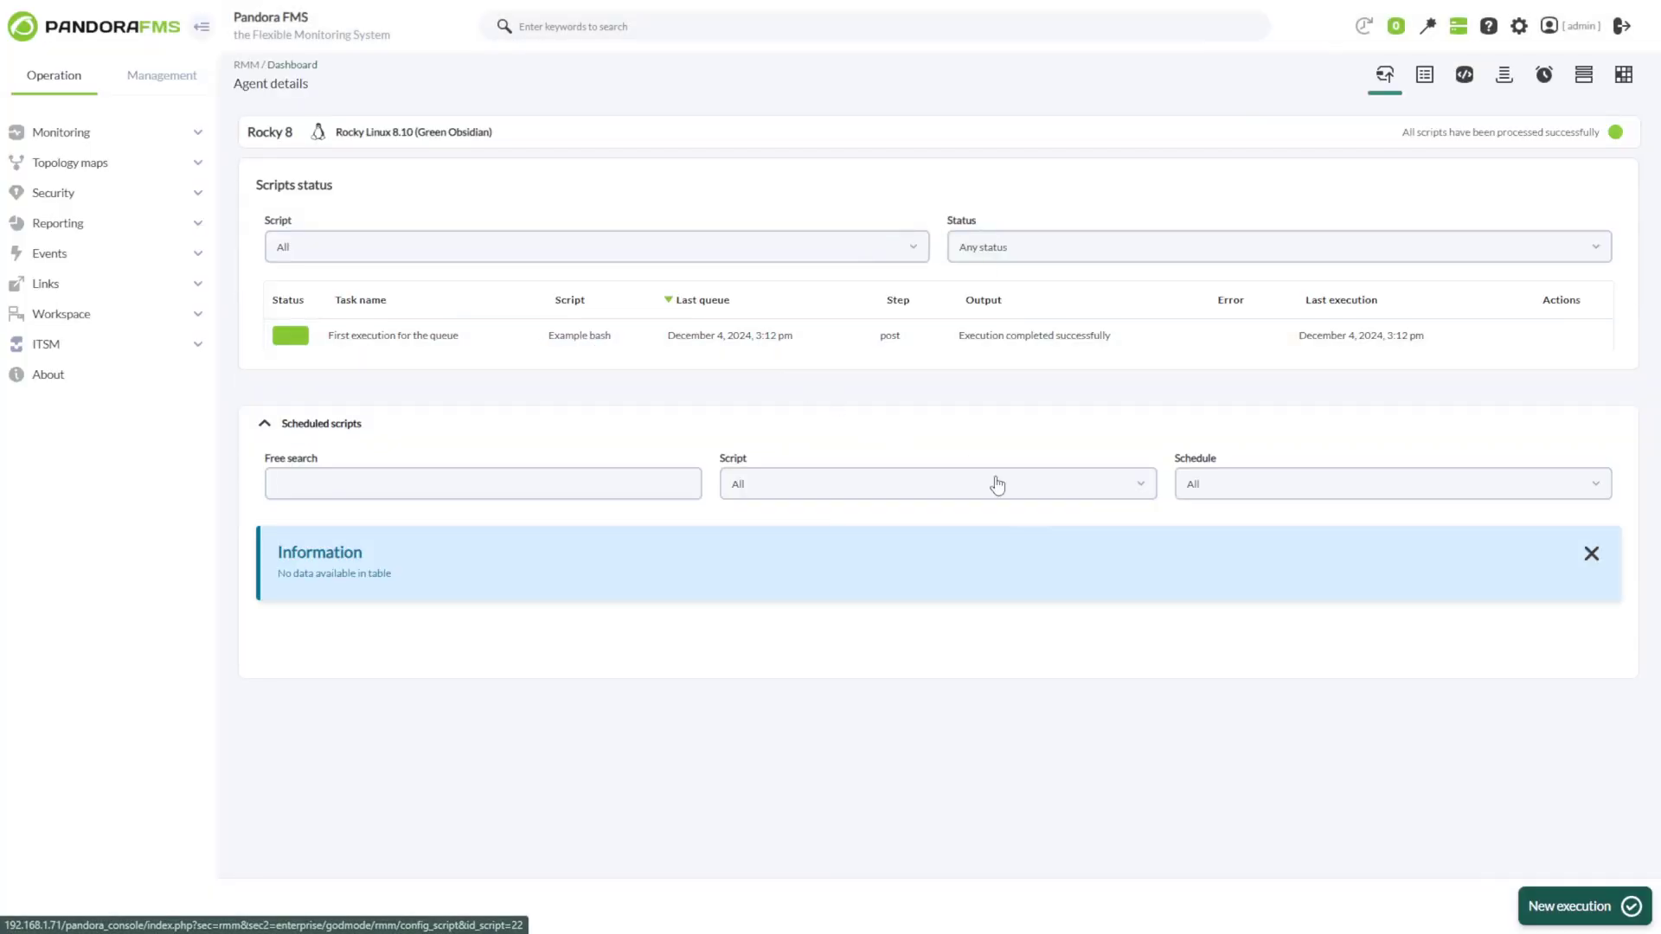
{"action": "left_click", "coordinate": [1524, 910]}
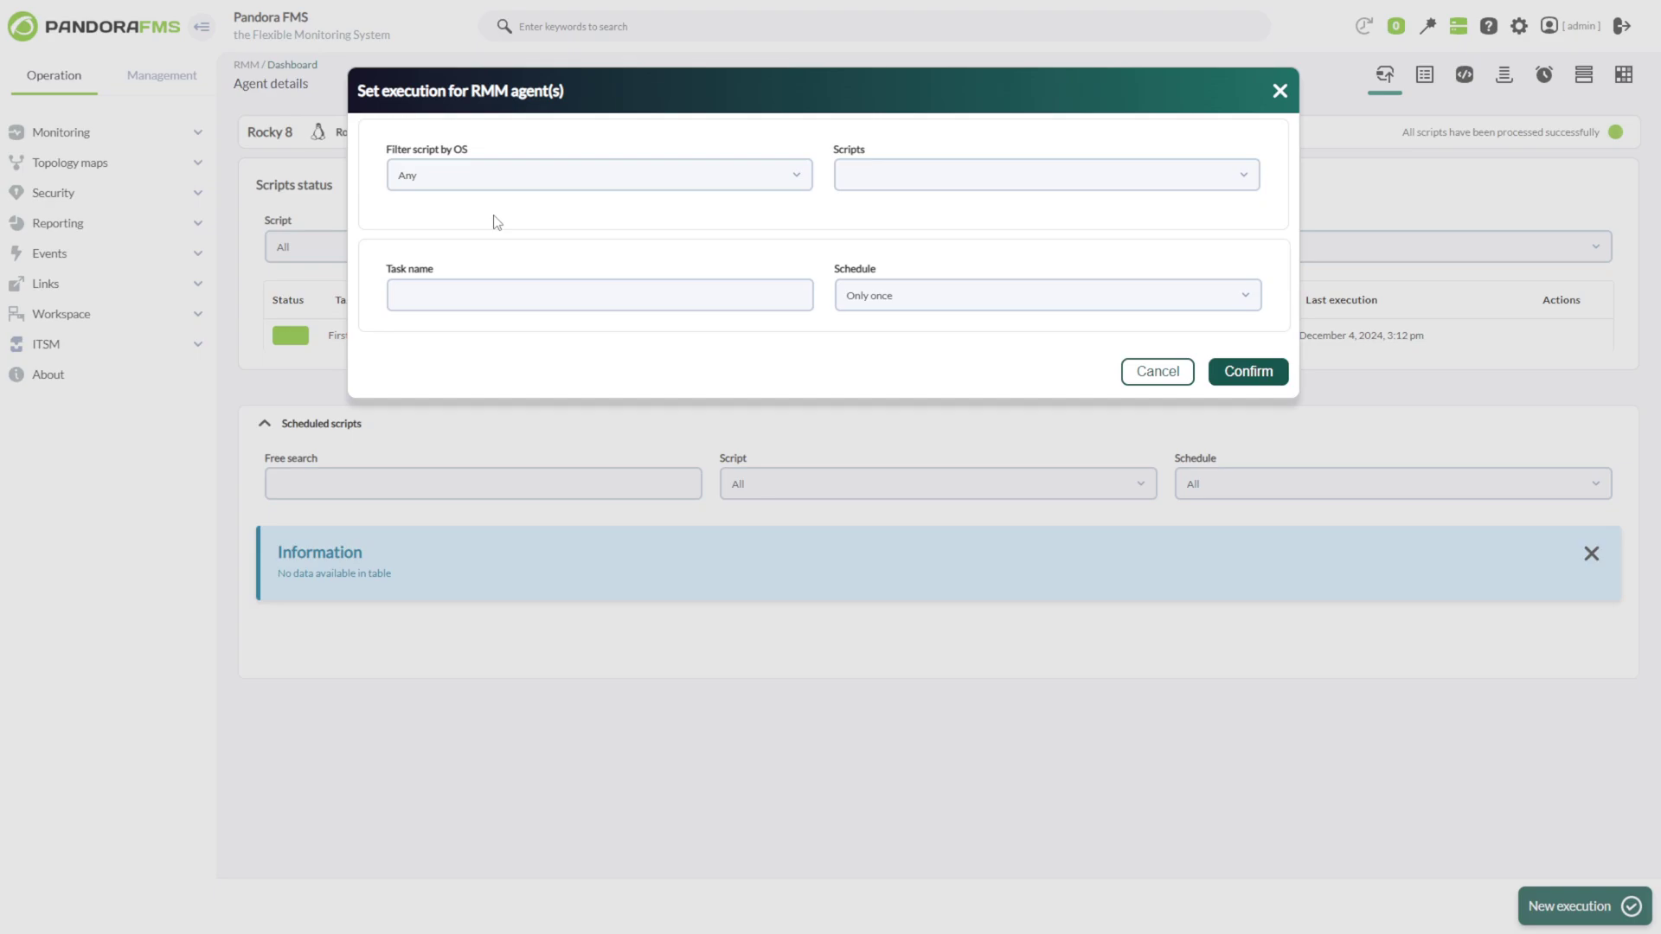
{"action": "left_click", "coordinate": [488, 176]}
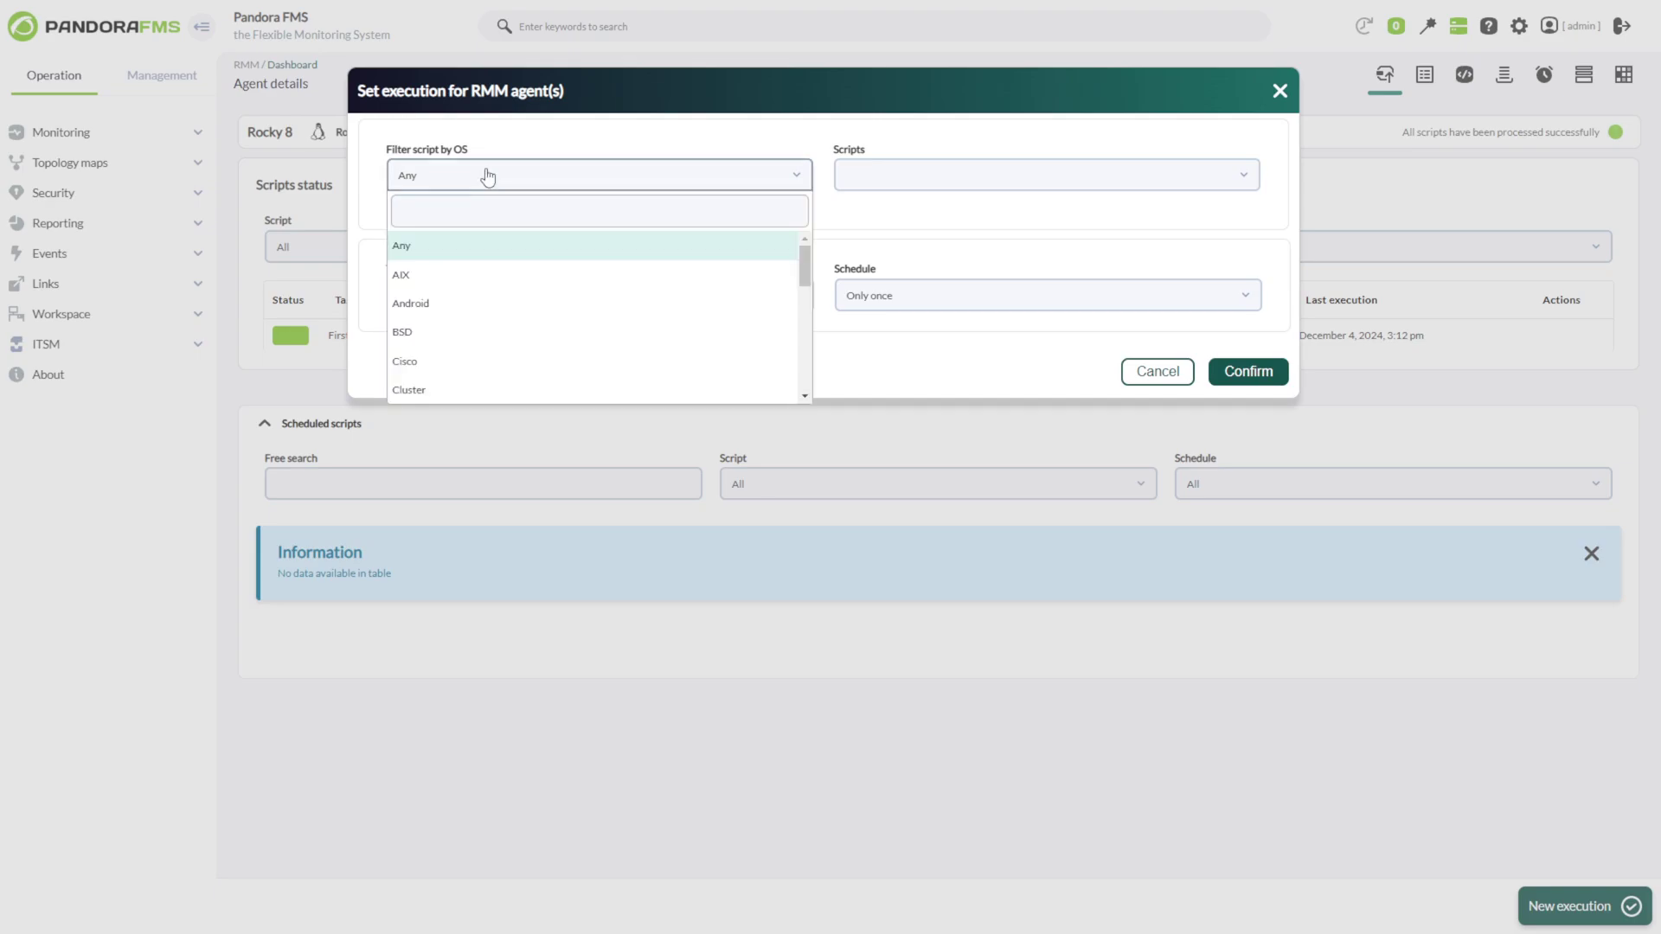
{"action": "scroll", "coordinate": [475, 323], "scroll_direction": "down", "scroll_amount": 2}
{"action": "left_click", "coordinate": [450, 389]}
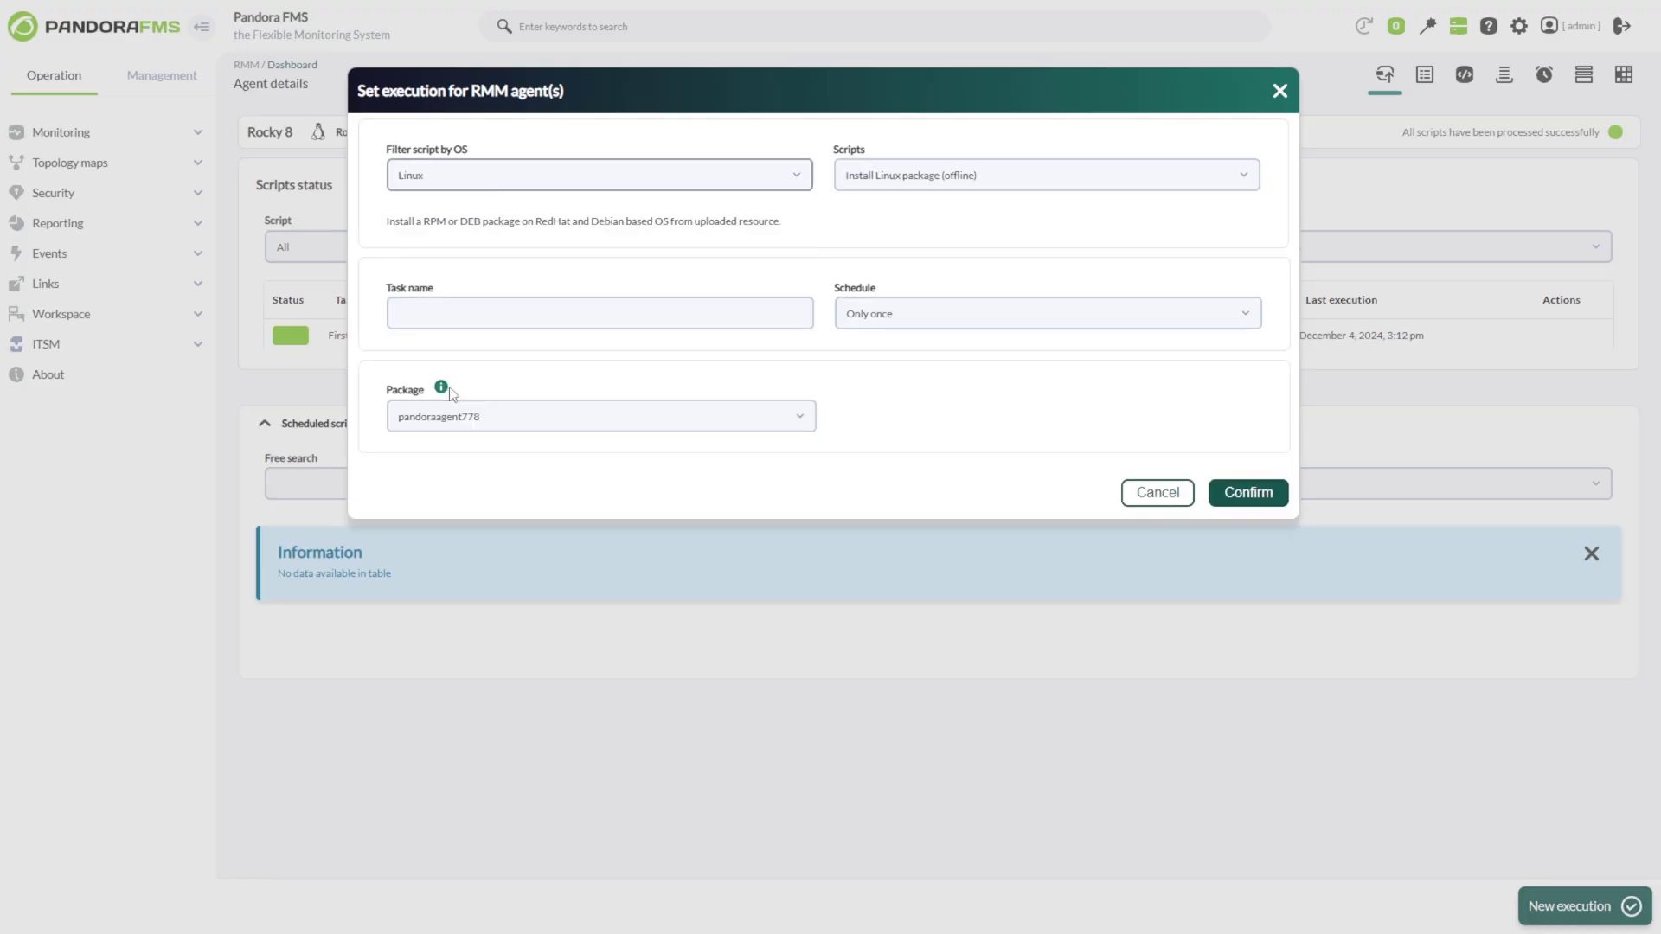
{"action": "left_click", "coordinate": [881, 189]}
{"action": "scroll", "coordinate": [915, 278], "scroll_direction": "down", "scroll_amount": 3}
{"action": "left_click", "coordinate": [894, 391]}
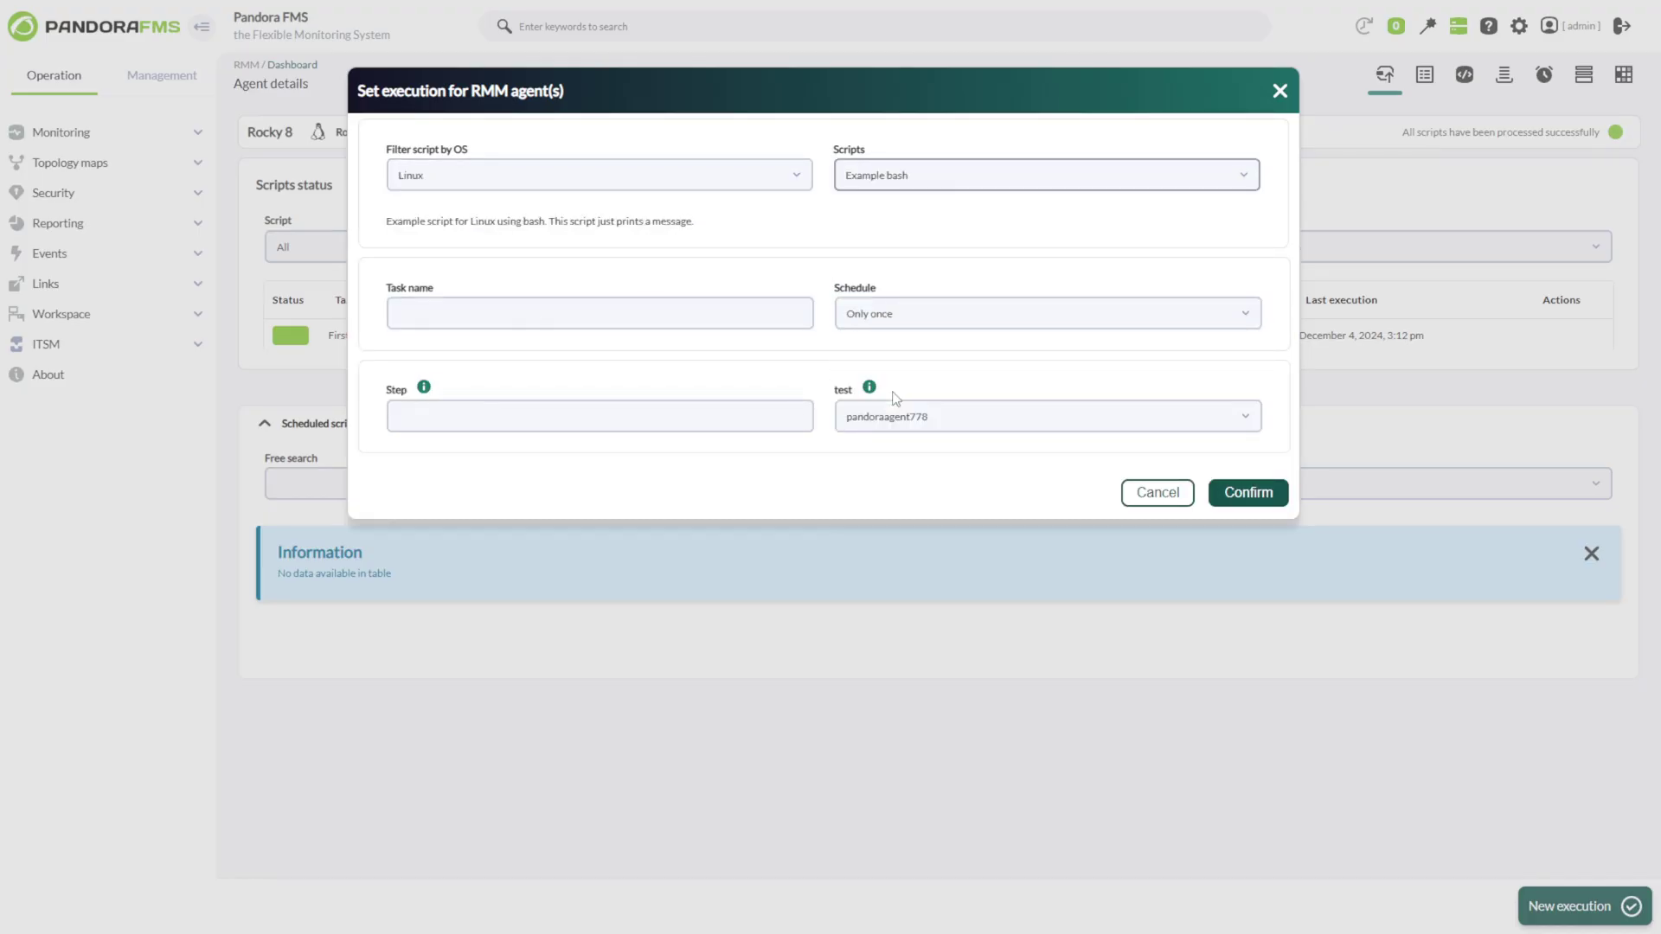
{"action": "left_click", "coordinate": [446, 311]}
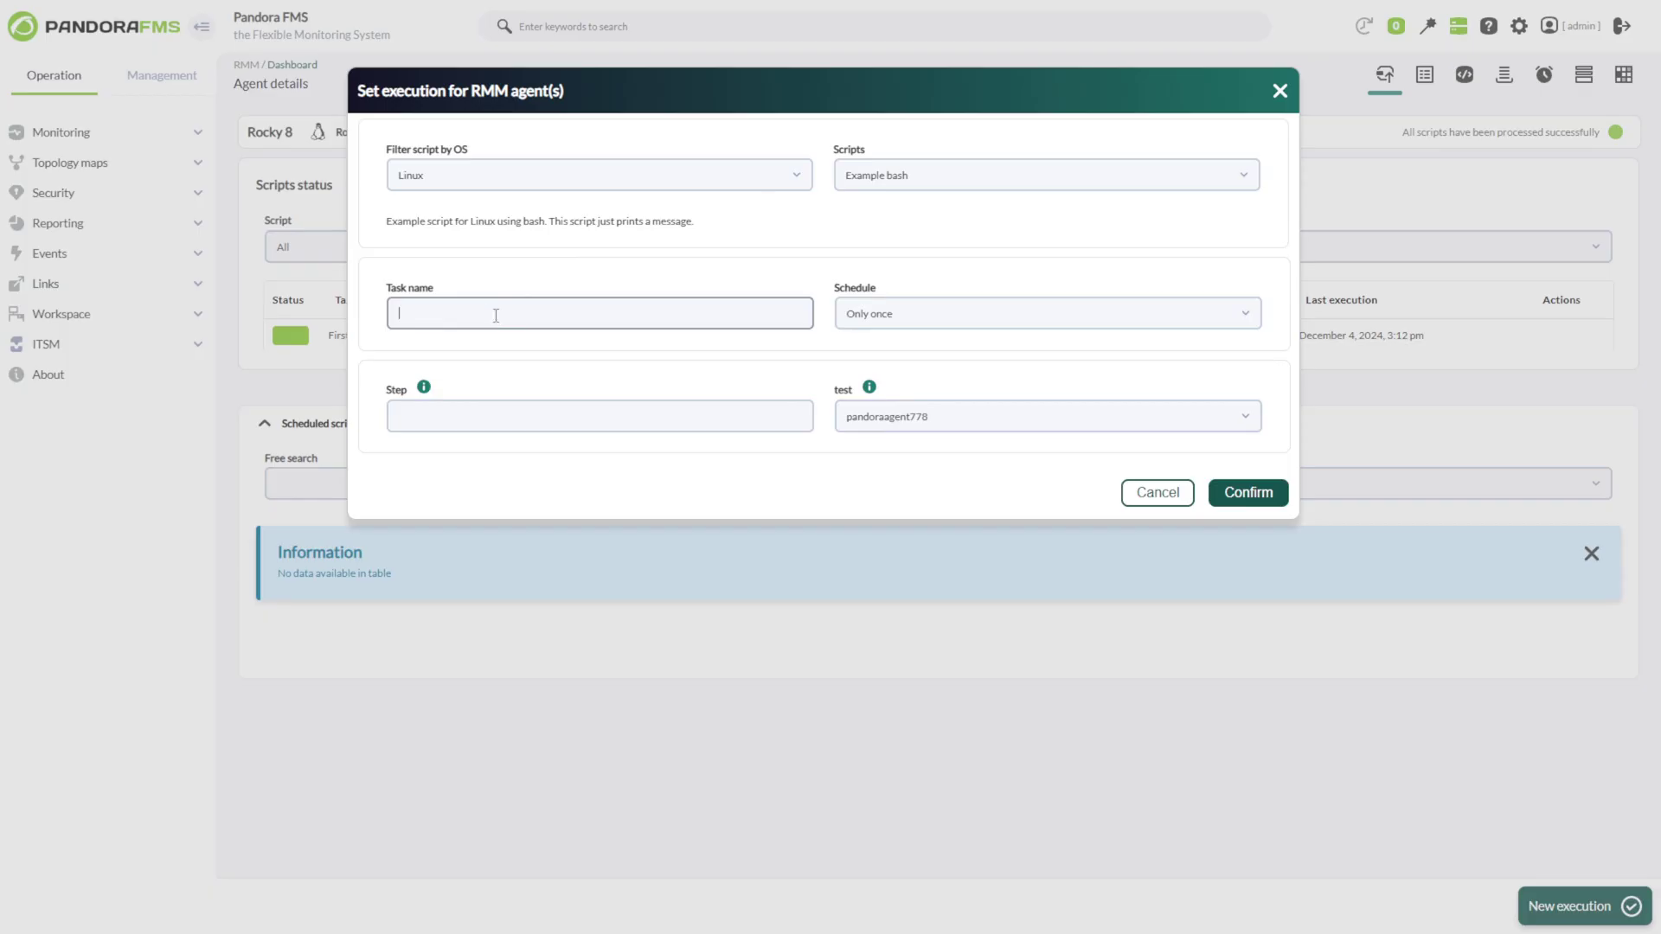
{"action": "type", "text": "Task name"}
Switch the execution's schedule mode to Schedule to view its timing fields and return it to Only once
{"action": "left_click", "coordinate": [896, 314]}
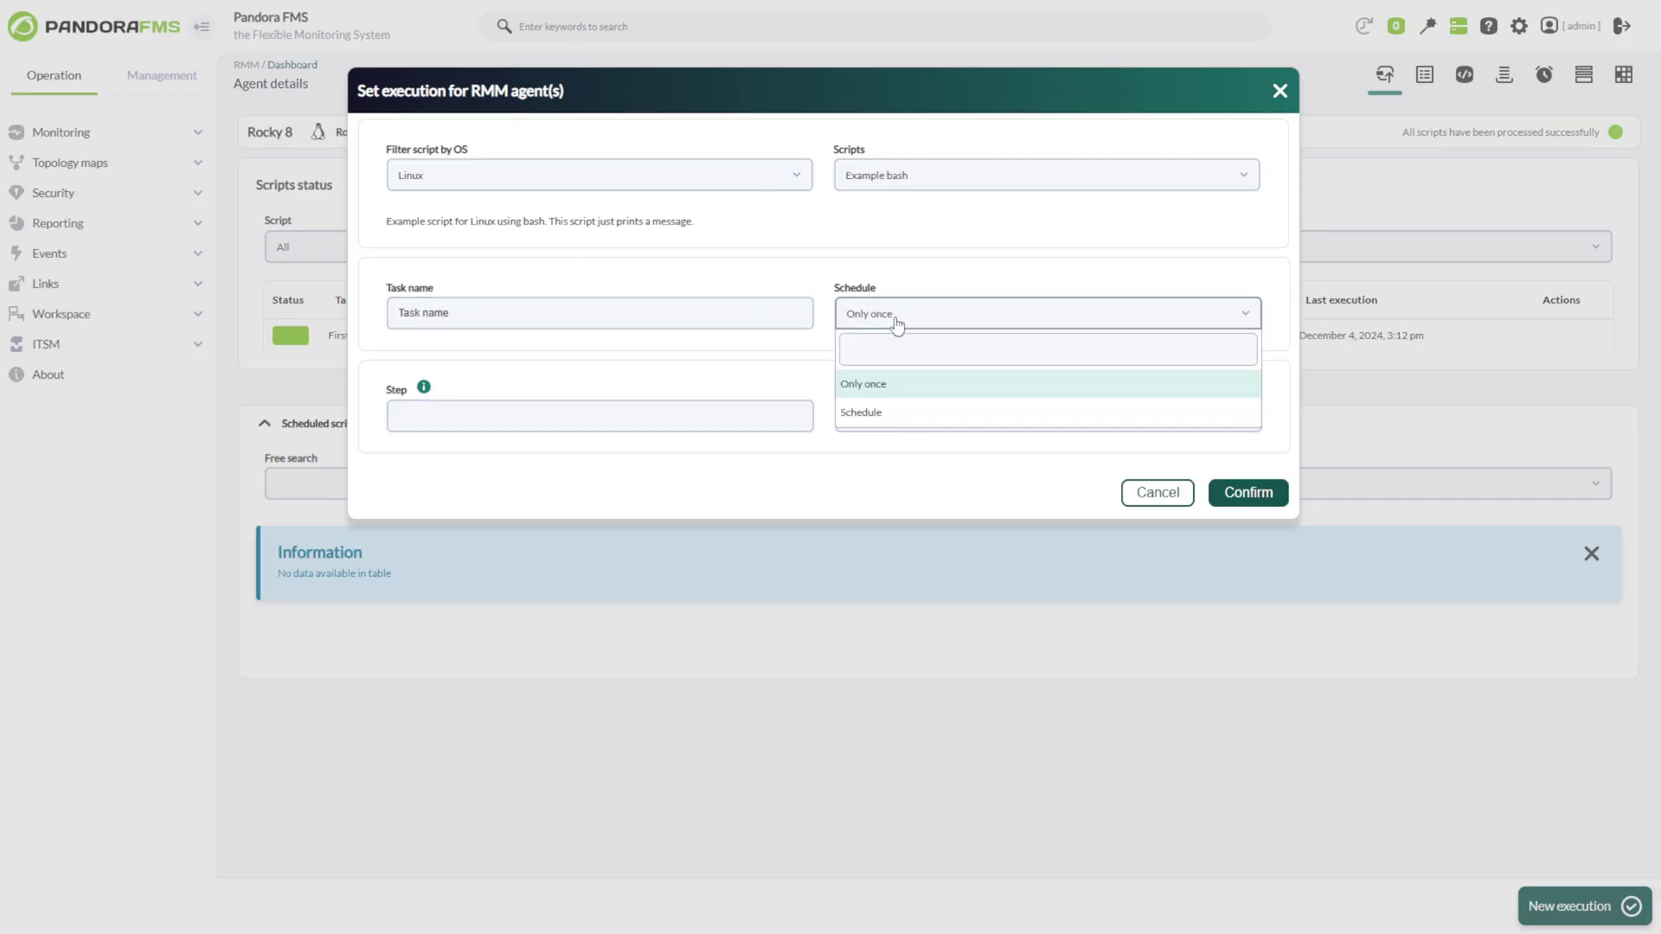
{"action": "left_click", "coordinate": [900, 416]}
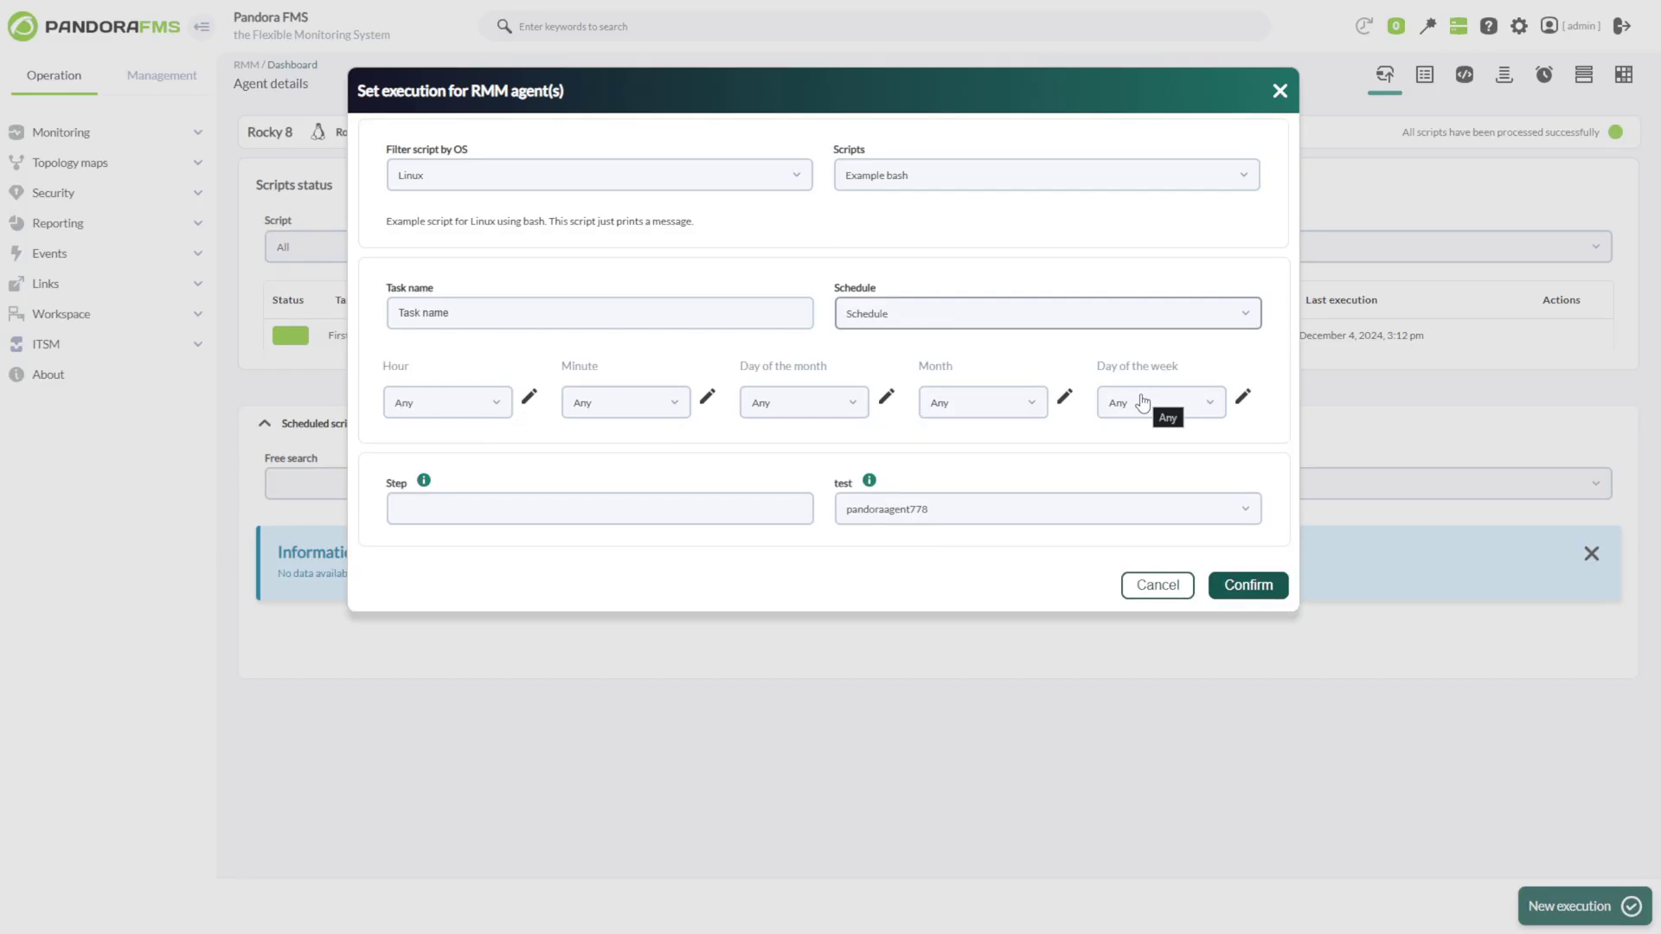
{"action": "left_click", "coordinate": [1130, 326]}
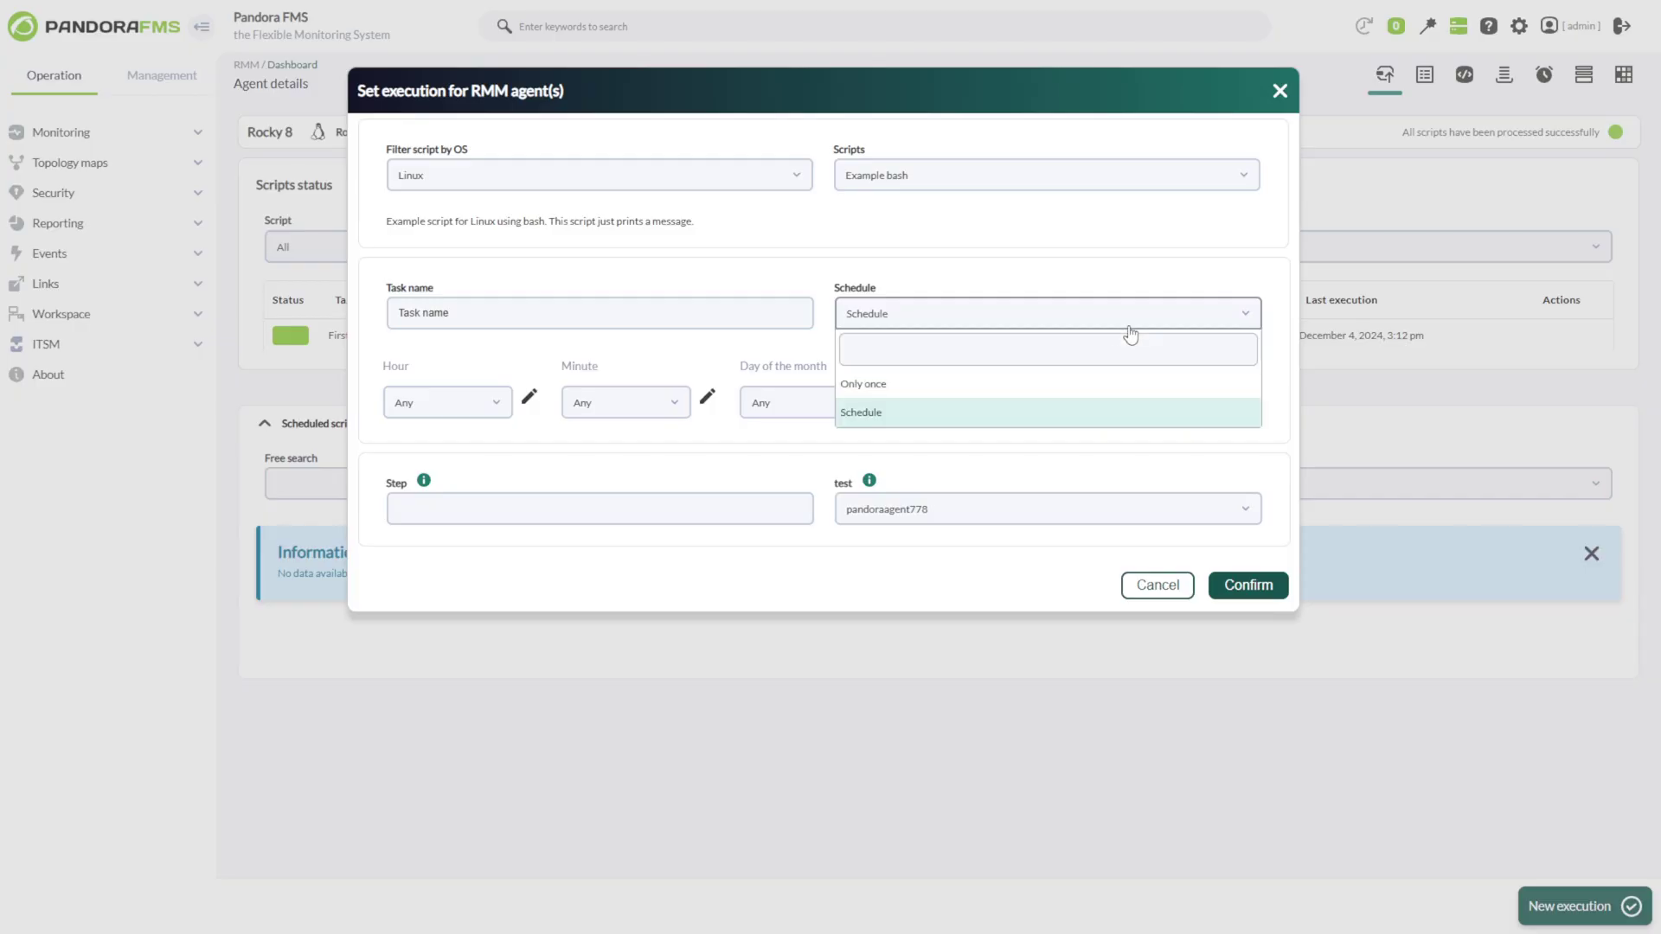
{"action": "left_click", "coordinate": [998, 384]}
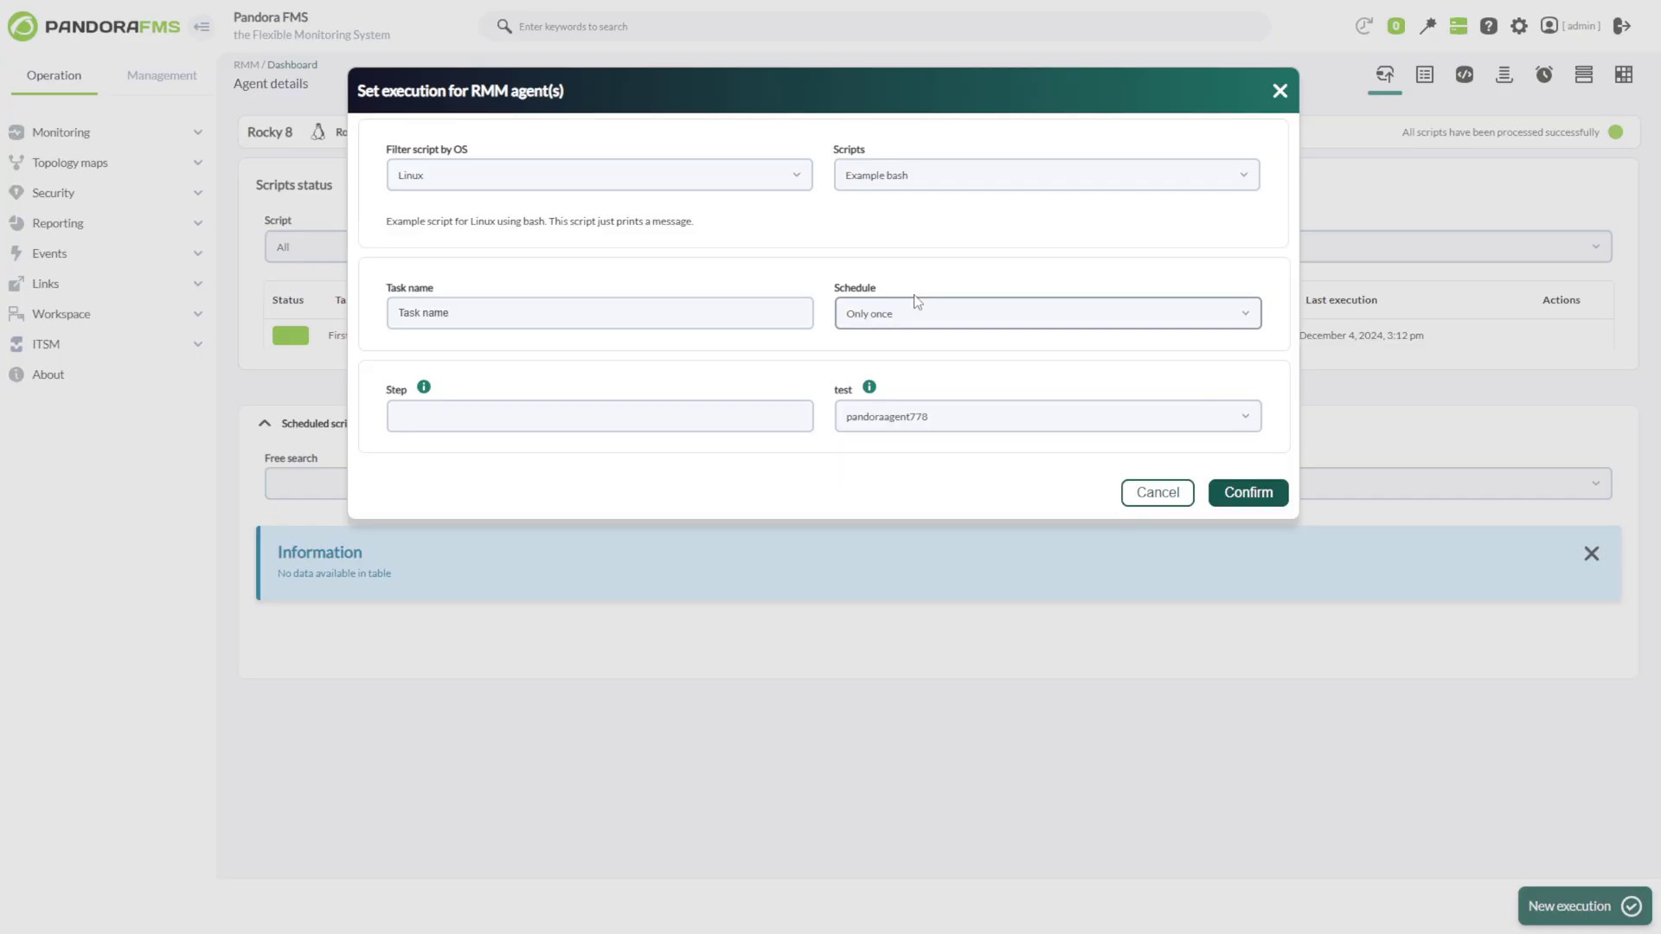
Examine the hour, minute, day and month choices of the Schedule mode and restore the execution to Only once
{"action": "left_click", "coordinate": [887, 311]}
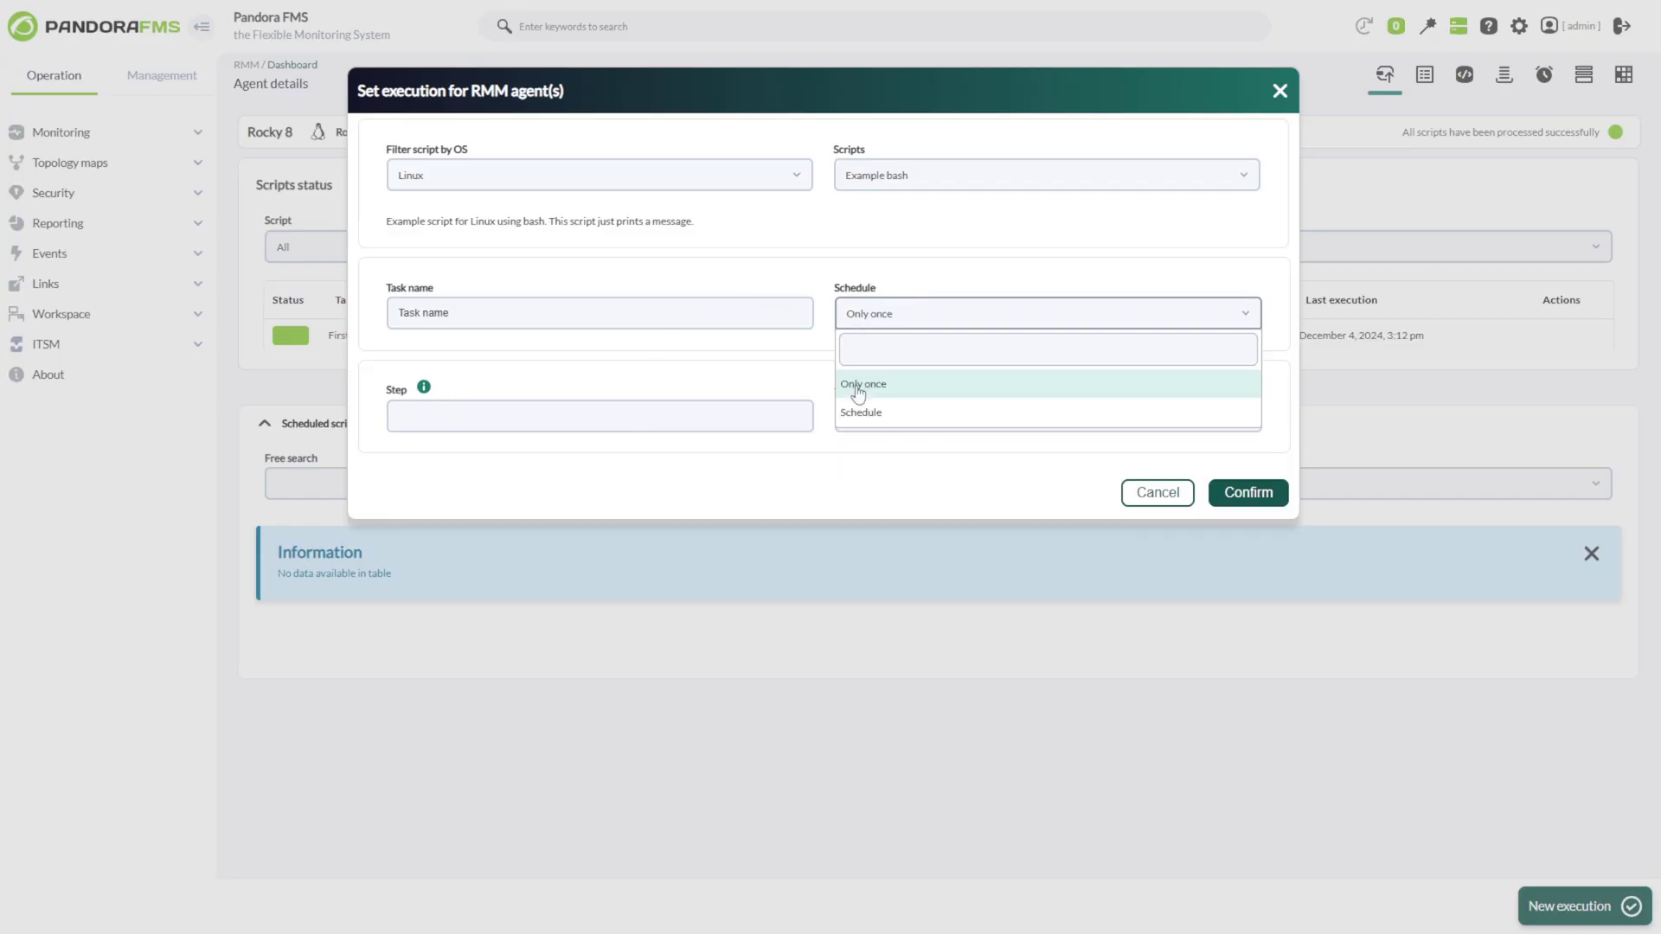
{"action": "left_click", "coordinate": [861, 412]}
{"action": "left_click", "coordinate": [403, 403]}
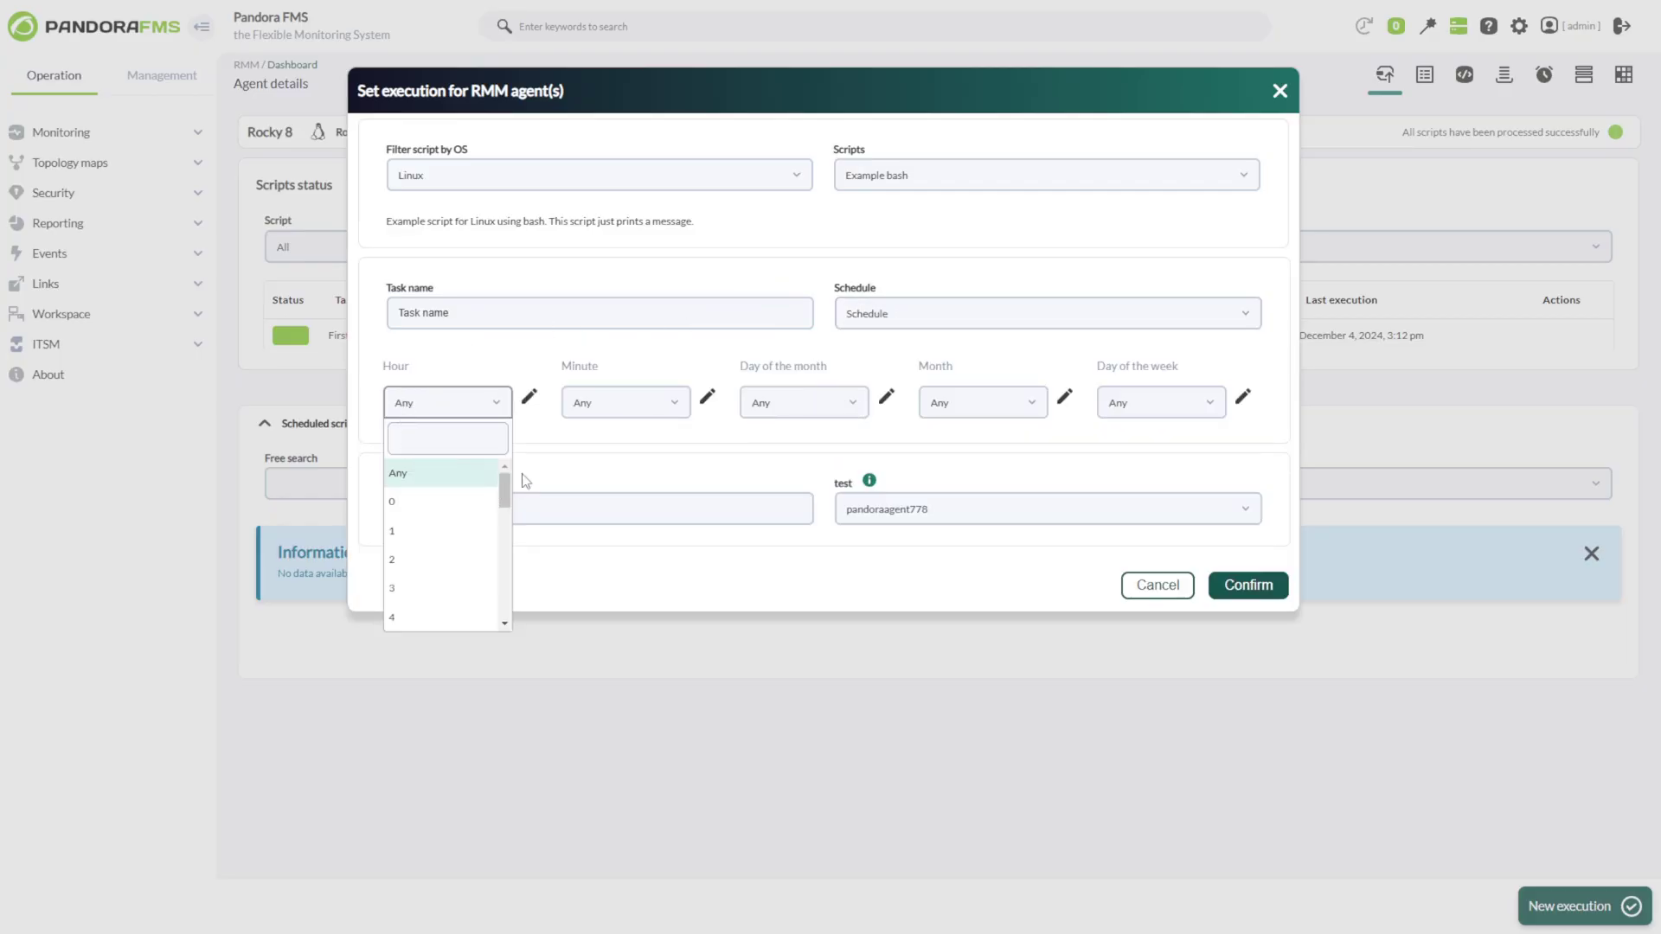
{"action": "scroll", "coordinate": [441, 545], "scroll_direction": "down", "scroll_amount": 5}
{"action": "left_click", "coordinate": [629, 453]}
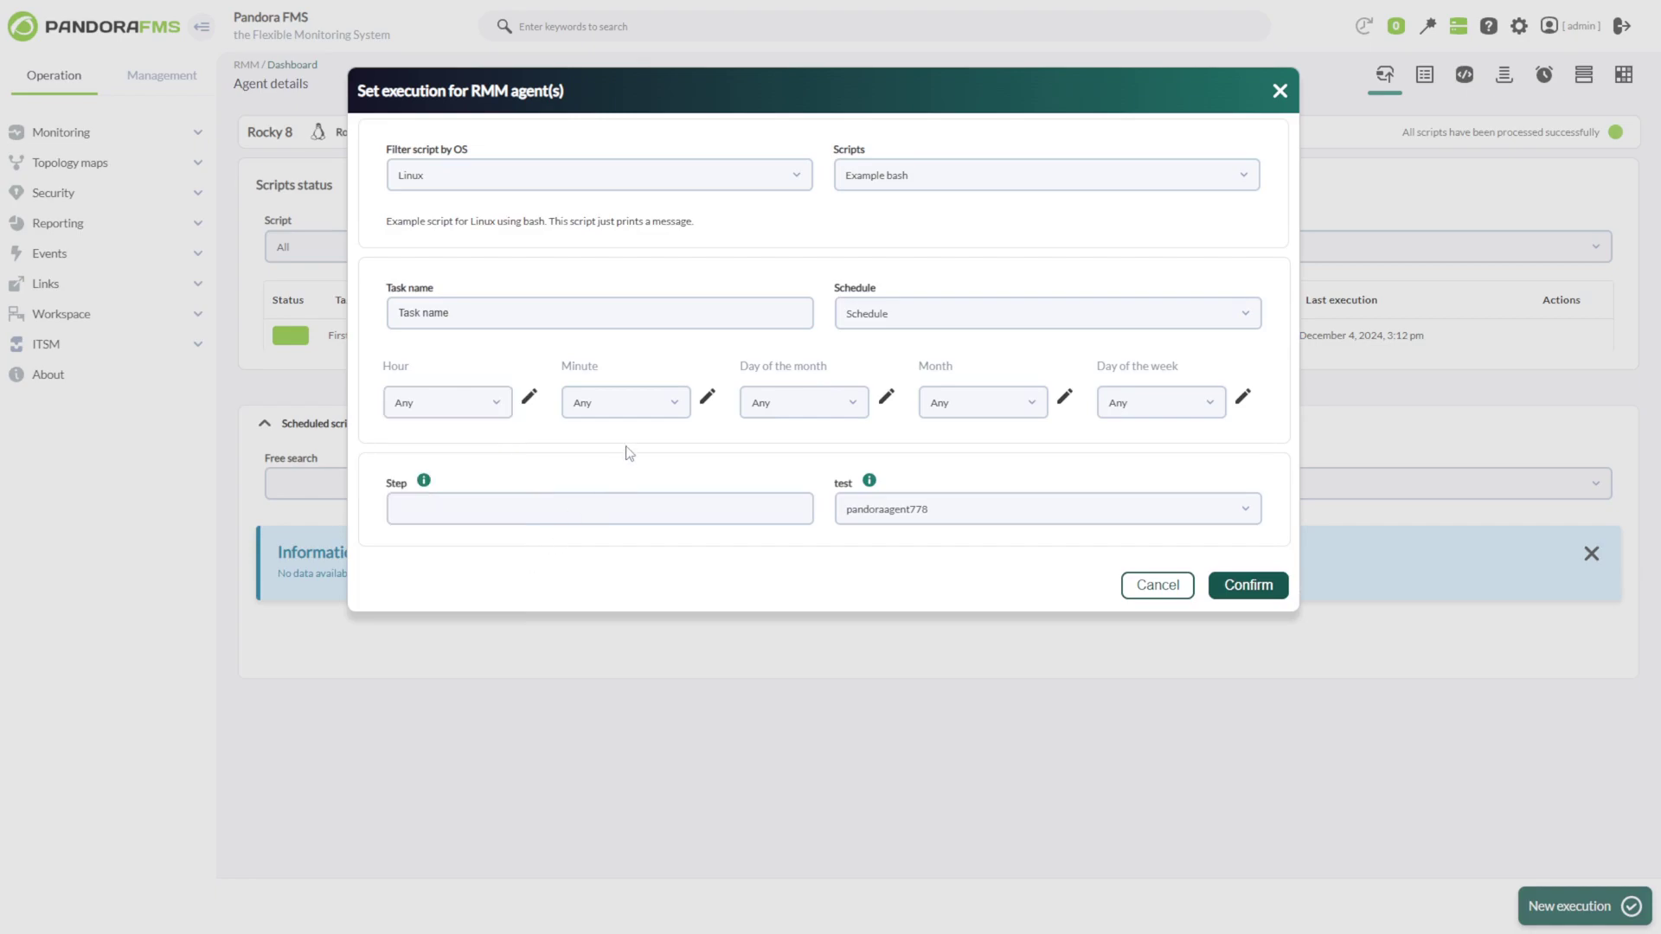
{"action": "left_click", "coordinate": [783, 403]}
{"action": "left_click_drag", "start_coordinate": [383, 366], "coordinate": [1186, 375]}
{"action": "left_click", "coordinate": [1114, 382]}
{"action": "left_click", "coordinate": [935, 316]}
{"action": "left_click", "coordinate": [865, 383]}
Set Step to post, keep pandoraagent778 as the test resource, and submit the execution
{"action": "left_click", "coordinate": [712, 411]}
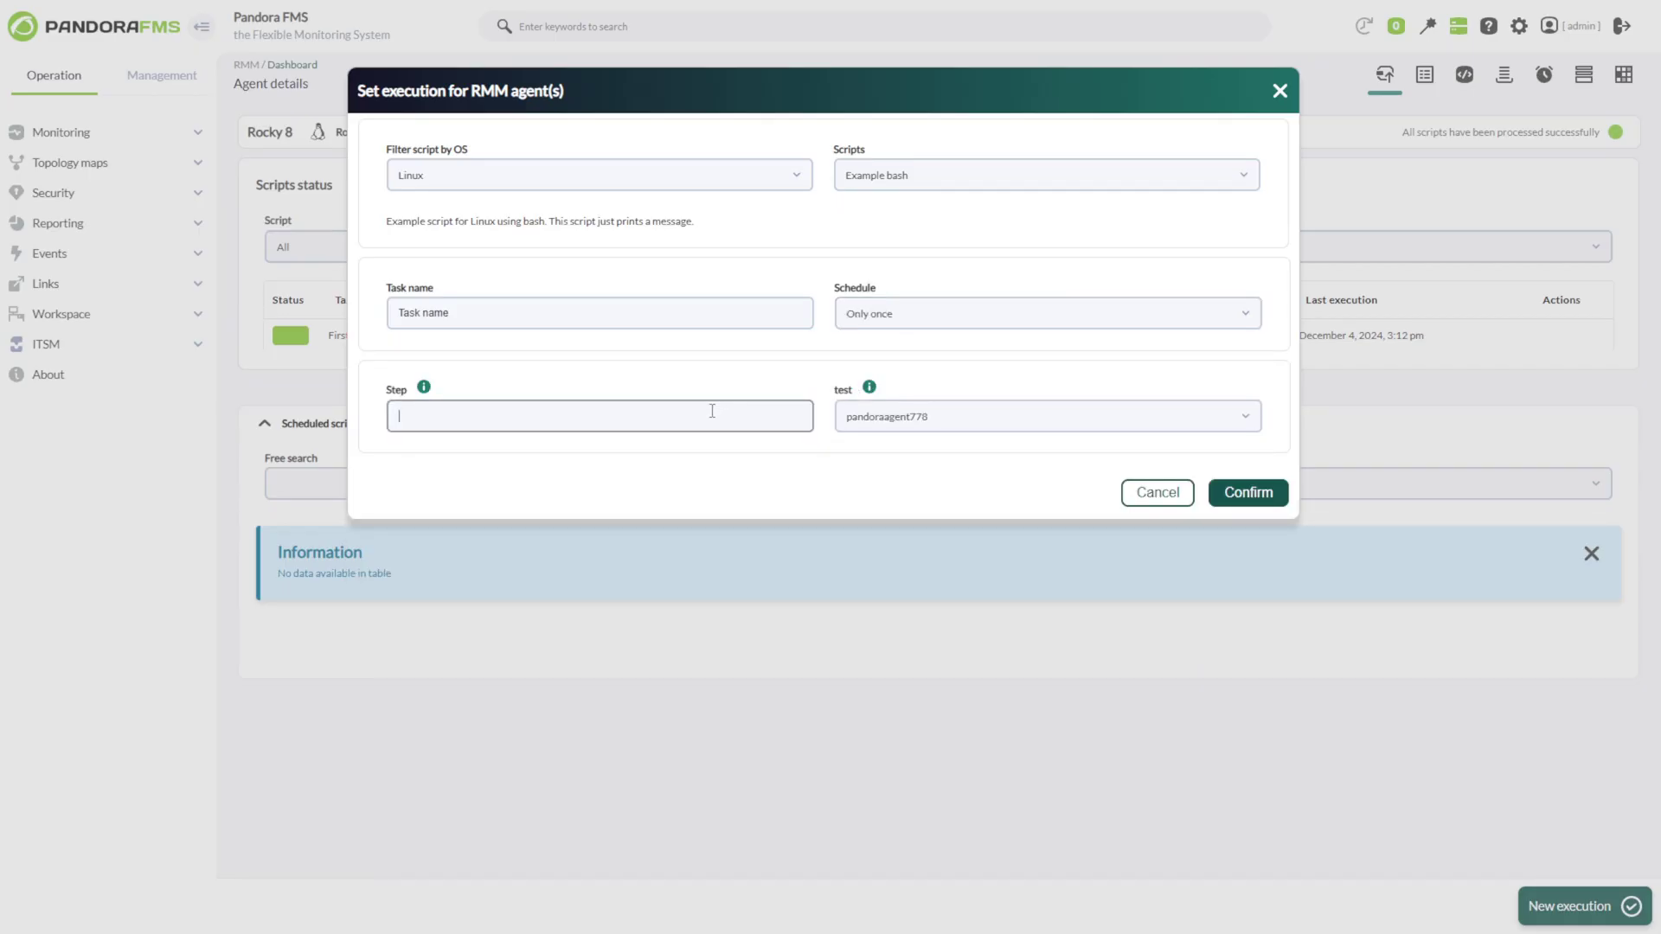
{"action": "type", "text": "post"}
{"action": "left_click", "coordinate": [967, 416]}
{"action": "left_click", "coordinate": [946, 515]}
{"action": "left_click", "coordinate": [962, 432]}
{"action": "left_click", "coordinate": [958, 488]}
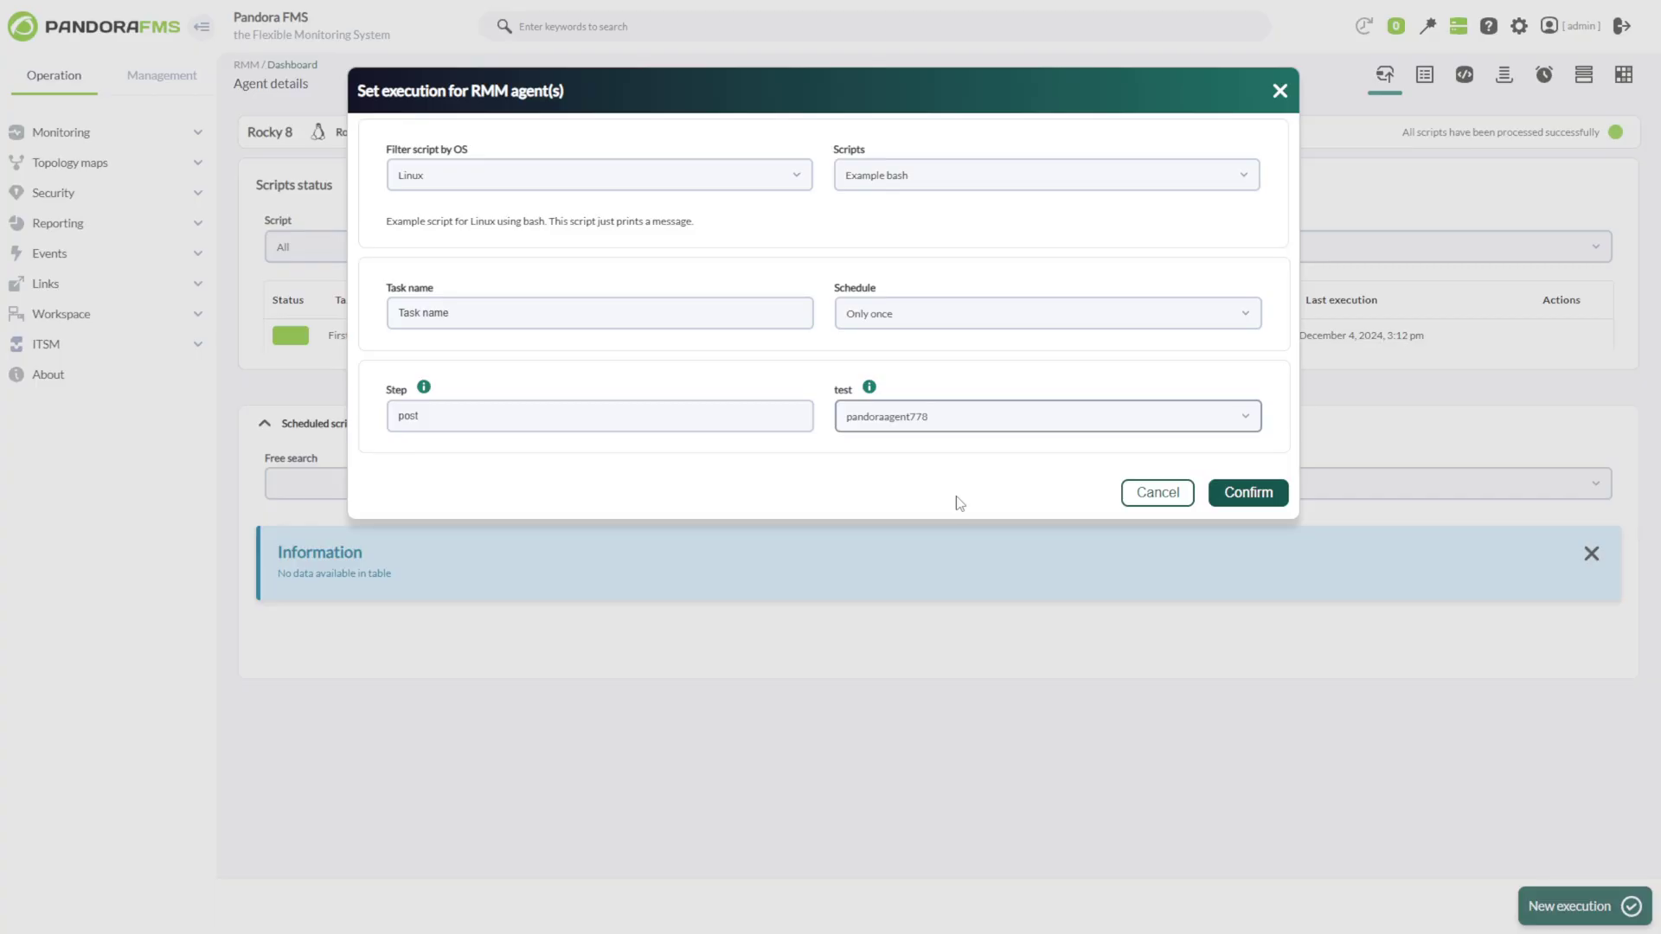
{"action": "left_click", "coordinate": [1231, 493]}
{"action": "key", "text": "Return"}
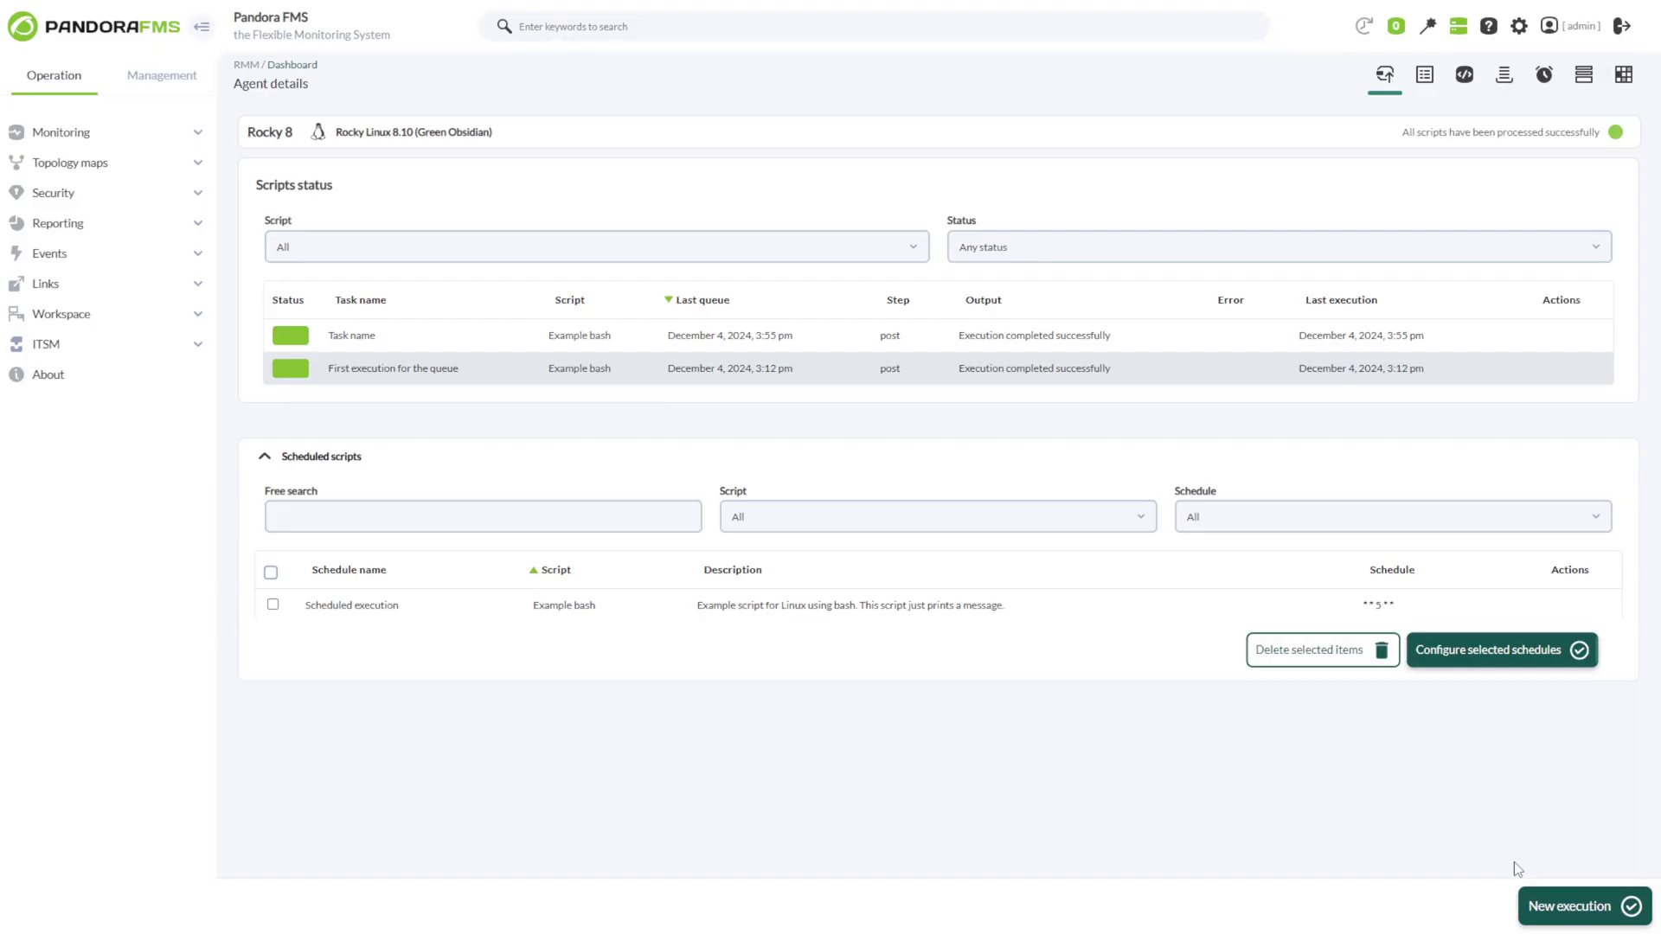
Open the RMM schedules and inspect the configuration of Scheduled execution without changing it
{"action": "left_click", "coordinate": [1546, 76]}
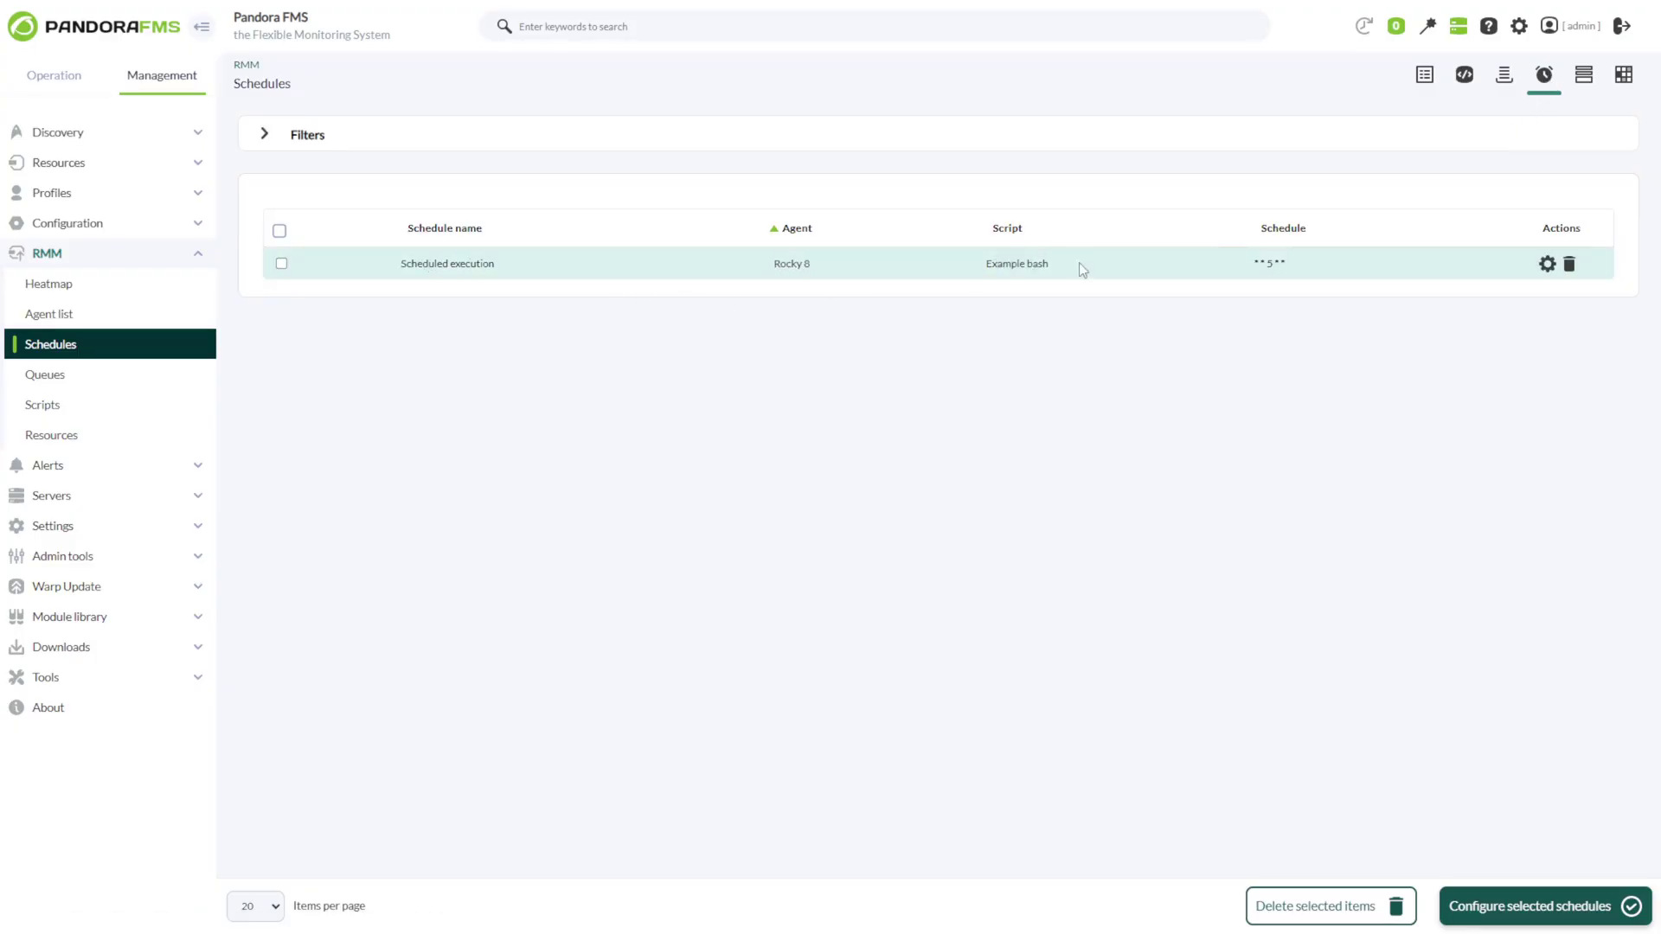
{"action": "left_click", "coordinate": [1546, 265]}
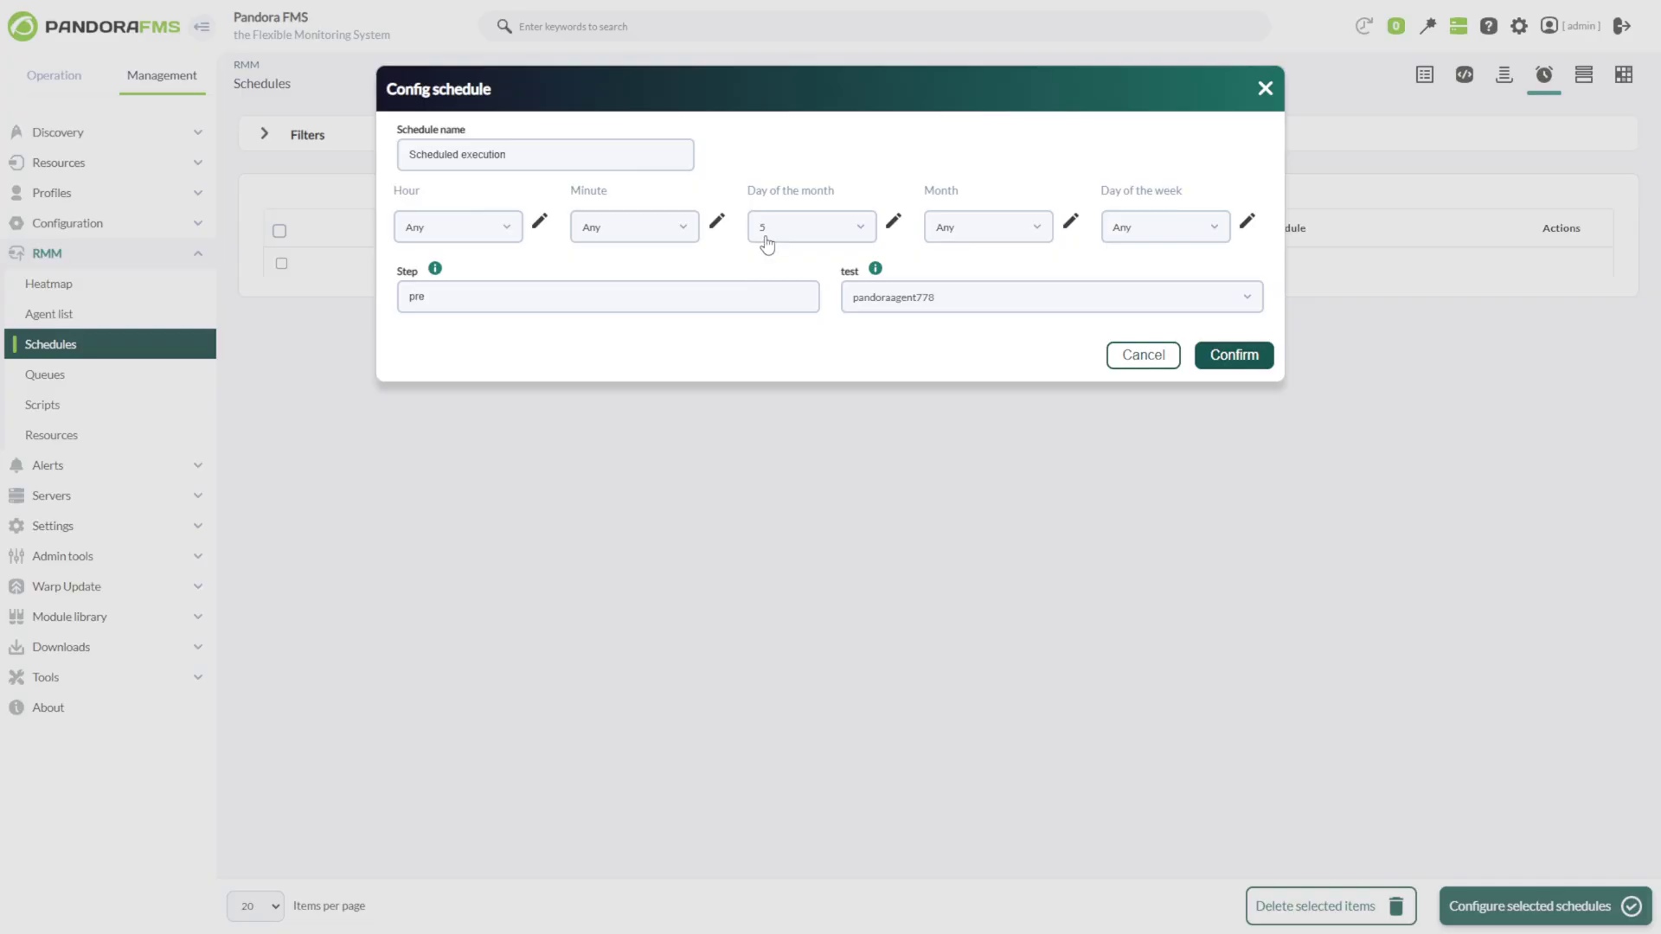
{"action": "left_click", "coordinate": [1265, 90]}
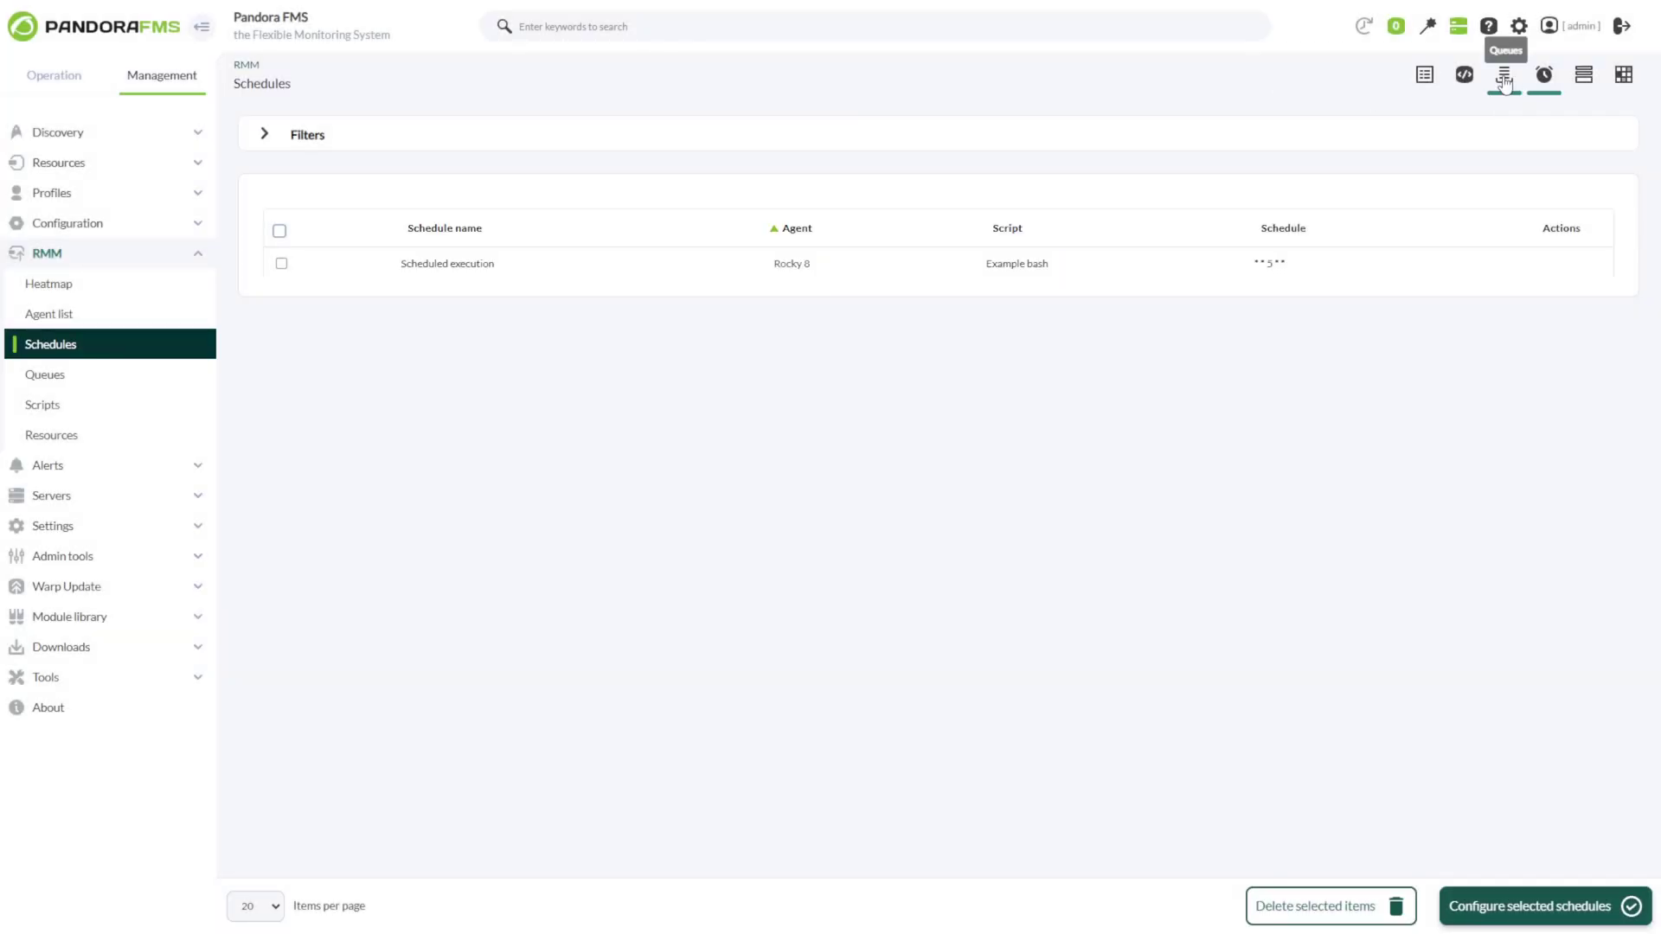
Examine the step, output and last execution of the "Task name" entry in the RMM queues
{"action": "left_click", "coordinate": [1504, 77]}
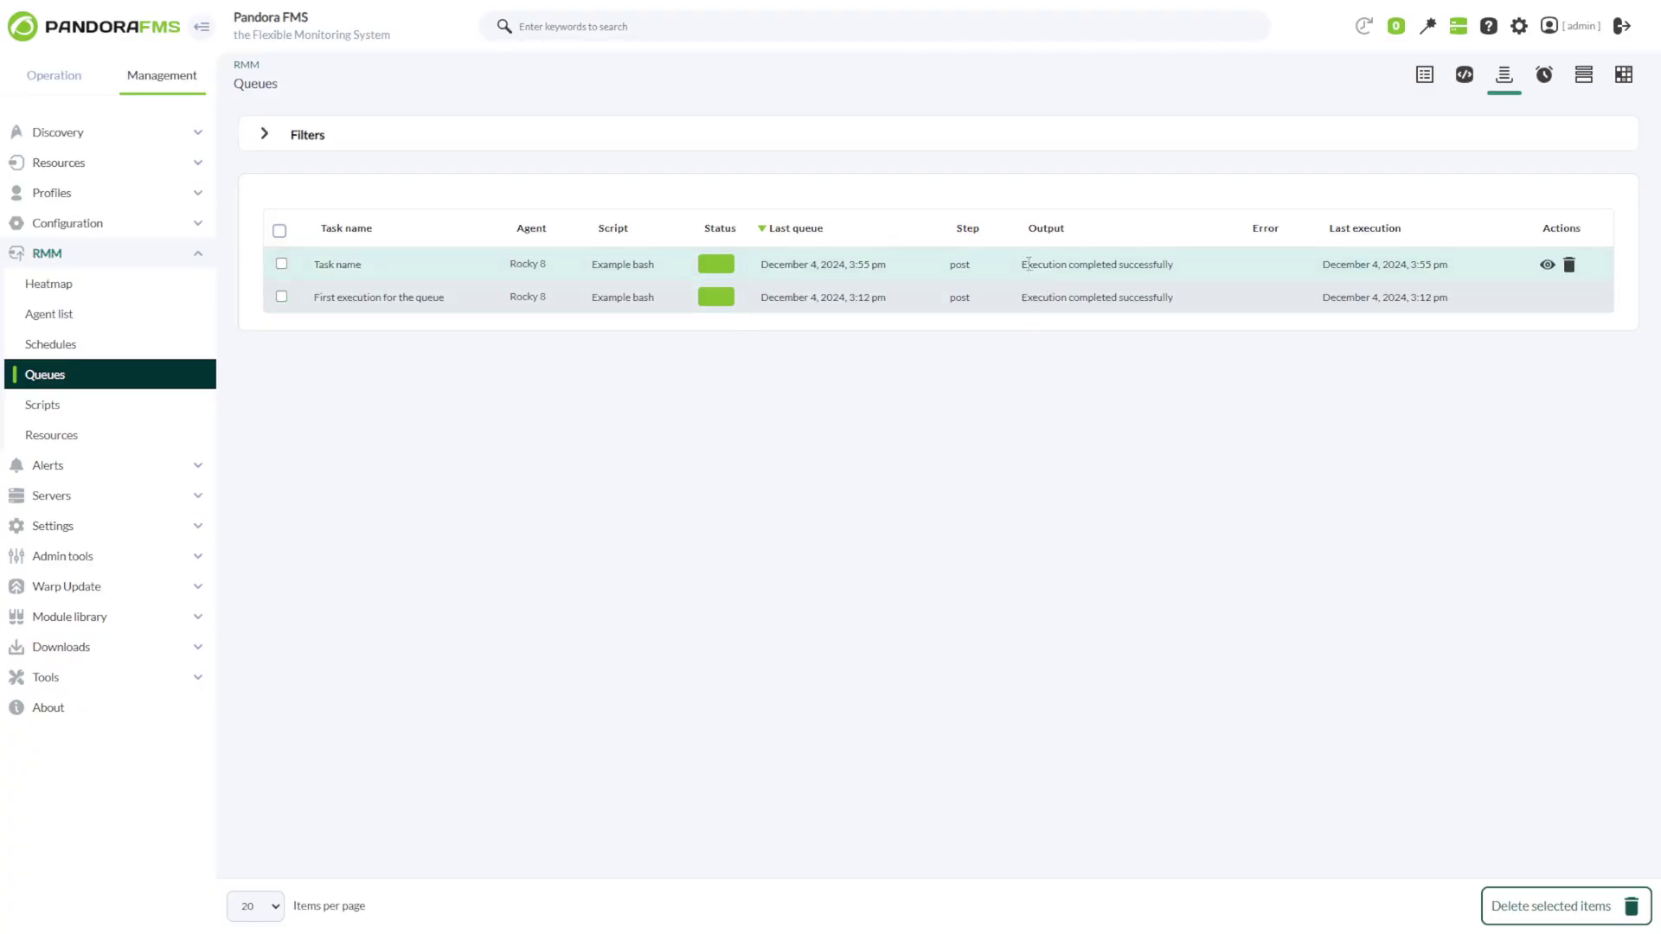
{"action": "left_click_drag", "start_coordinate": [949, 265], "coordinate": [1178, 268]}
{"action": "left_click", "coordinate": [1179, 267]}
{"action": "left_click_drag", "start_coordinate": [1406, 262], "coordinate": [1443, 262]}
{"action": "left_click", "coordinate": [1441, 259]}
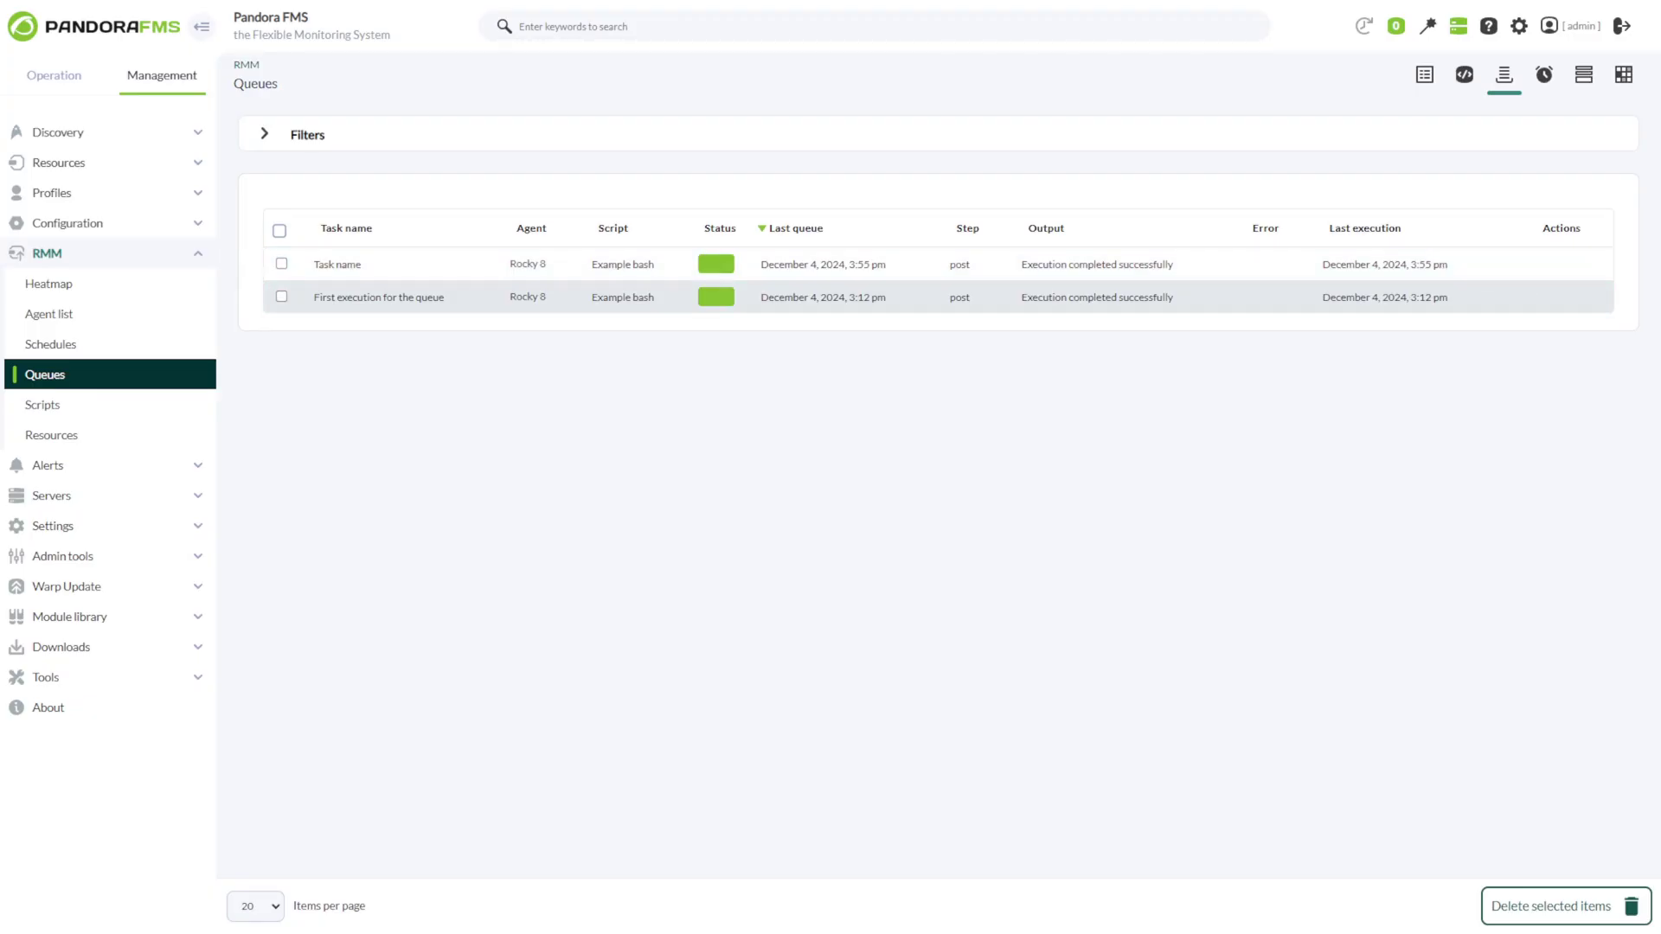